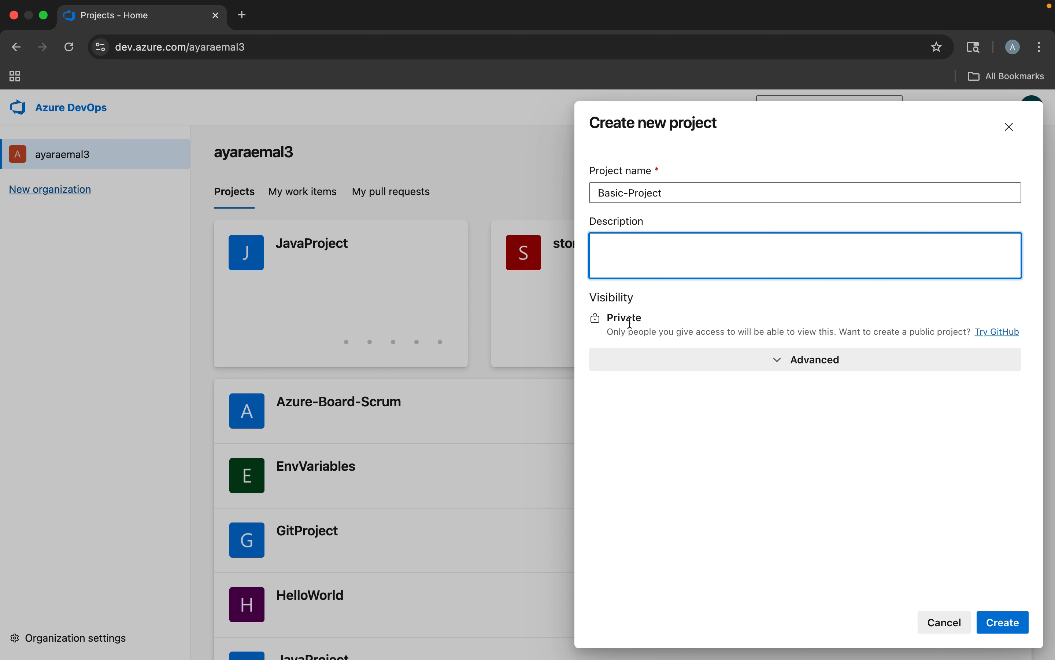
# Create the Basic-Project project with Git version control and the Basic work item process
pyautogui.click(760, 367)
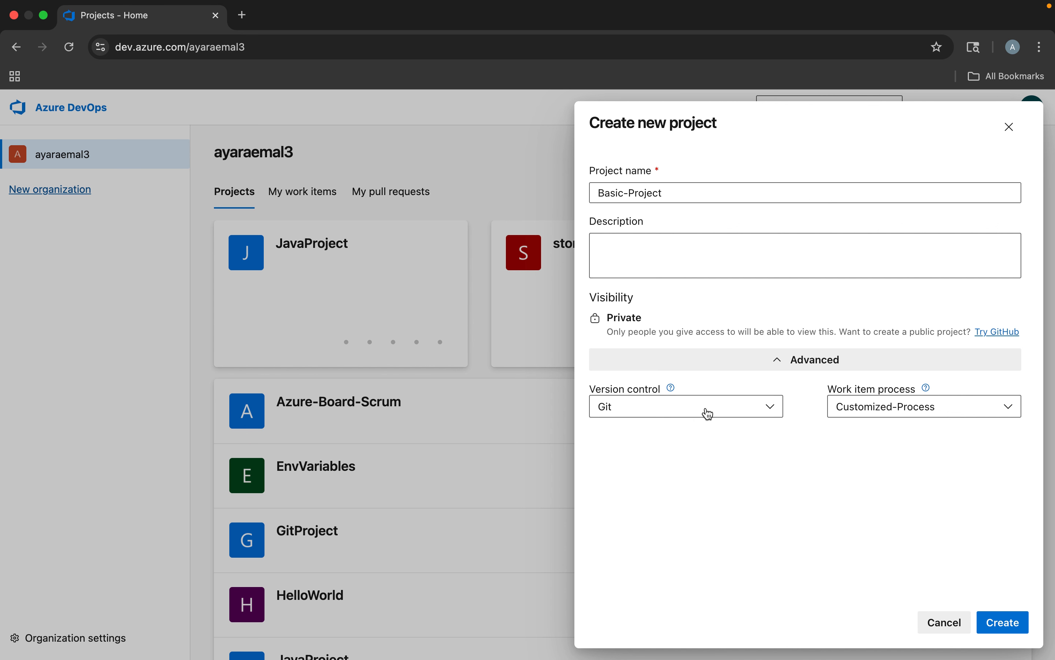
pyautogui.click(686, 409)
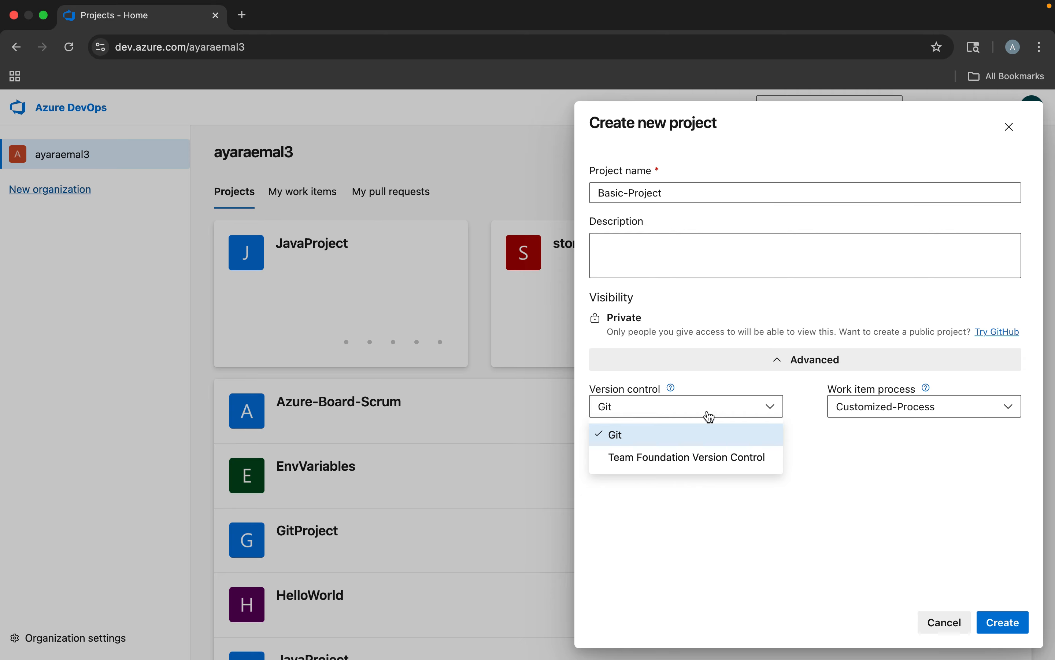
pyautogui.click(622, 439)
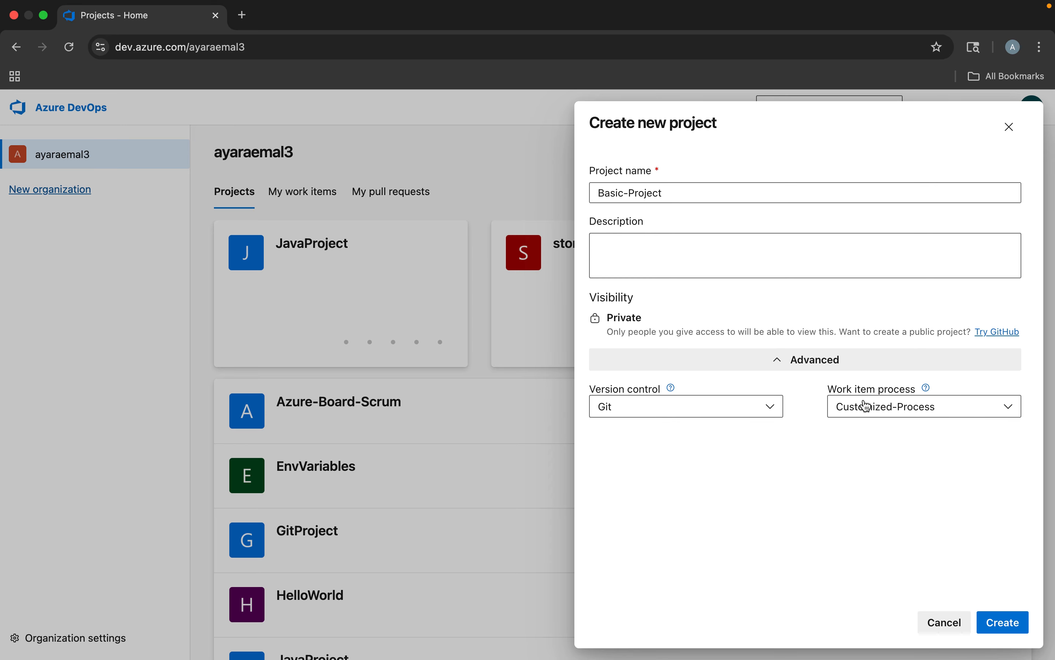
pyautogui.click(893, 407)
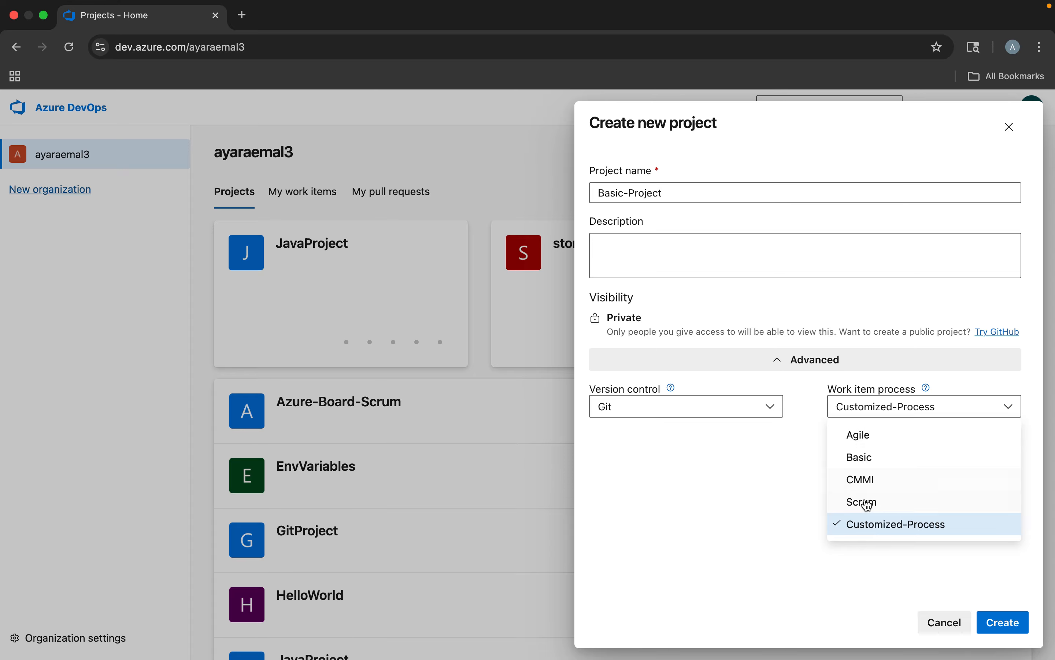
pyautogui.click(874, 462)
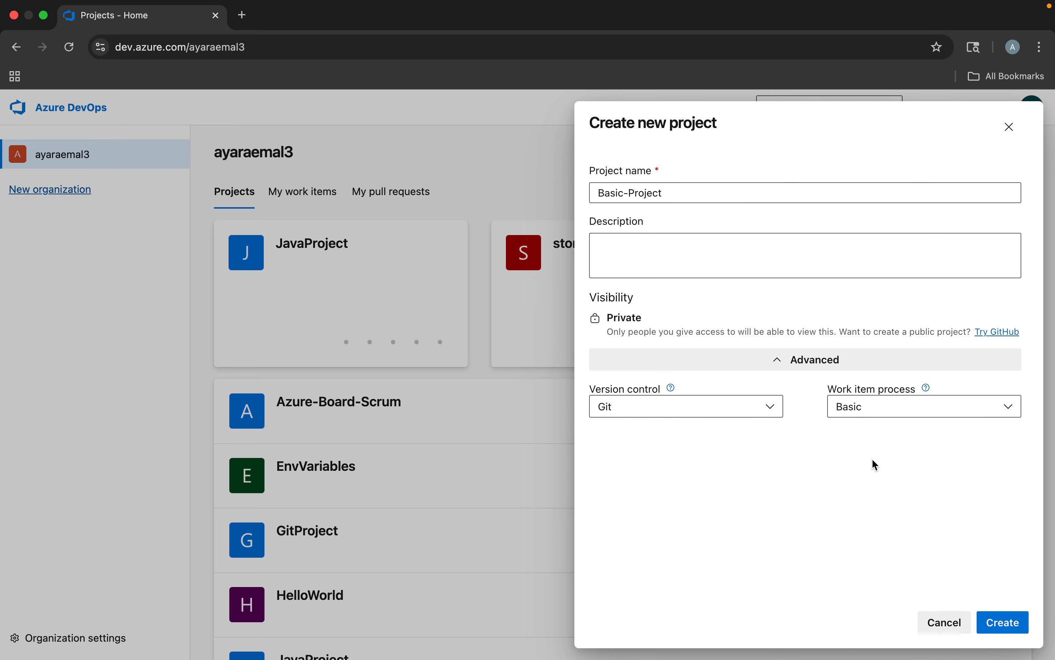
pyautogui.click(998, 621)
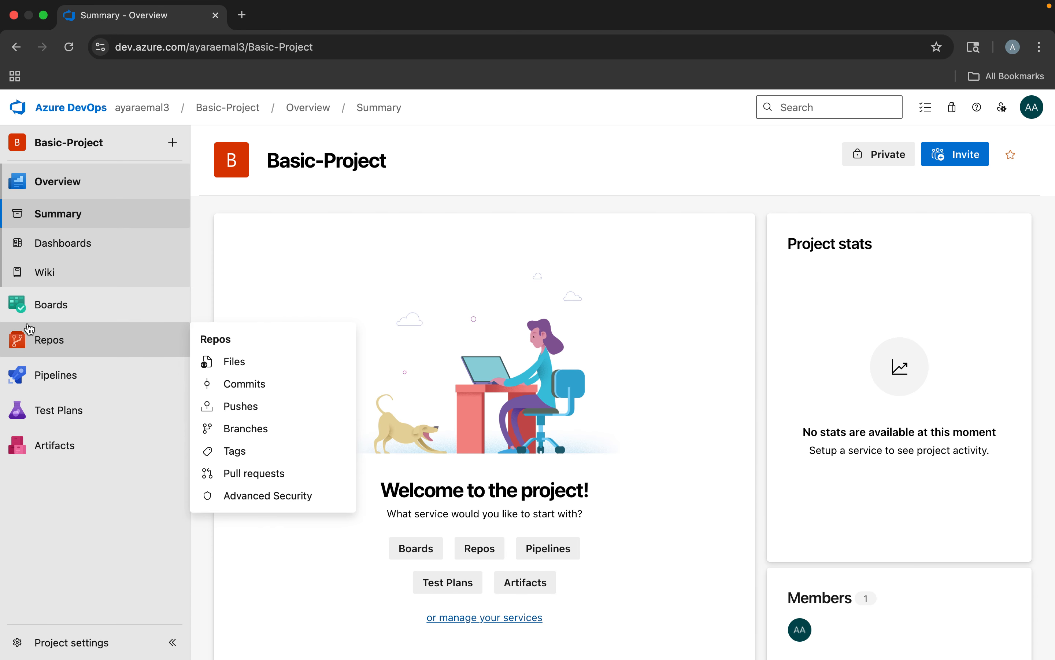
# Start a new Epic among the work items of Basic-Project and title it Sales-Website
pyautogui.click(51, 305)
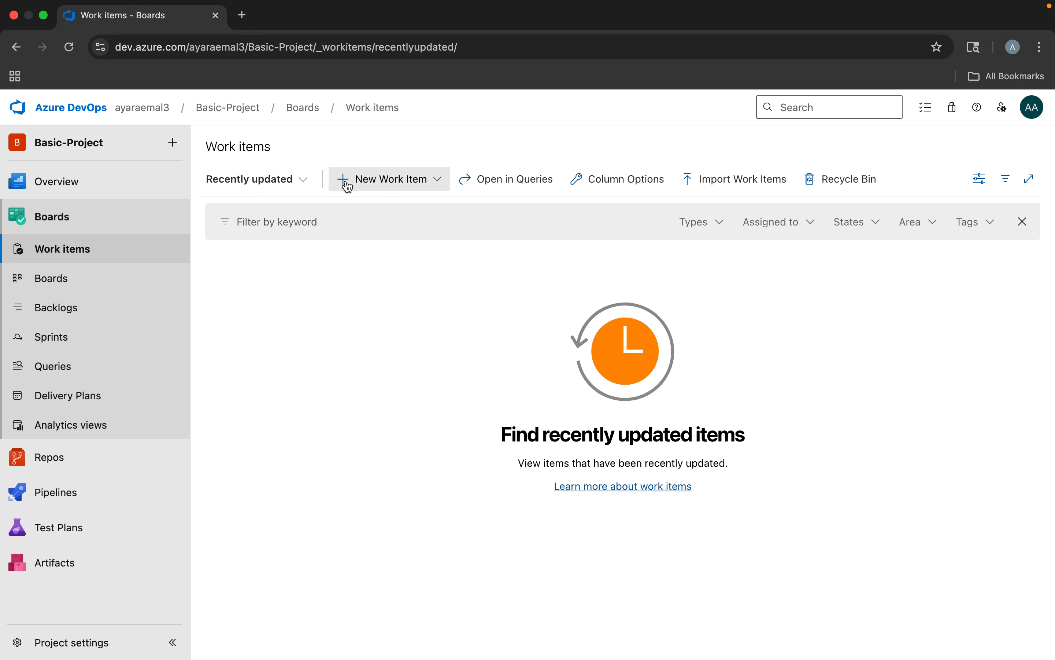
pyautogui.click(420, 187)
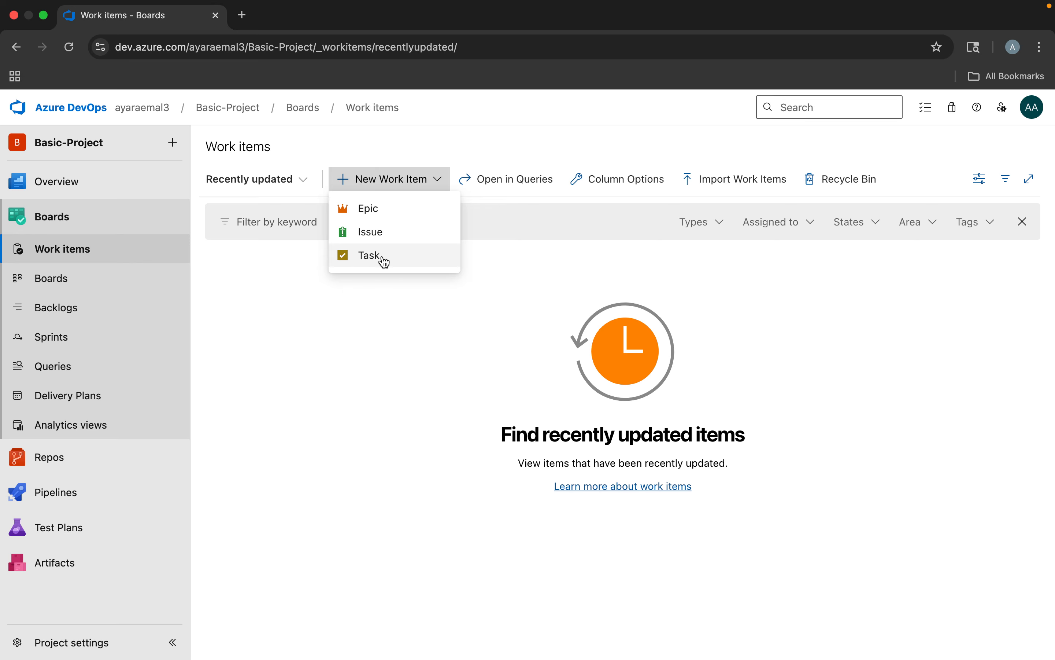
pyautogui.click(370, 214)
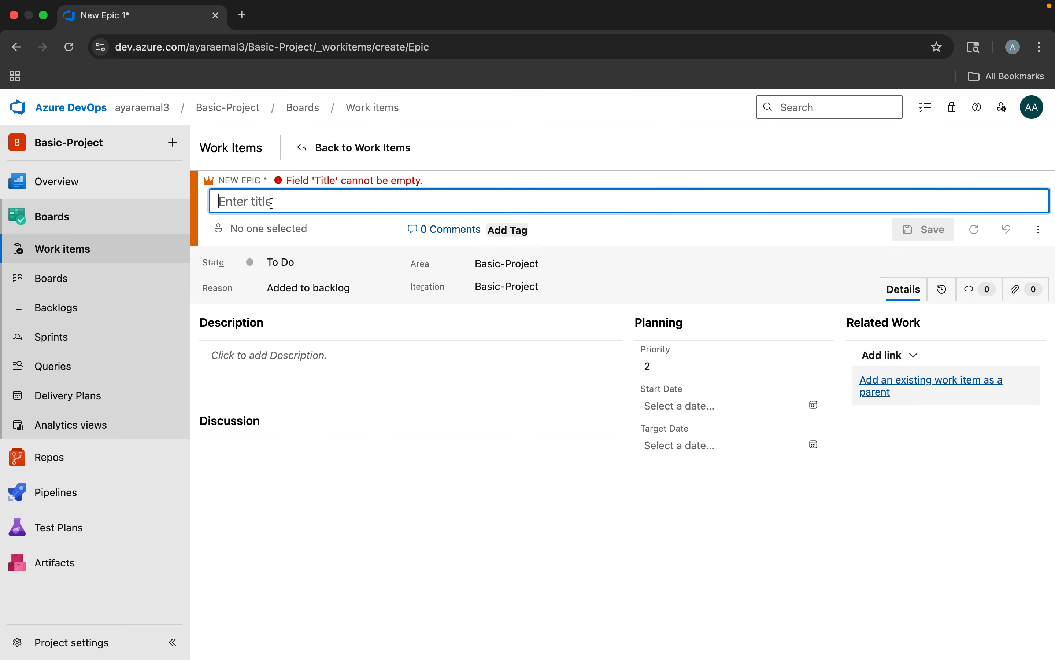
pyautogui.write('Sales')
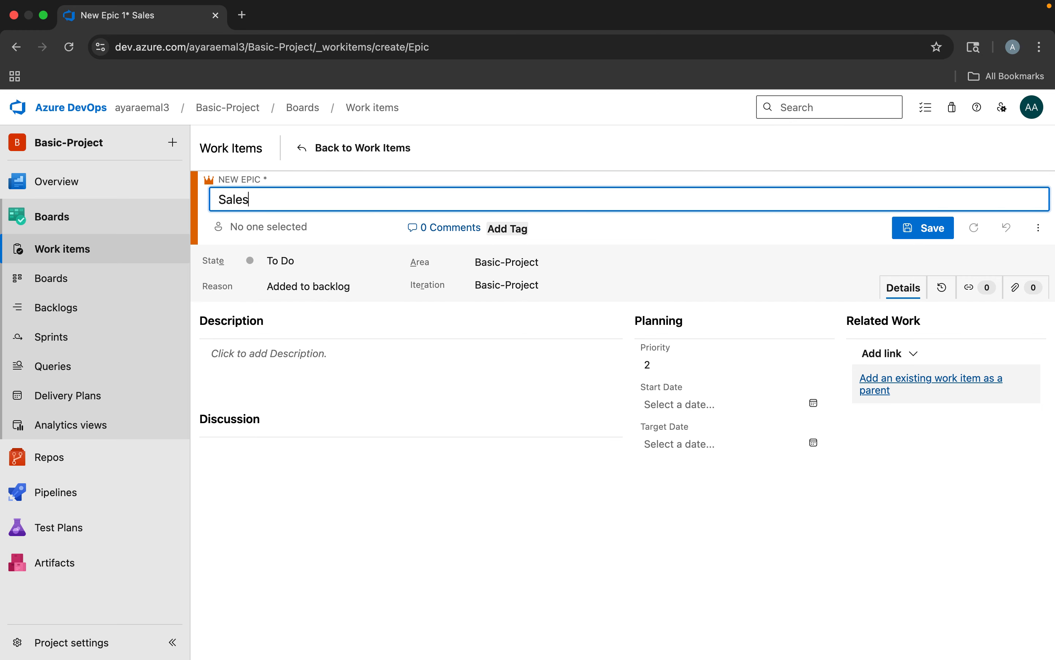
pyautogui.write('-Website')
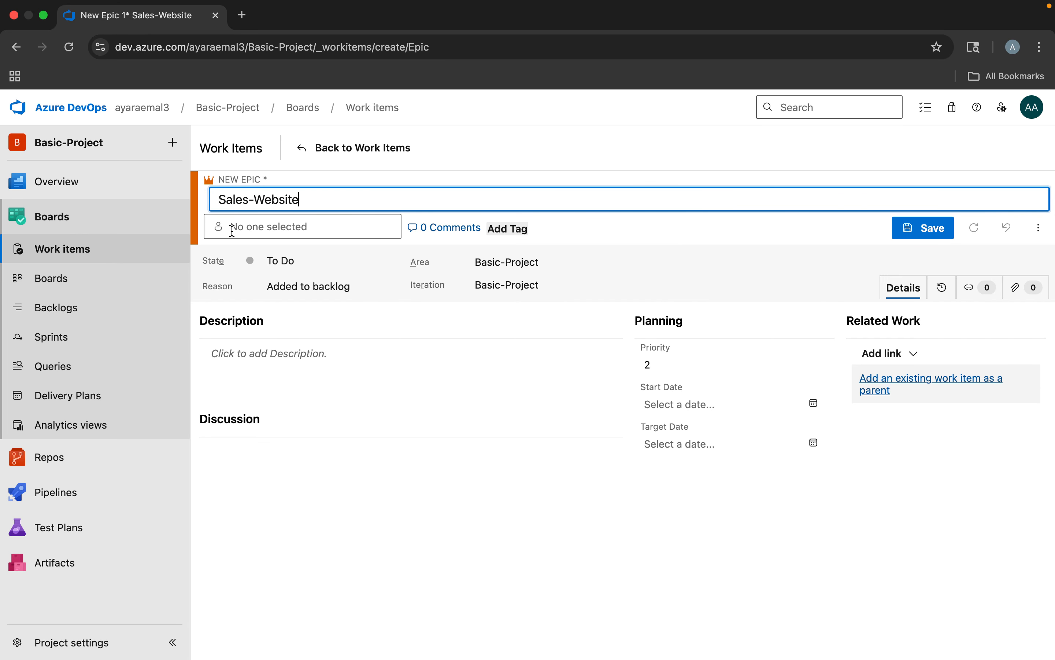
# Assign the Sales-Website epic to the first suggested team member and add the tag Development
pyautogui.click(251, 227)
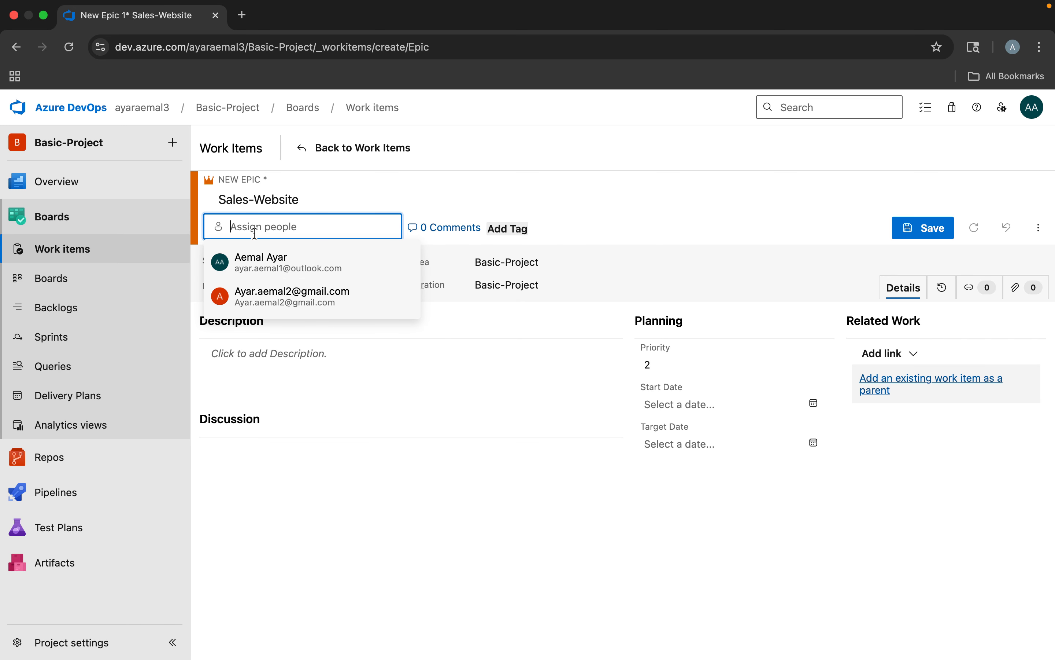
pyautogui.click(265, 271)
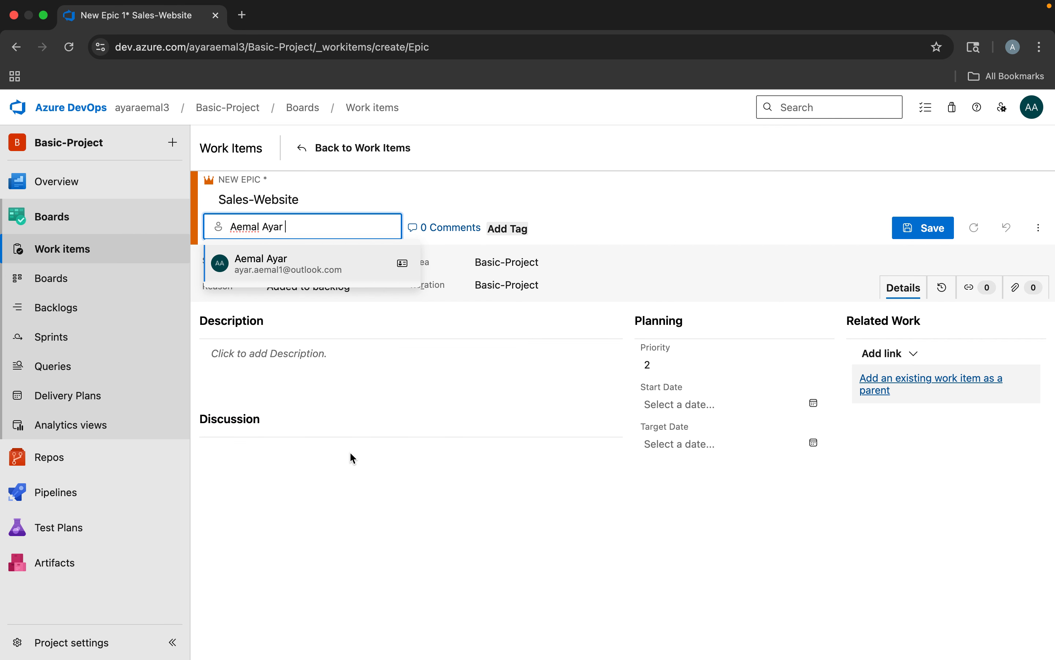
pyautogui.click(343, 414)
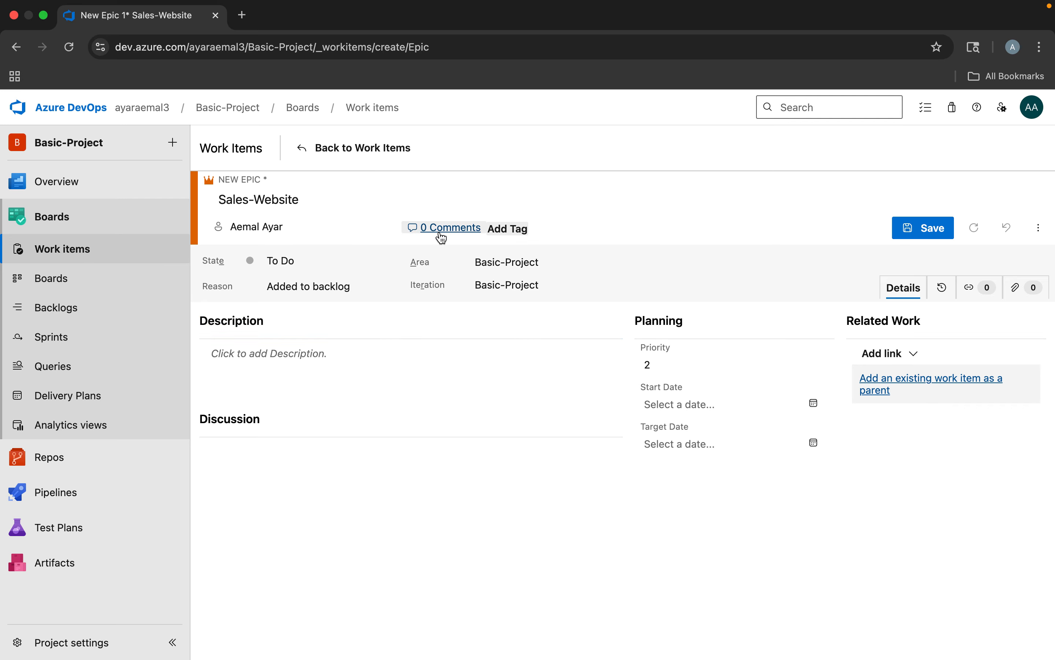
pyautogui.click(502, 230)
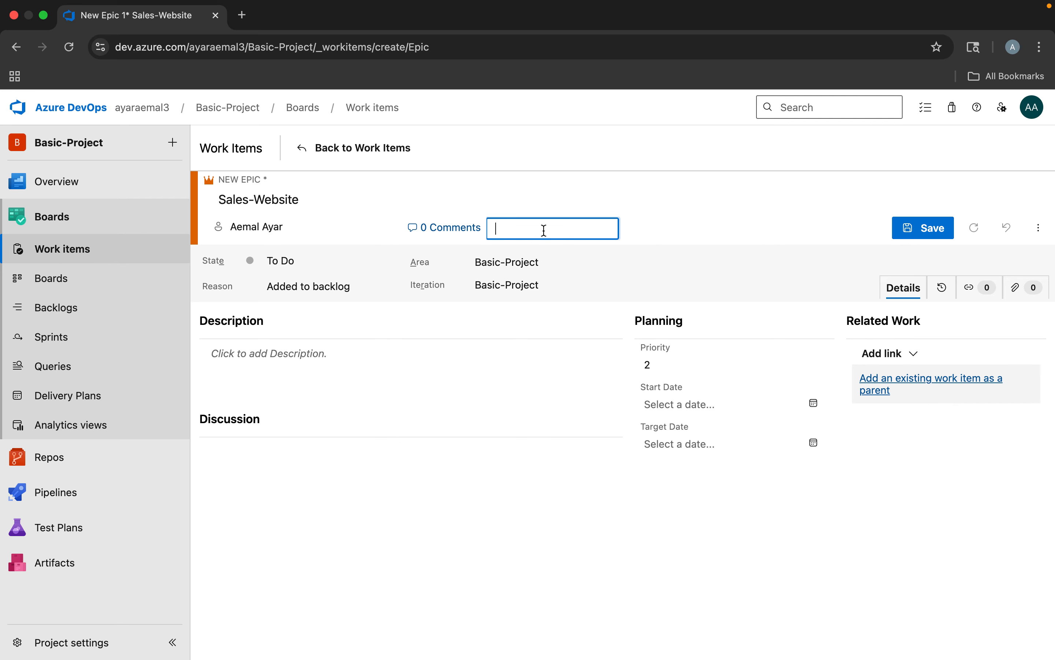
pyautogui.write('Development')
# Examine the epic's State, Reason and Priority choices, its description editor, and the start and target date calendars
pyautogui.click(285, 271)
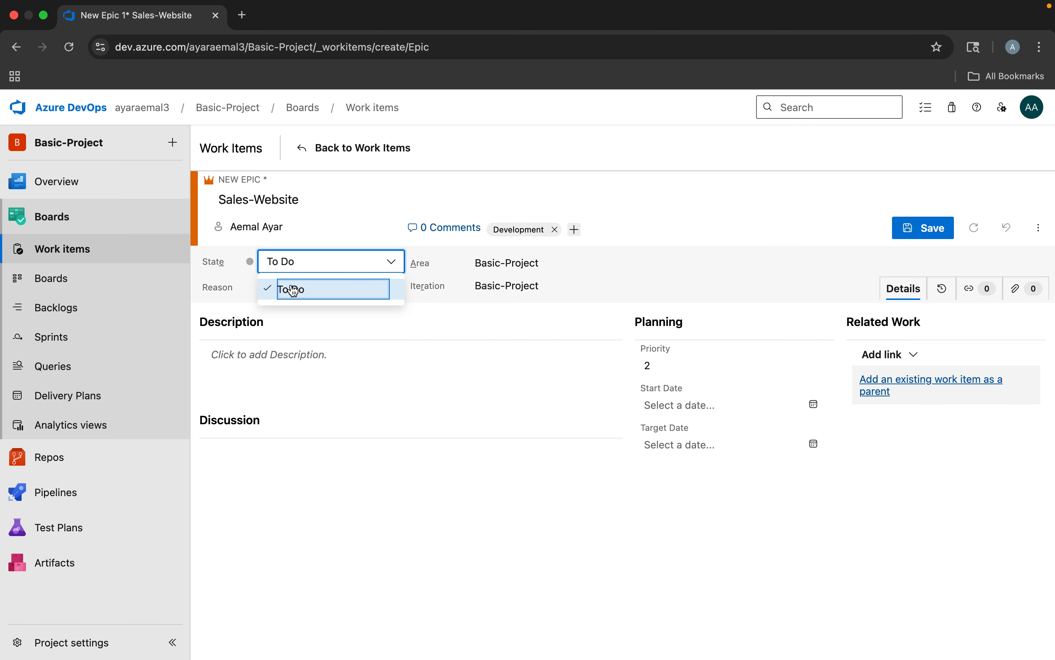
pyautogui.click(293, 290)
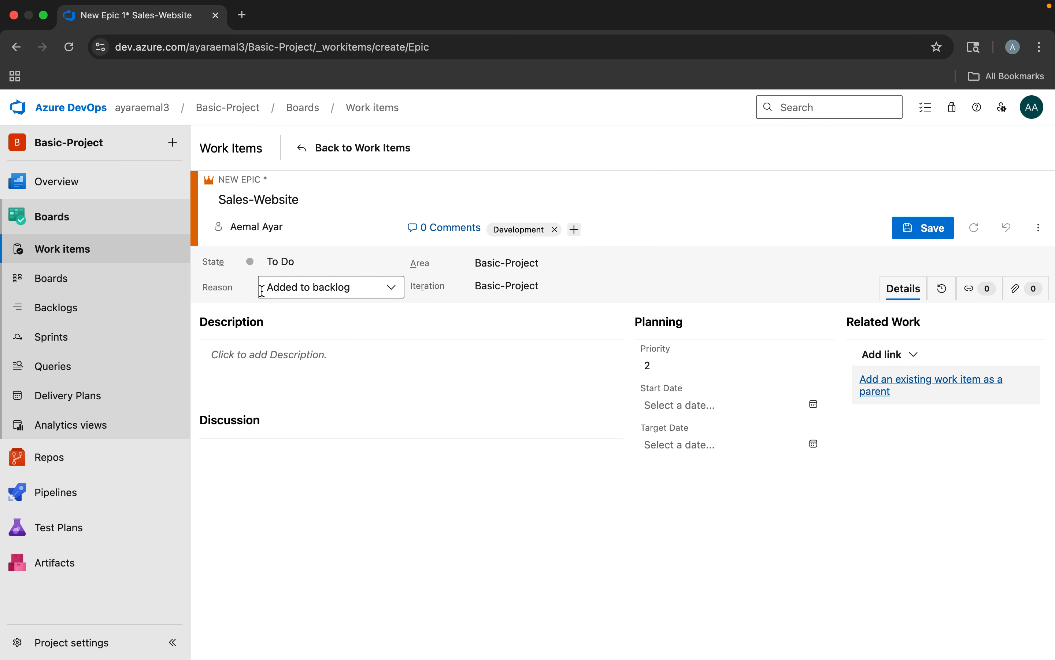
pyautogui.click(339, 288)
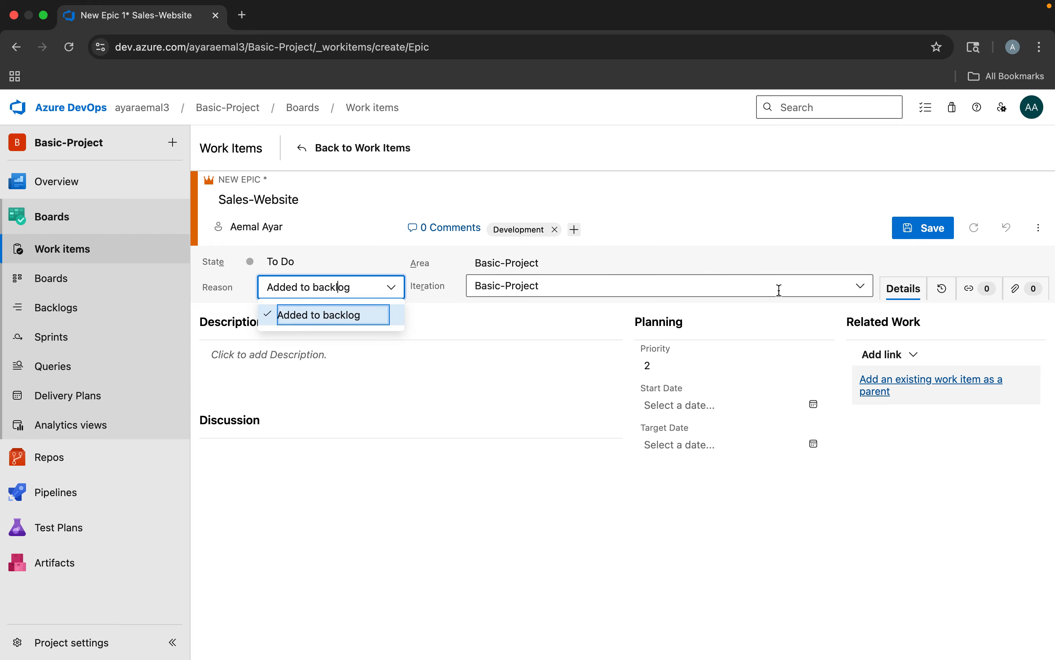
pyautogui.click(443, 262)
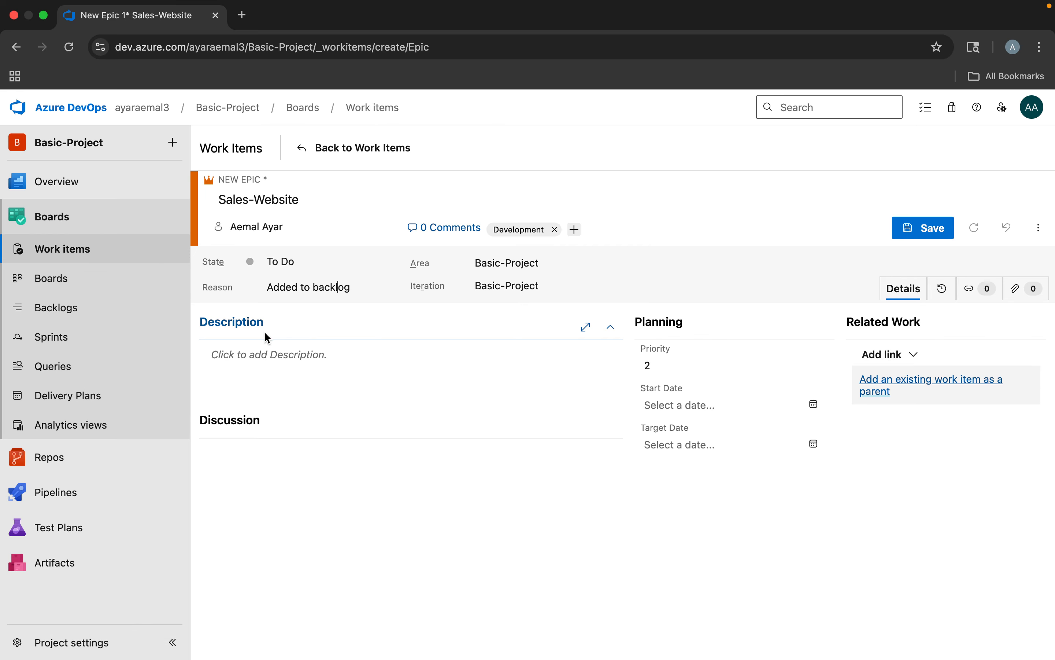
pyautogui.click(243, 356)
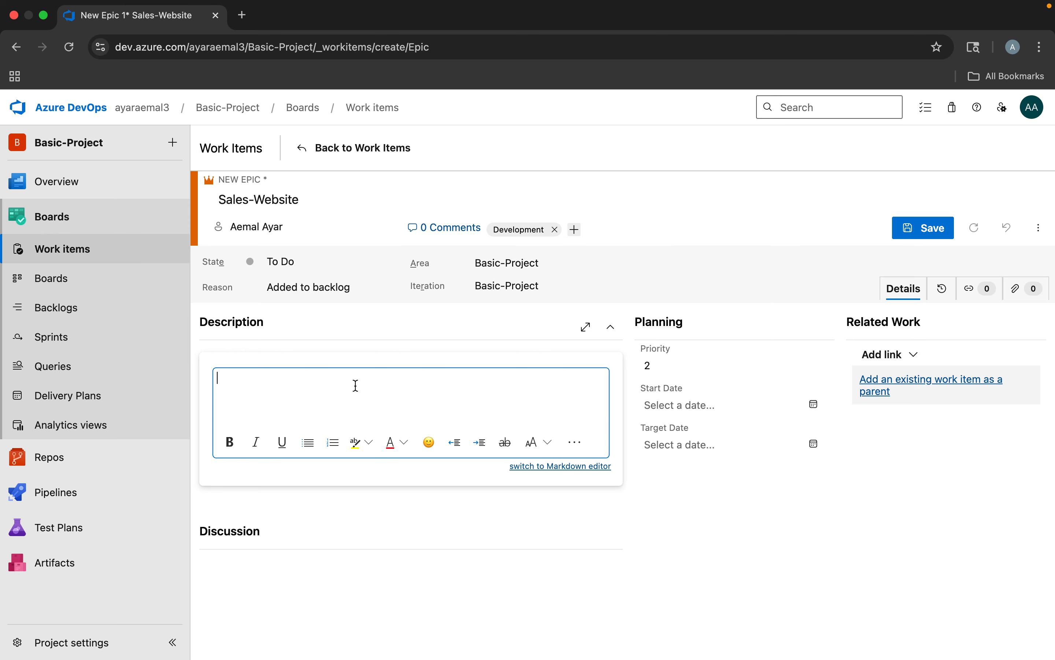
pyautogui.click(696, 363)
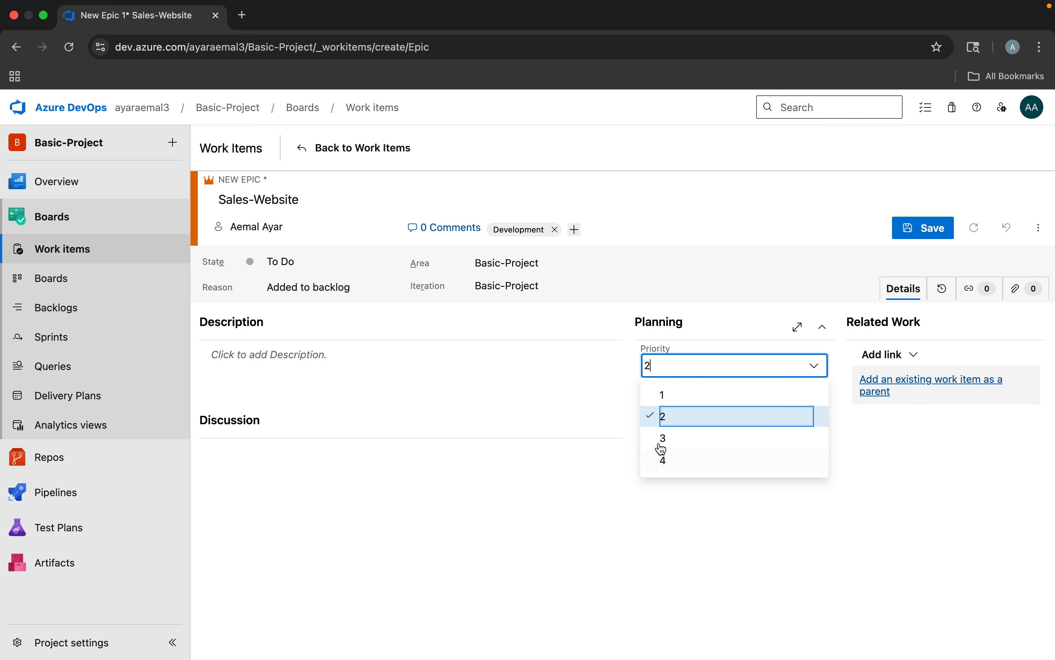
pyautogui.click(676, 416)
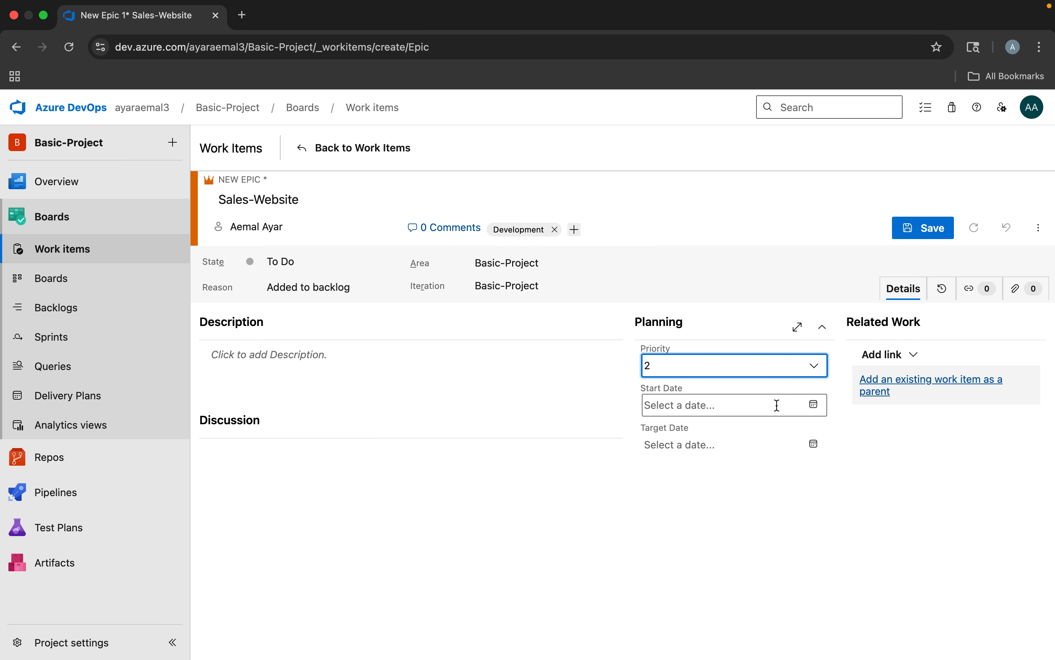
pyautogui.click(813, 404)
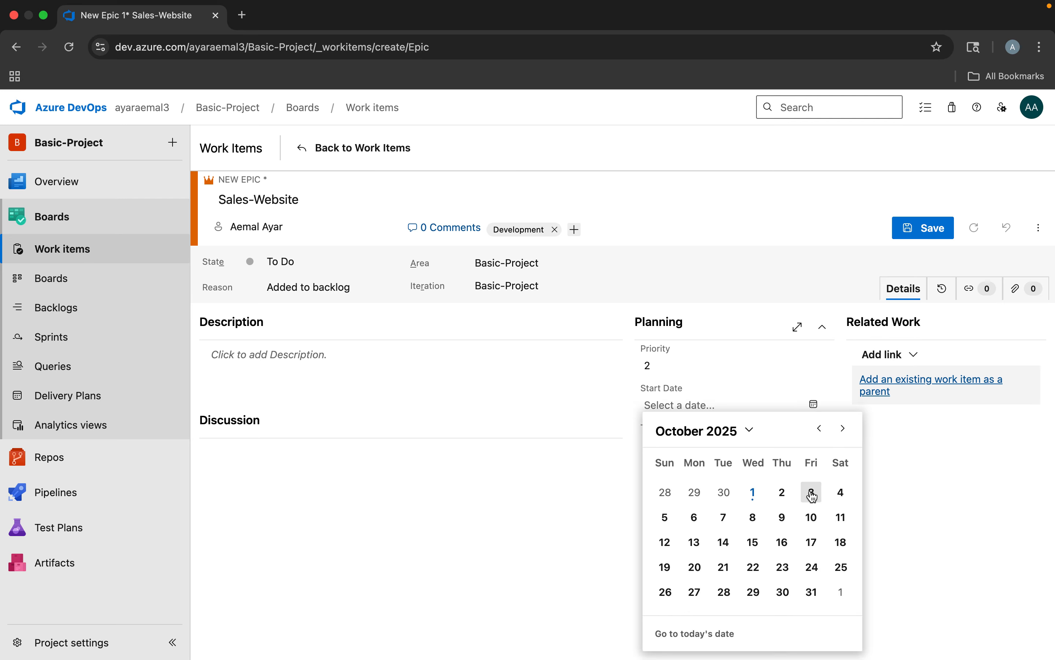
pyautogui.click(805, 402)
pyautogui.click(668, 446)
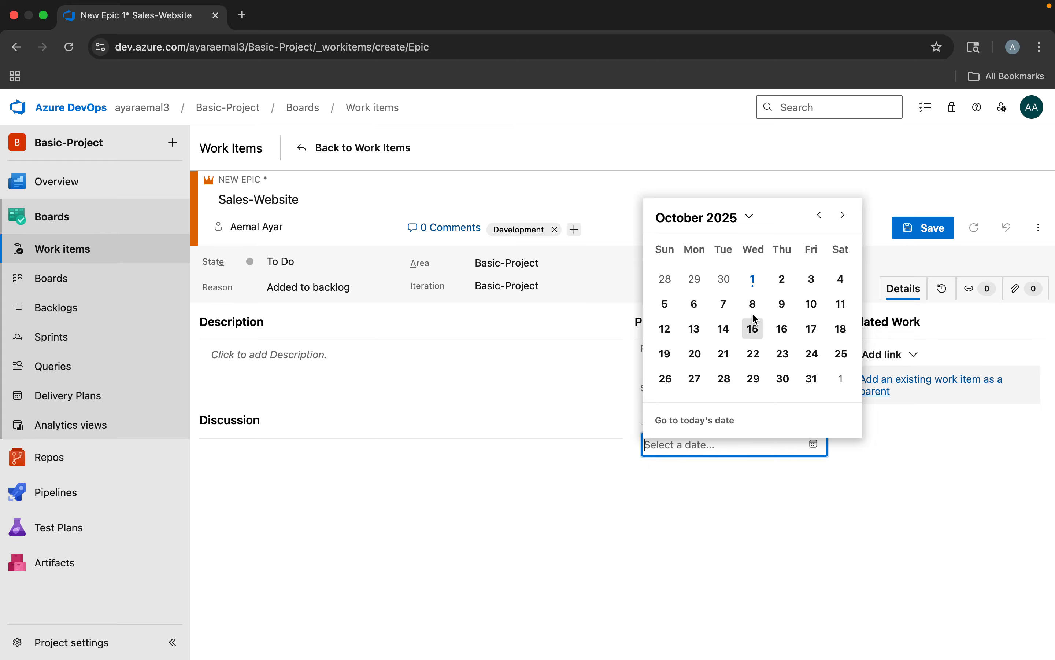
pyautogui.click(741, 499)
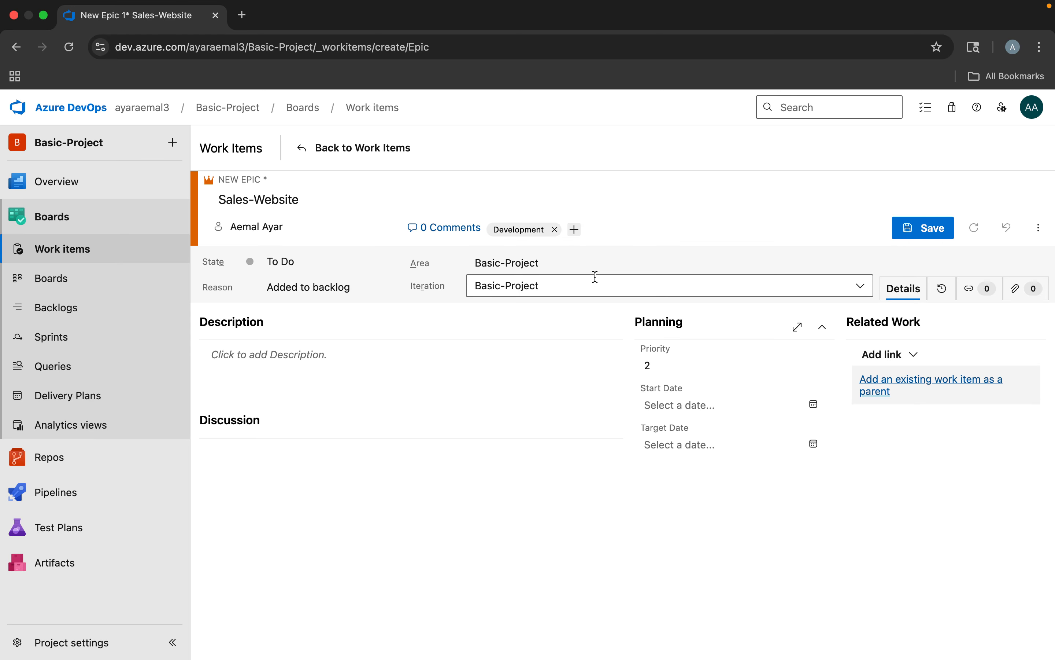
pyautogui.click(889, 387)
pyautogui.click(443, 301)
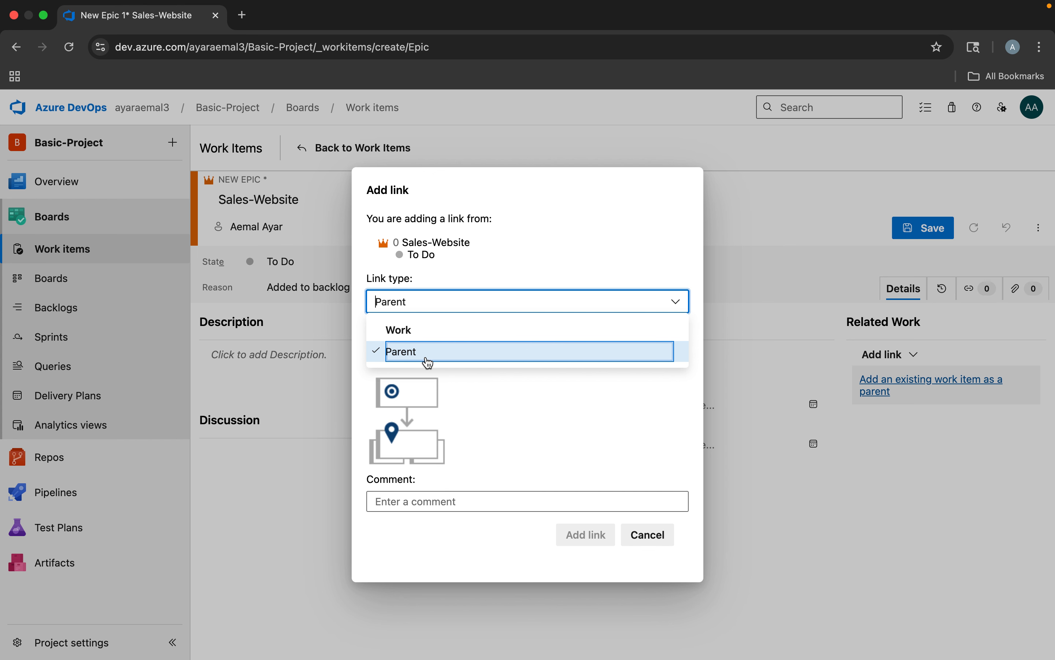
pyautogui.click(425, 356)
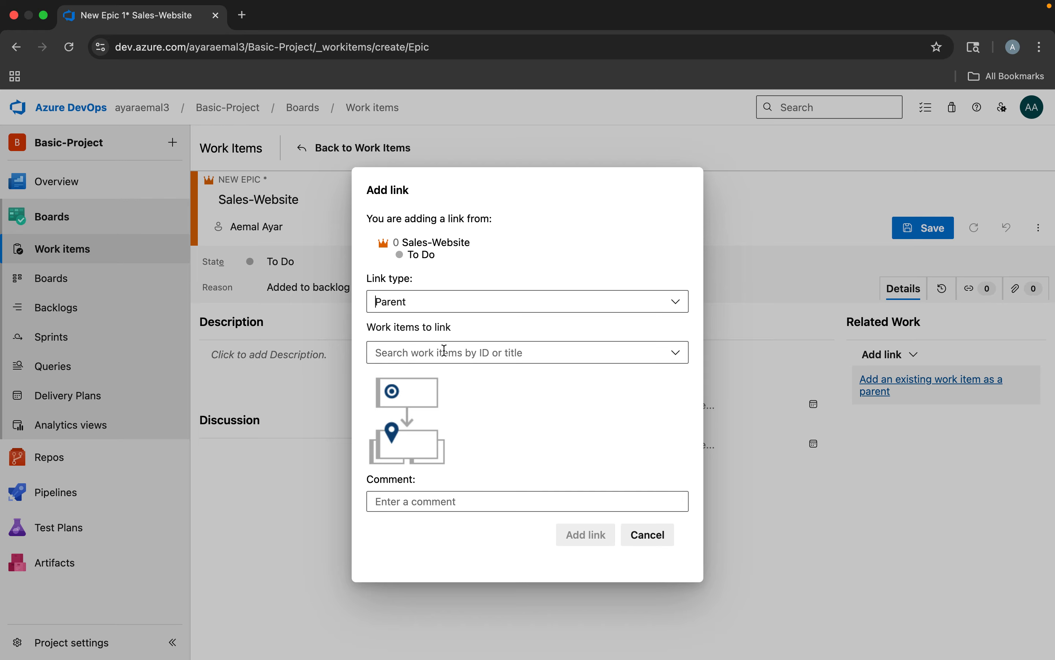
pyautogui.click(451, 355)
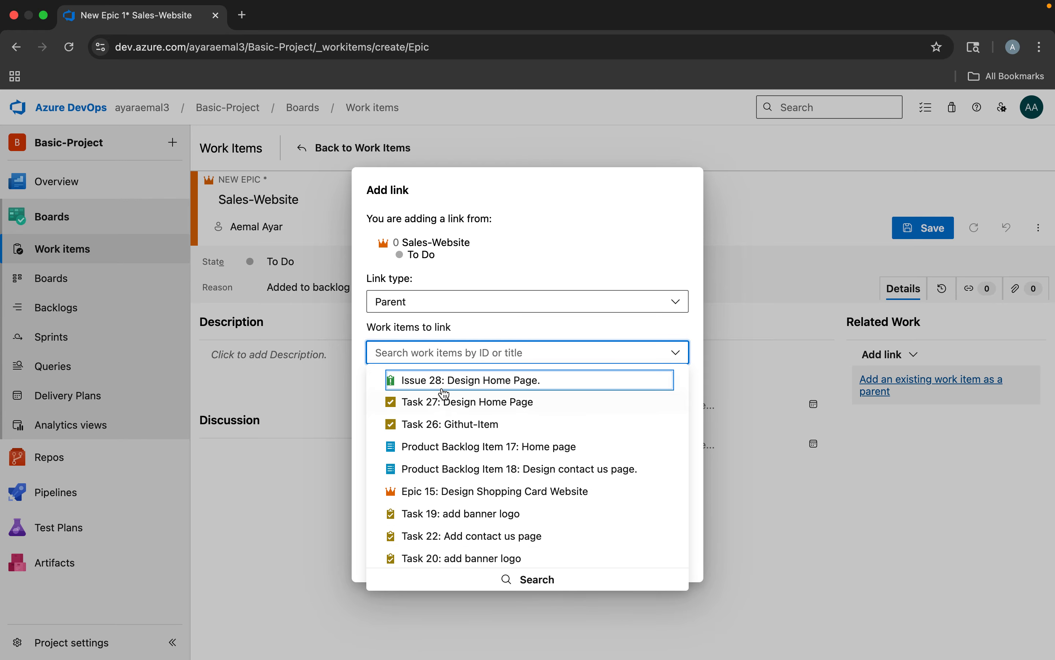
pyautogui.click(536, 246)
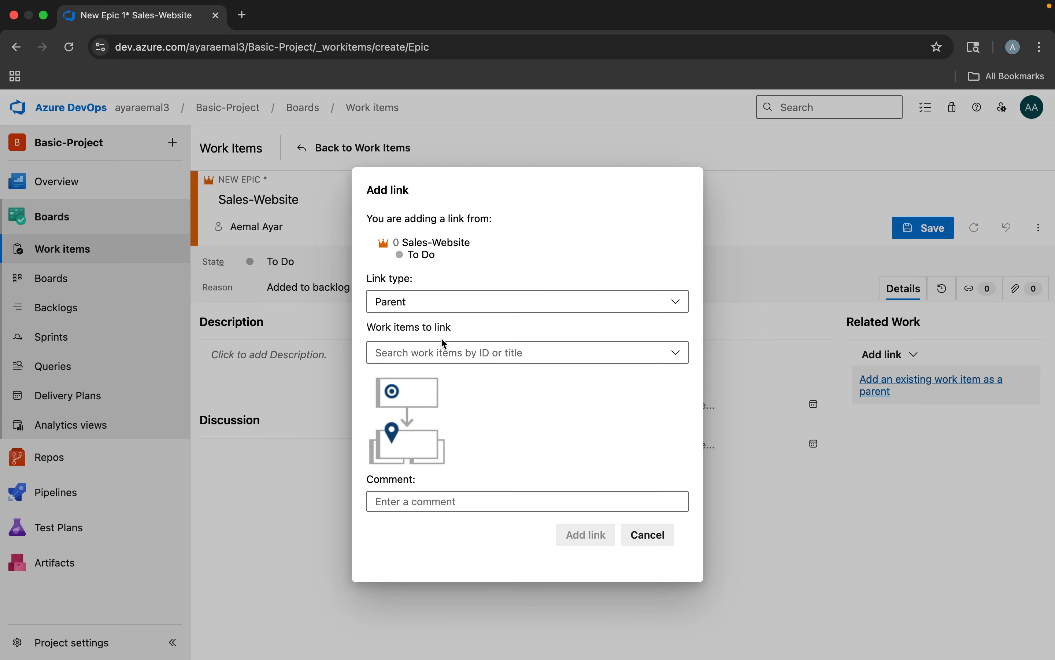
pyautogui.click(648, 536)
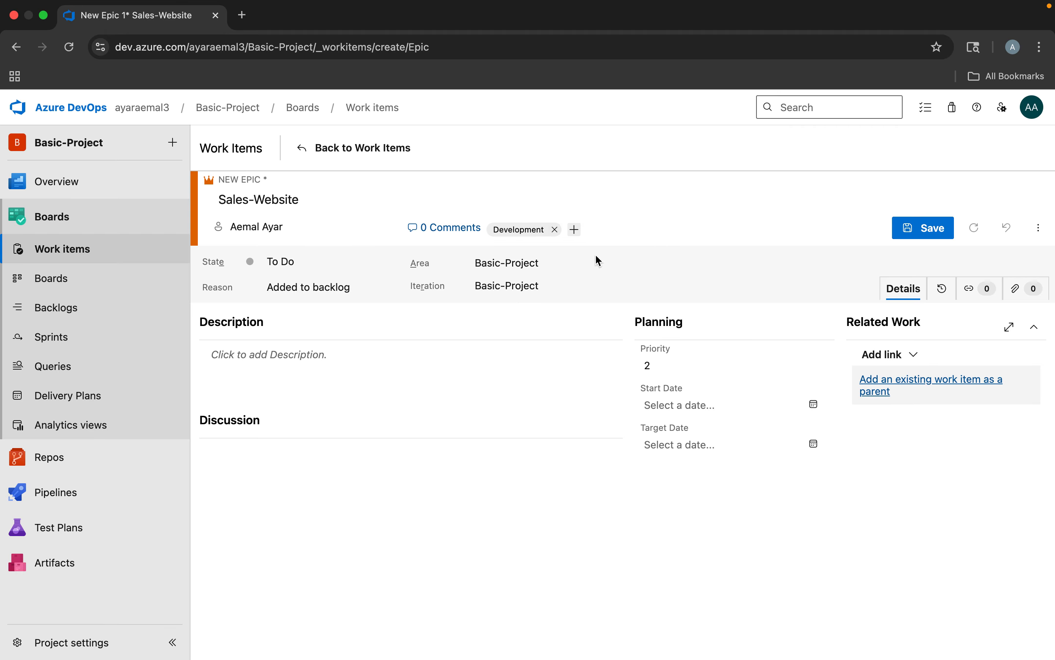
# Save the Sales-Website epic and review its entry across all columns of the work items list
pyautogui.click(934, 230)
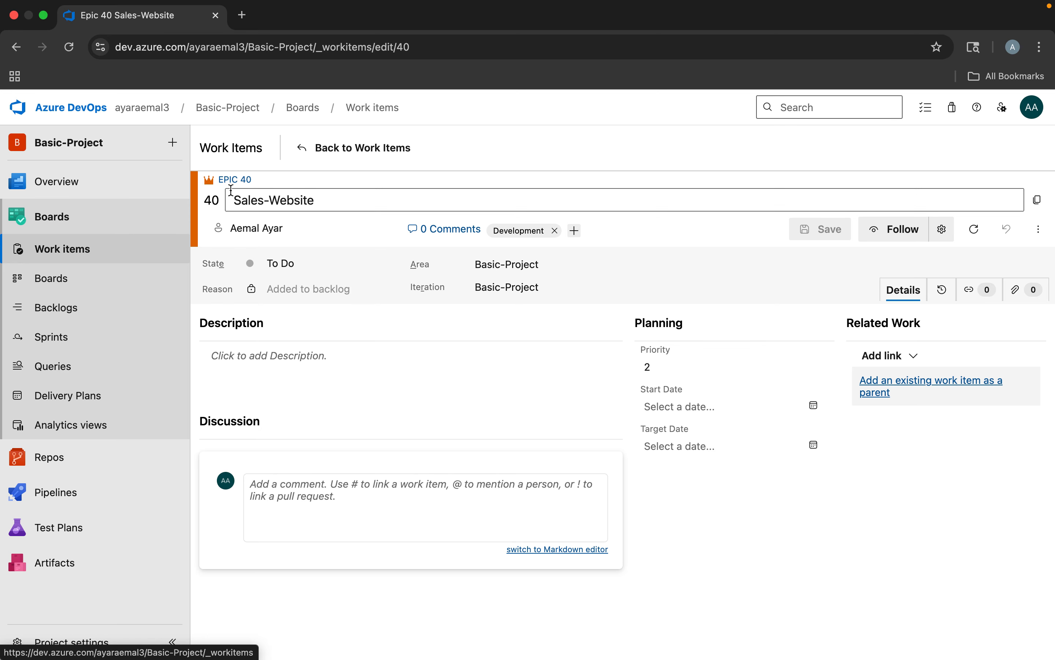
pyautogui.click(57, 249)
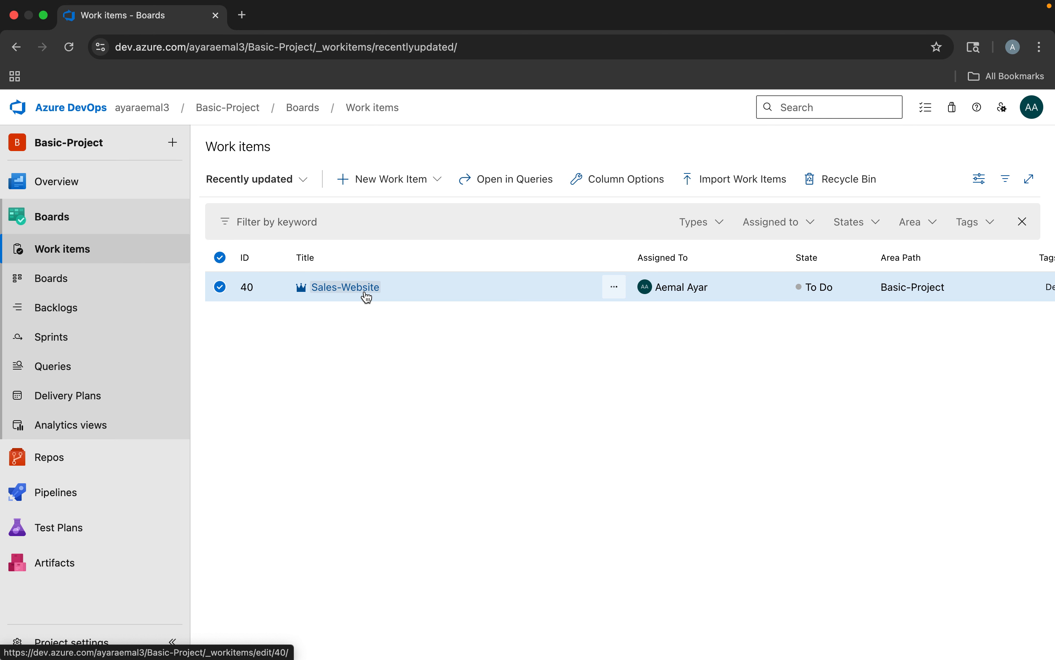
pyautogui.hscroll(5, 719, 298)
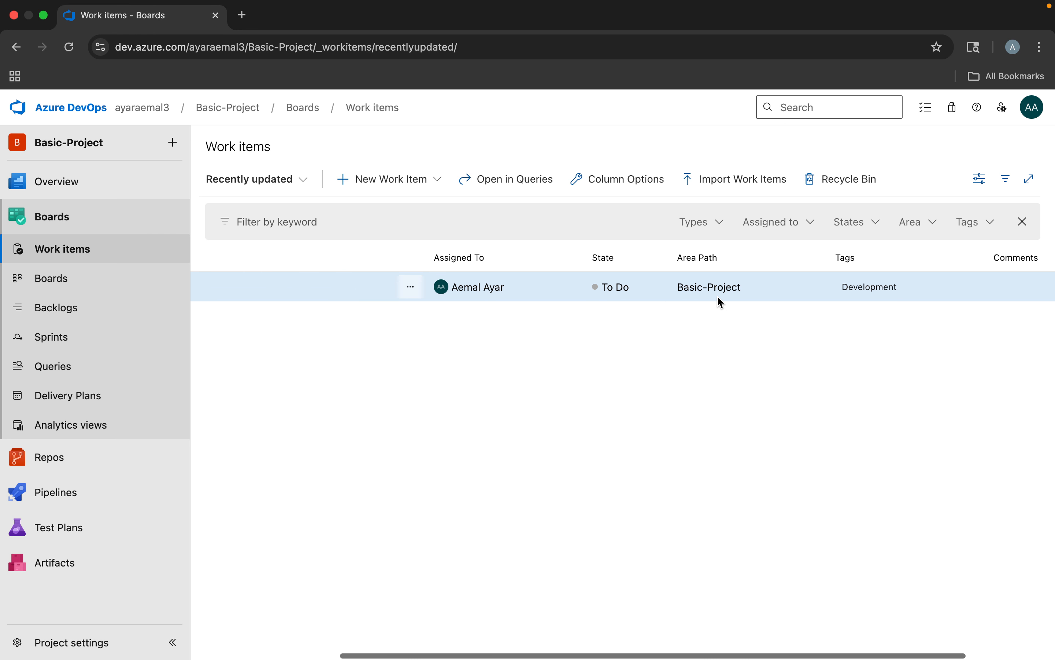
pyautogui.hscroll(3, 718, 301)
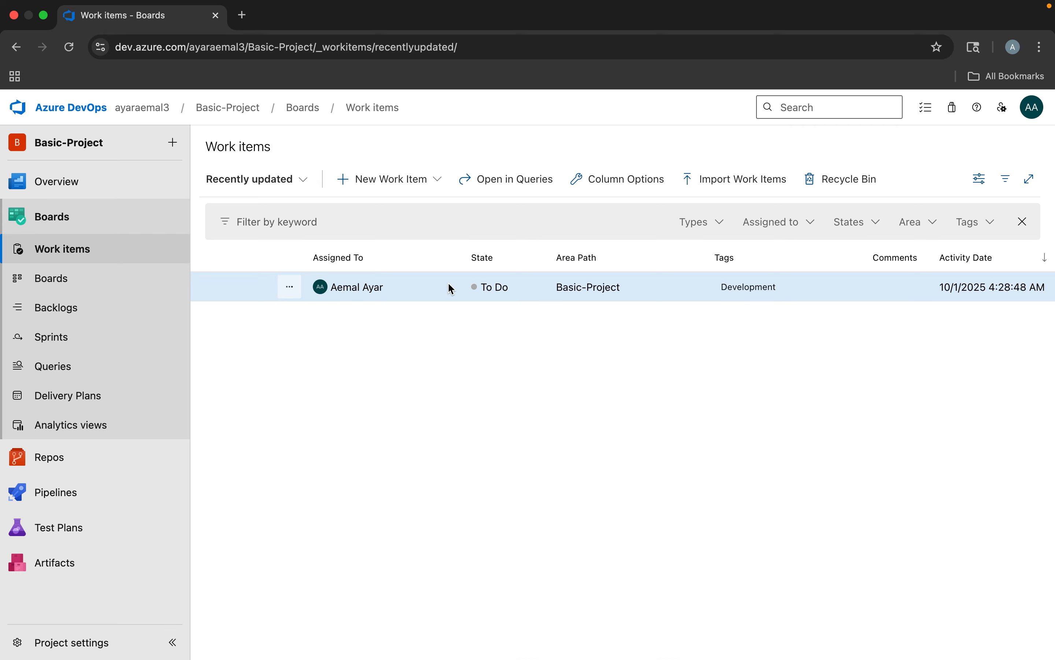
# Review which work item types can be created in Basic-Project, without creating one
pyautogui.hscroll(-8, 454, 288)
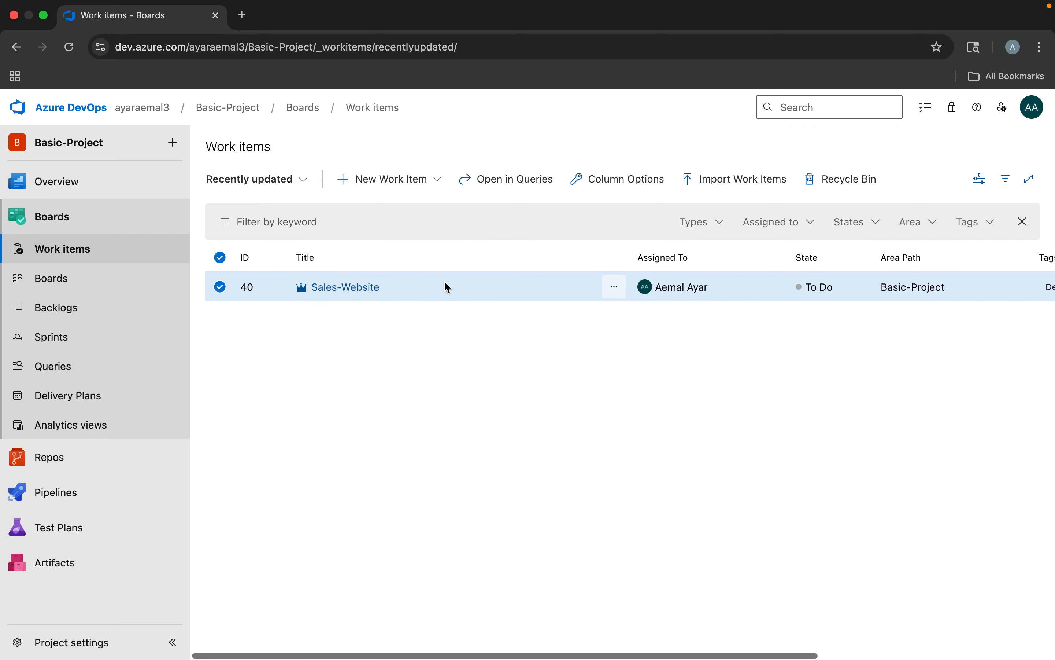
pyautogui.click(372, 188)
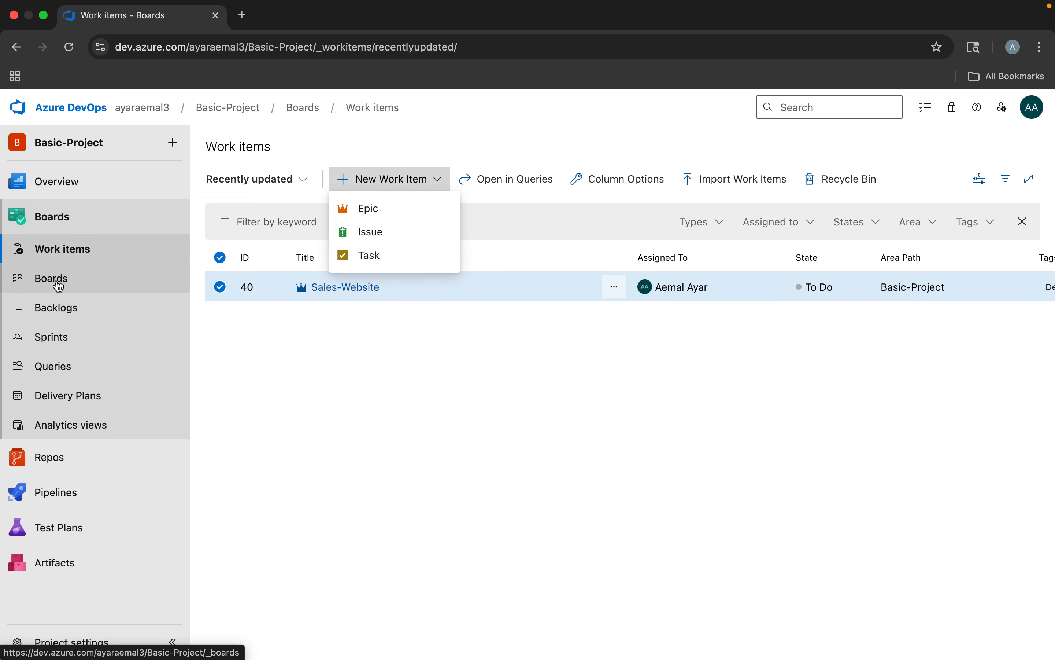
pyautogui.click(464, 135)
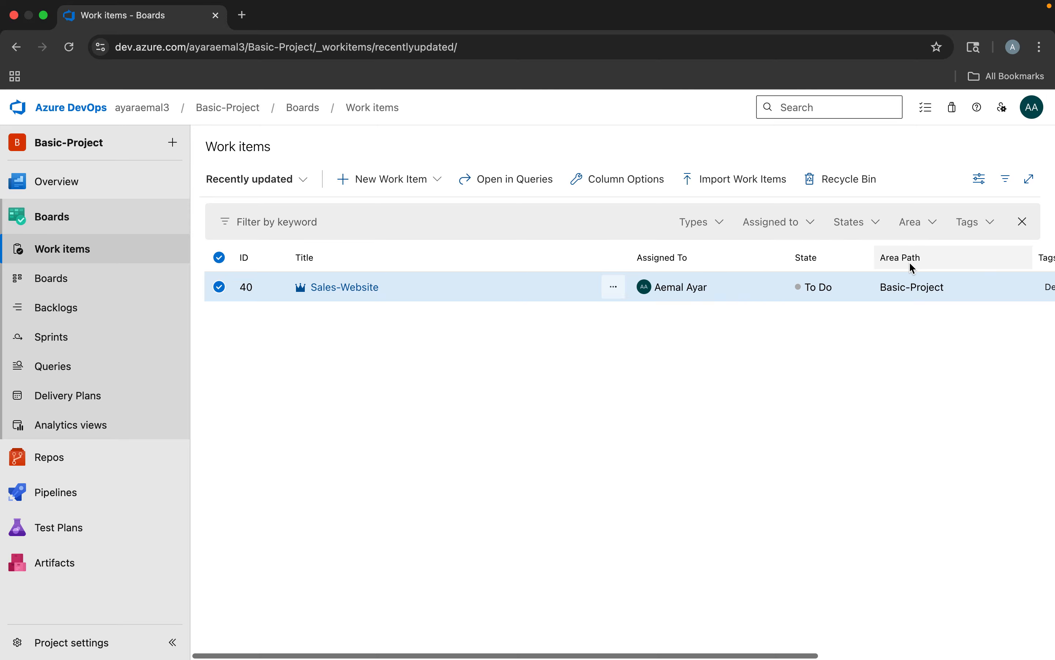
# Try to rename the Title column as Title-Project in the column options of the work items list, and restore it as Title
pyautogui.hscroll(5, 909, 262)
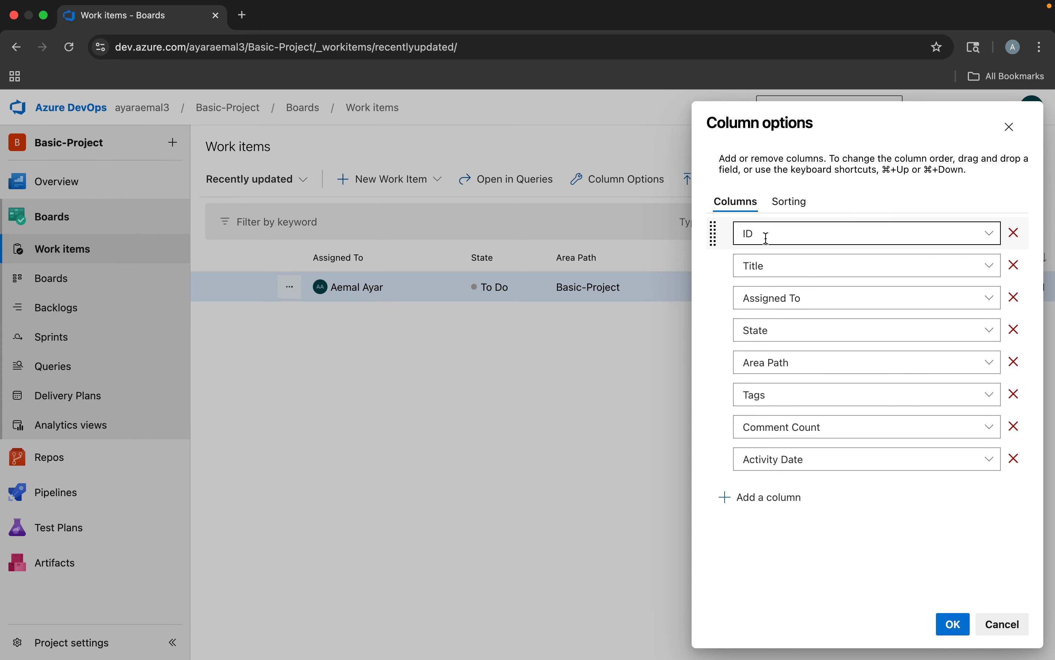
pyautogui.click(788, 270)
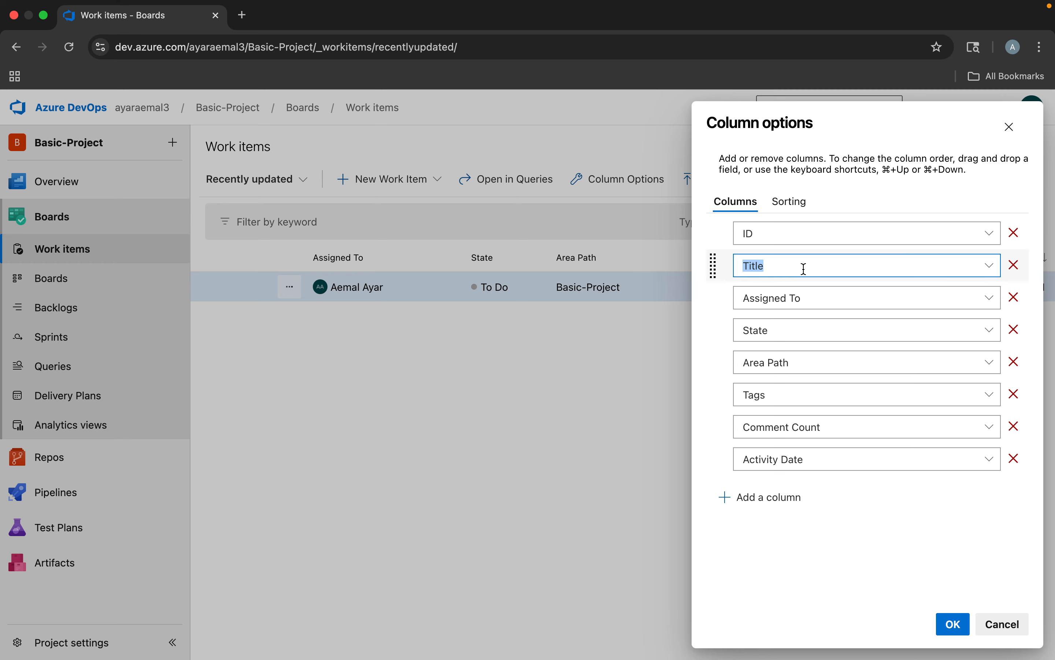
pyautogui.press('Right')
pyautogui.click(792, 335)
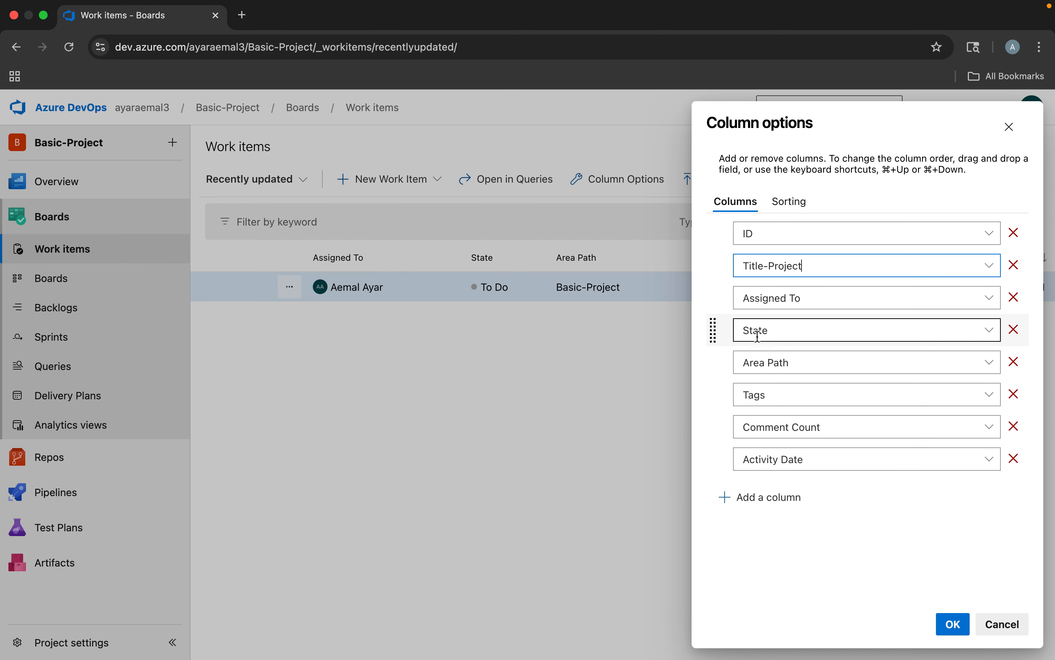
pyautogui.click(774, 368)
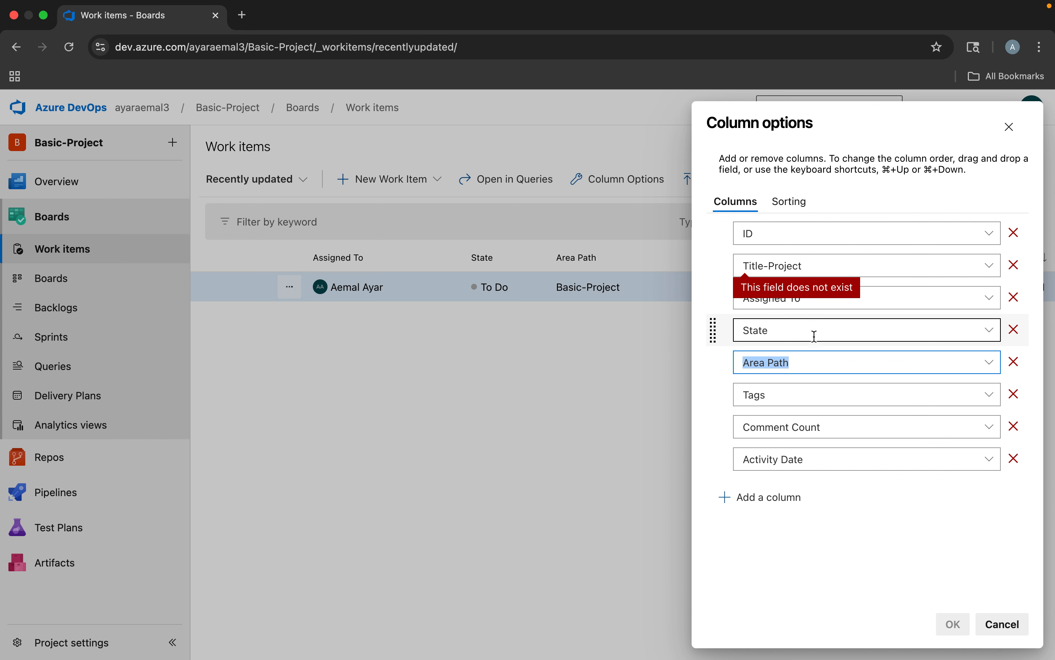
pyautogui.click(813, 264)
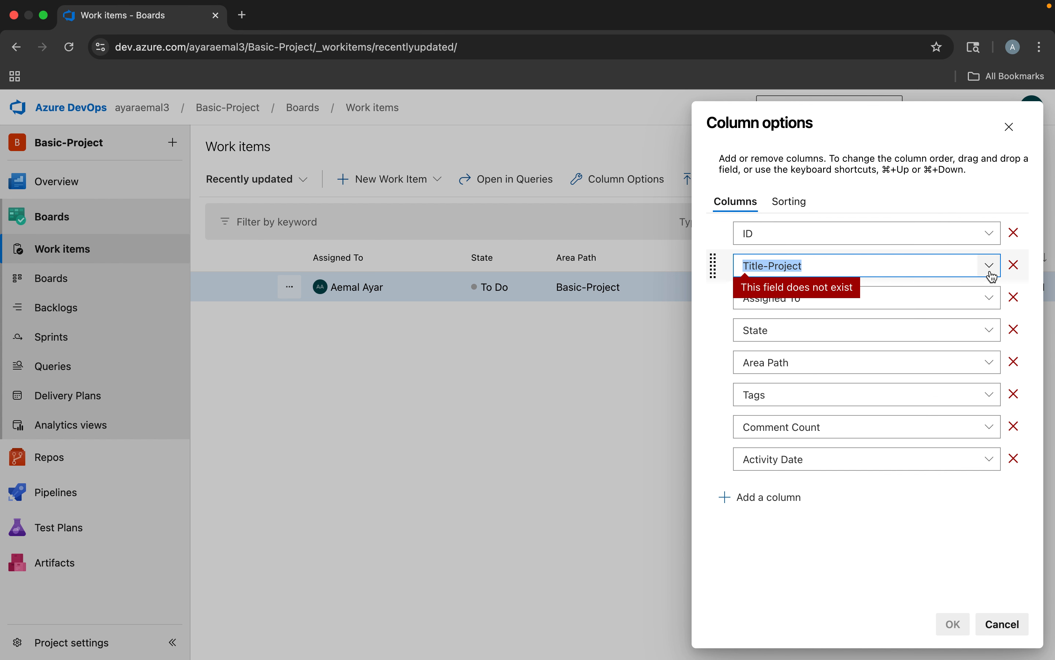
pyautogui.click(880, 265)
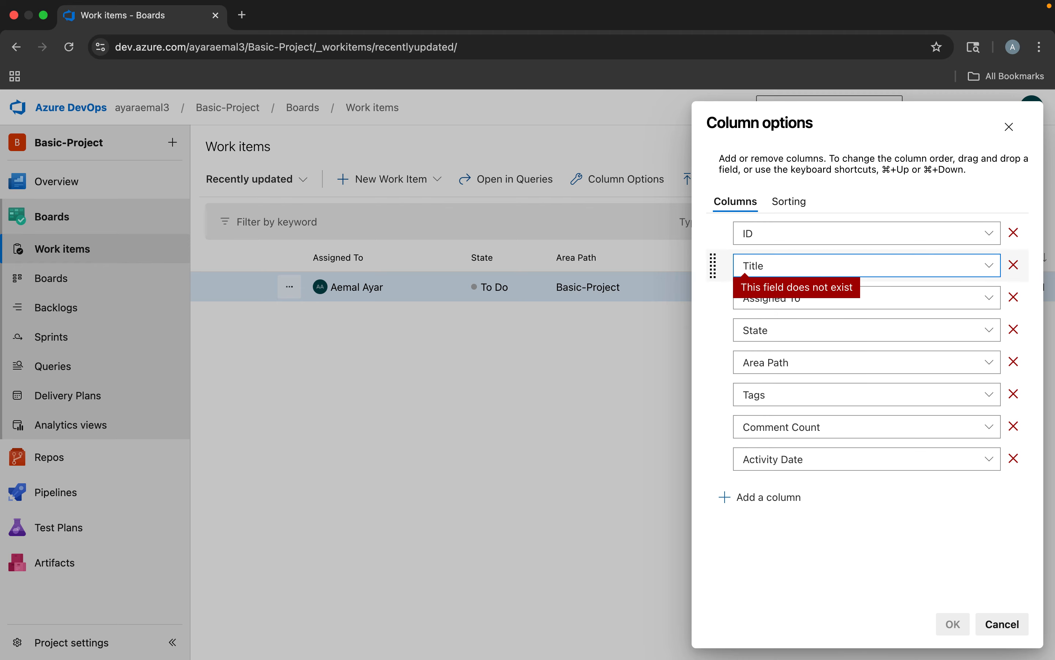
# Remove the Comment Count column from the work items list and apply the column options
pyautogui.click(793, 462)
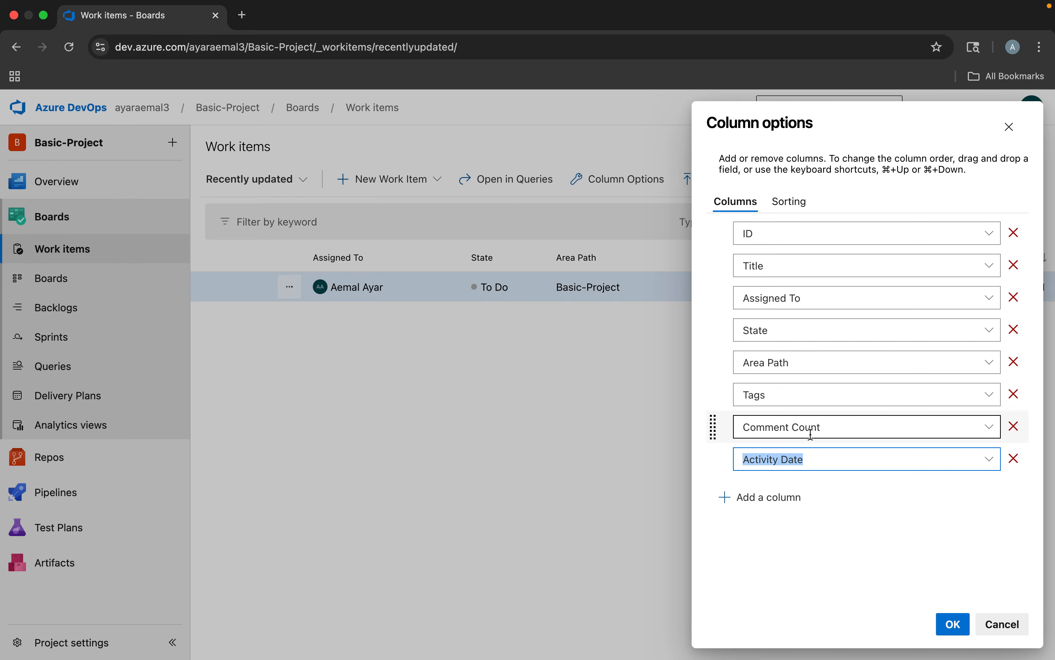
pyautogui.click(1016, 427)
pyautogui.click(954, 623)
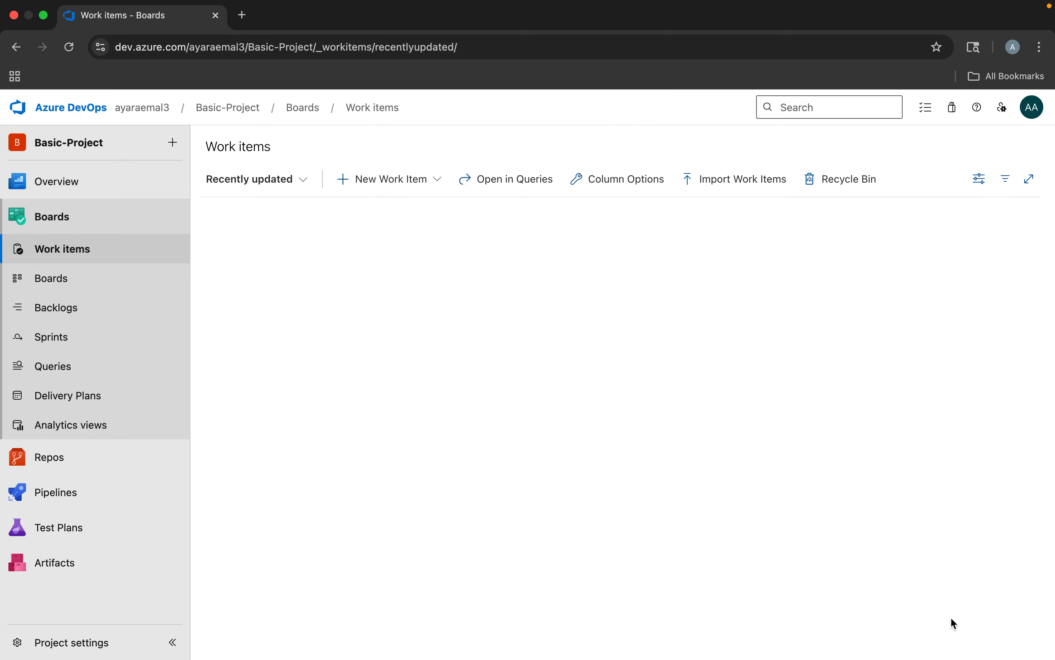
pyautogui.hscroll(5, 933, 440)
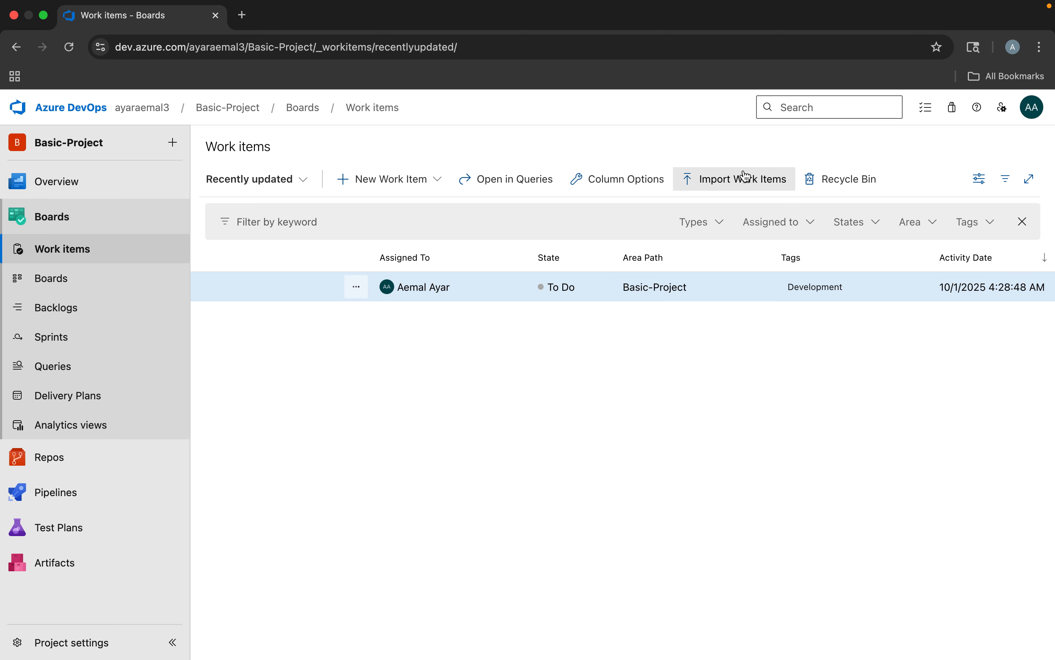
# Examine the CSV import of work items and its file chooser, cancel without importing, and return to the work items list
pyautogui.click(722, 183)
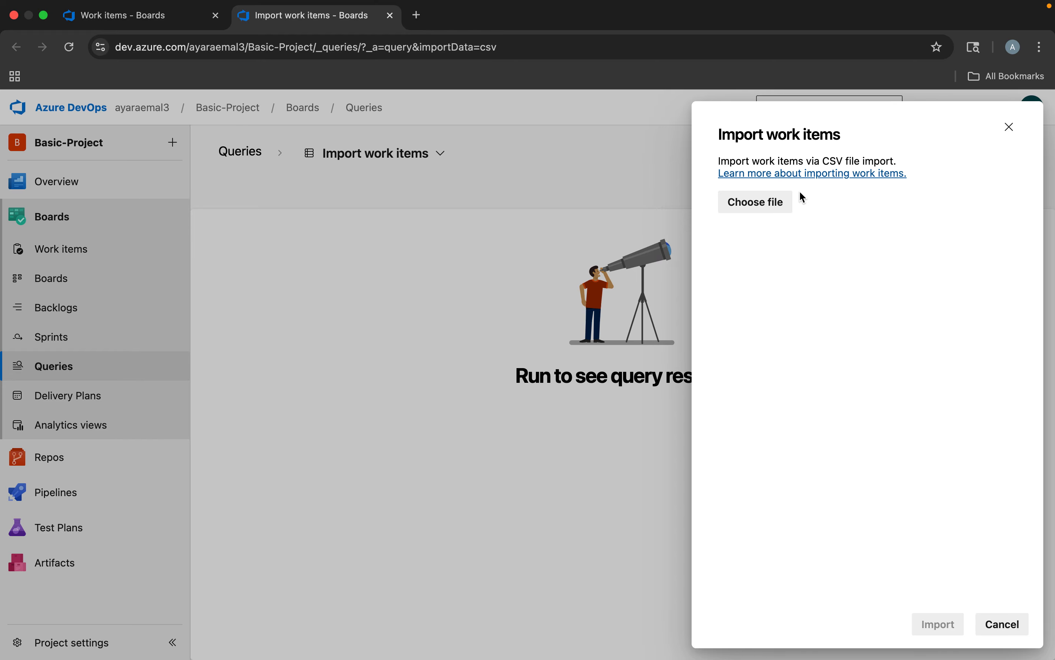
pyautogui.click(772, 204)
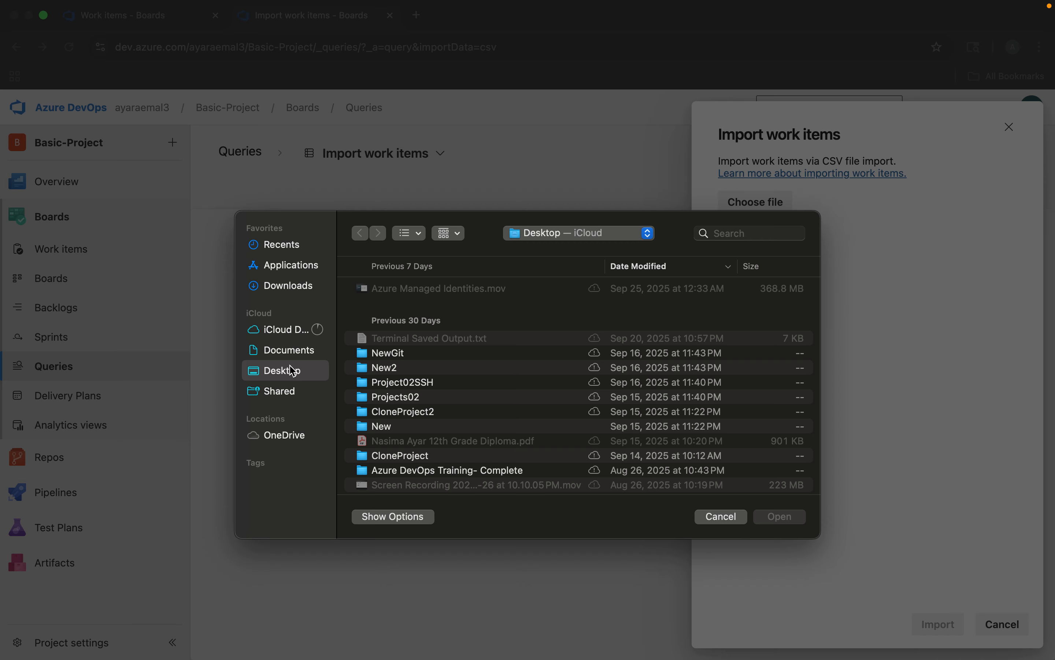
pyautogui.click(710, 520)
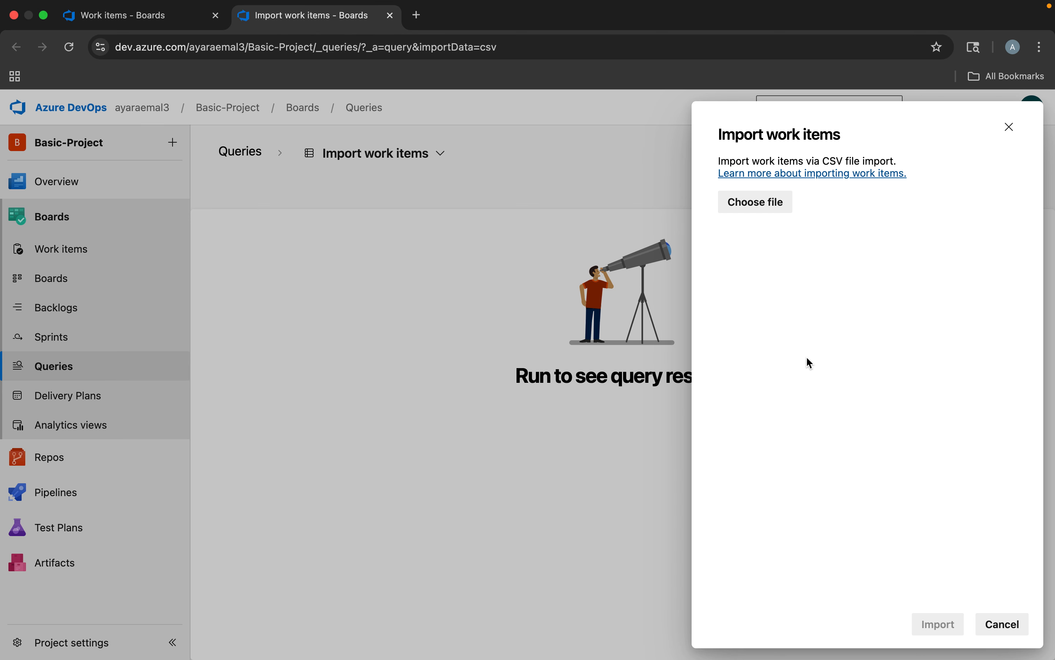
pyautogui.click(994, 624)
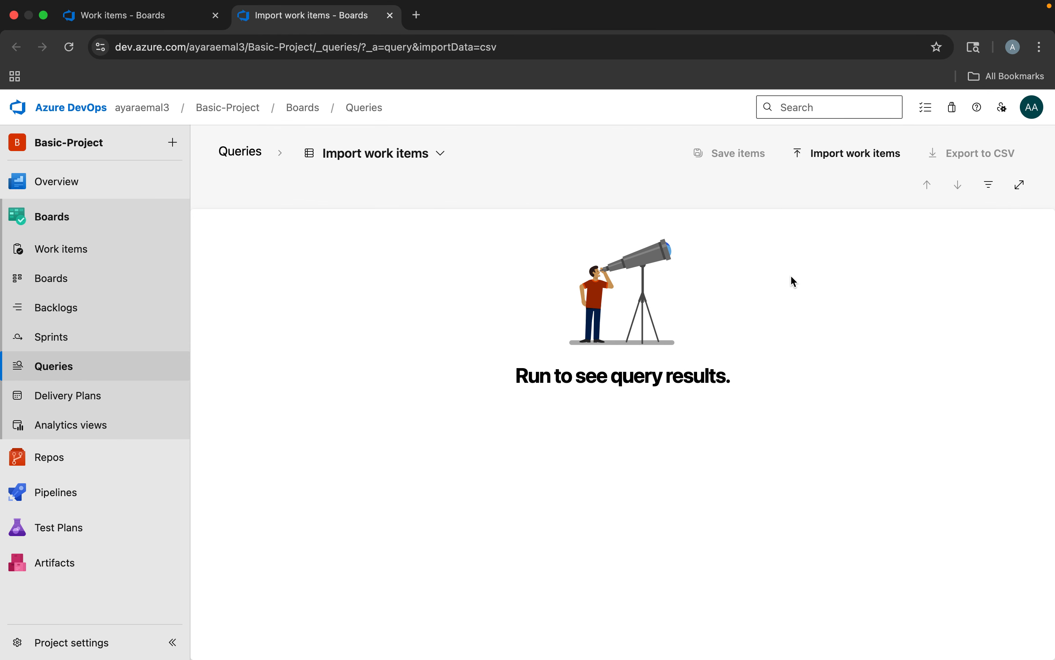
pyautogui.click(391, 16)
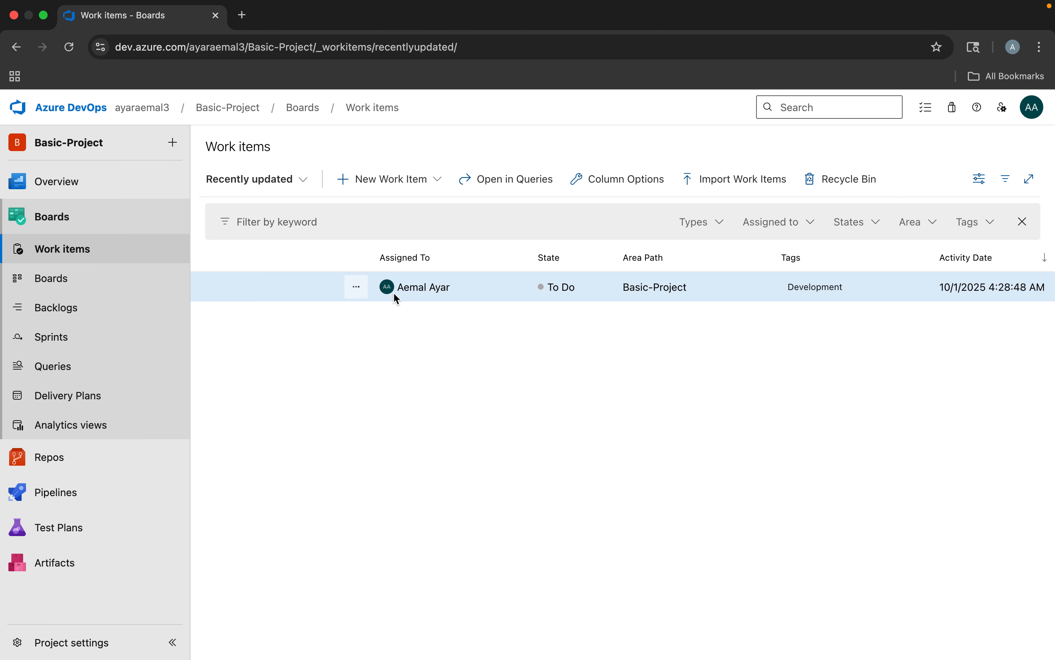
pyautogui.hscroll(-5, 393, 291)
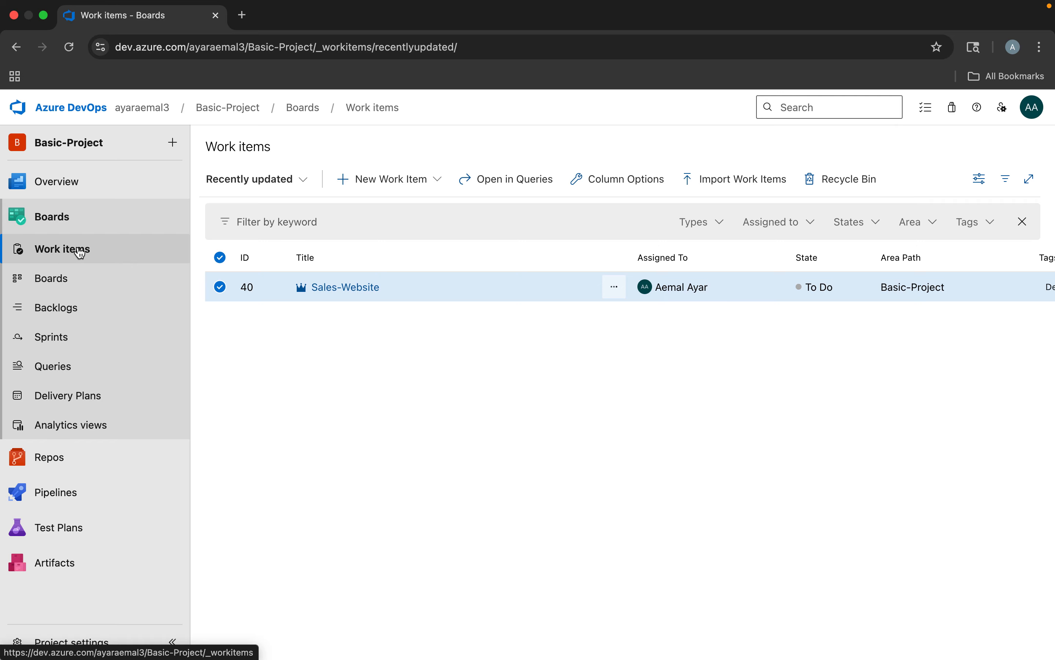
# Open the Basic-Project Team board and view it at the Epics level
pyautogui.click(54, 286)
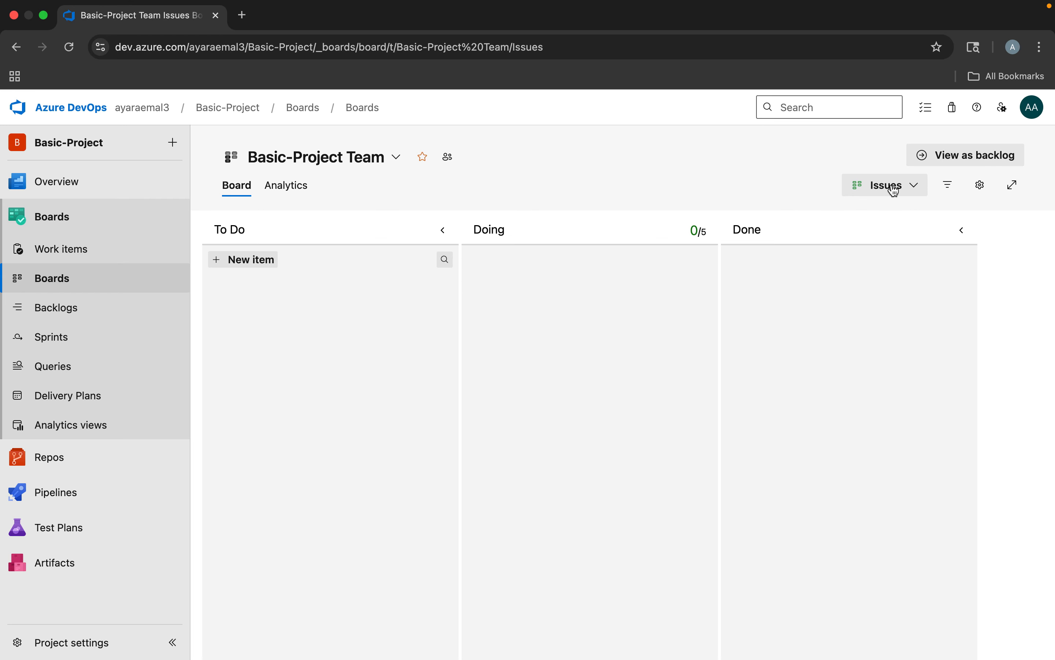
pyautogui.click(925, 190)
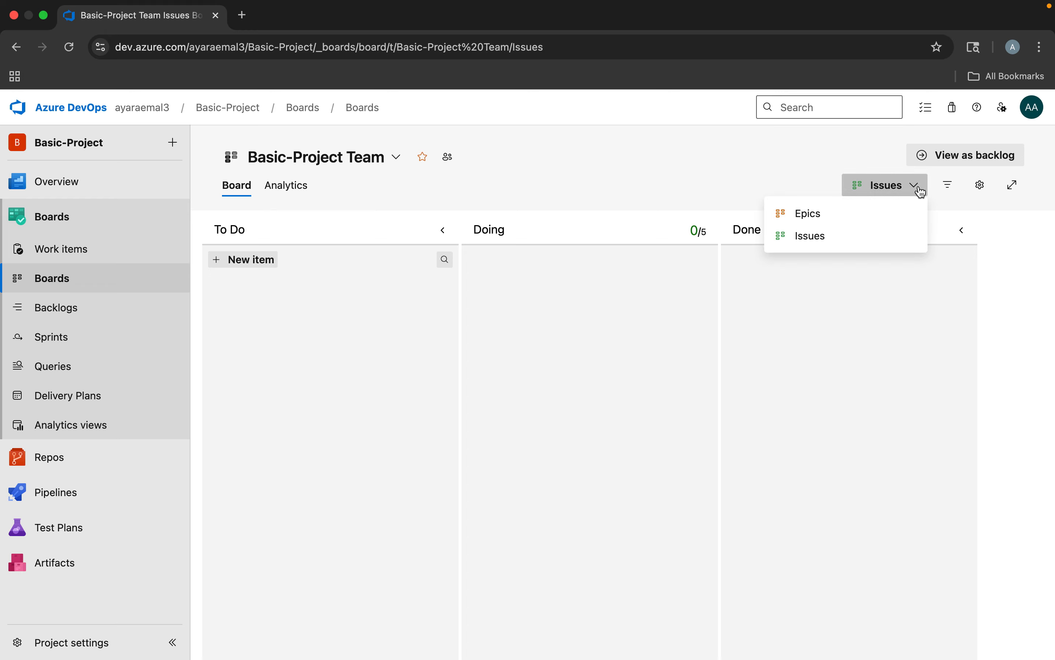
pyautogui.click(810, 218)
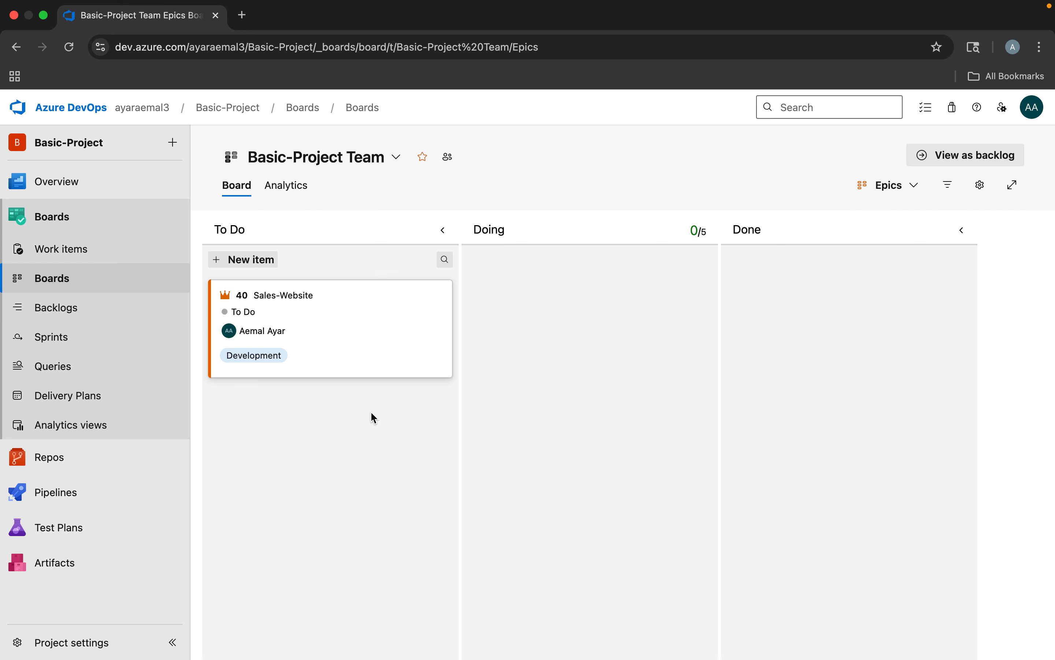
# Switch the team board to the Issues level and add an issue titled Home Page to the To Do column
pyautogui.click(886, 191)
pyautogui.click(825, 238)
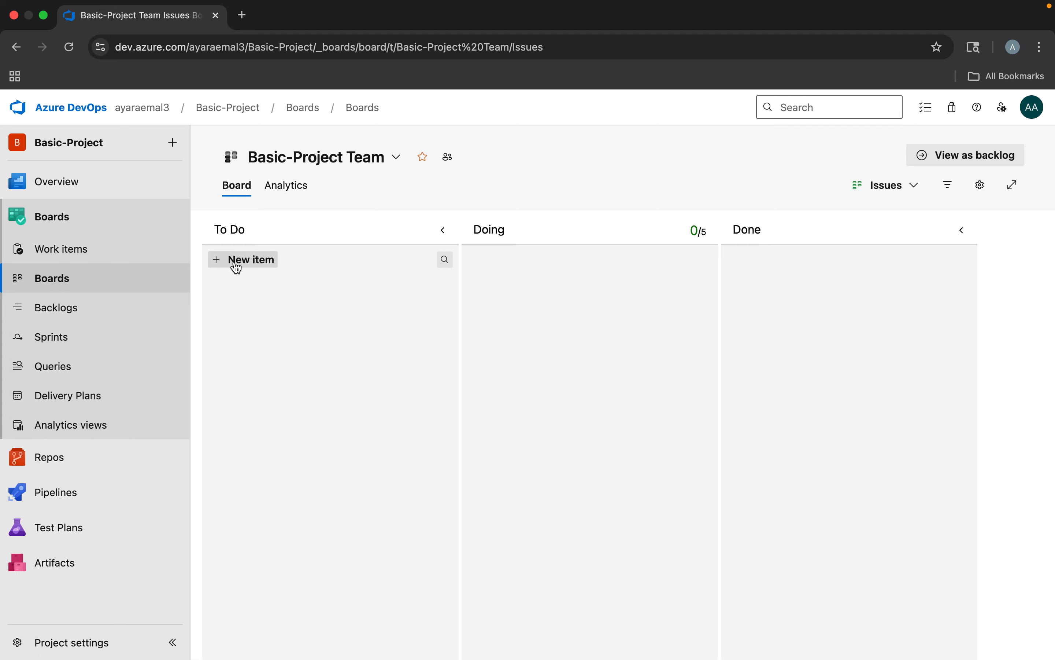
pyautogui.click(263, 264)
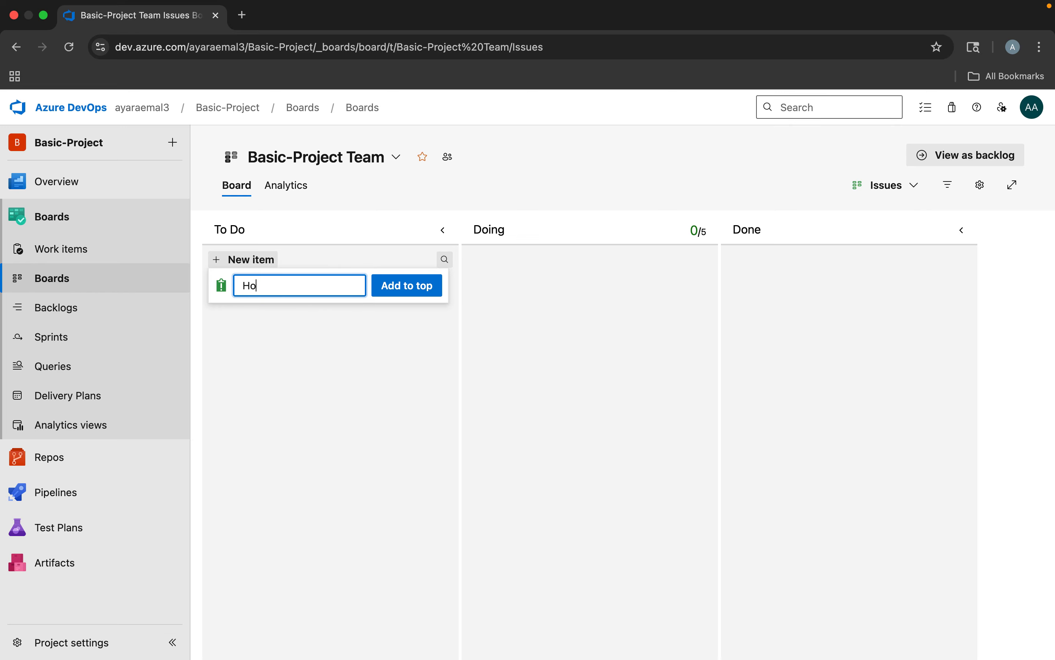
pyautogui.press('Return')
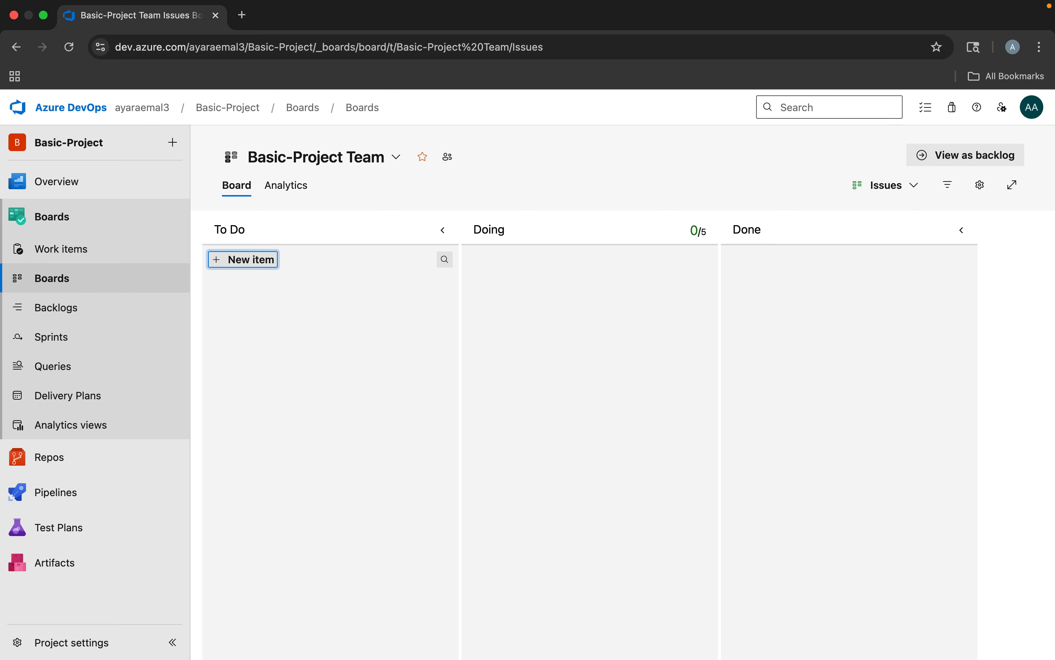
# Add an issue titled Registration Page at the head of the To Do column
pyautogui.click(263, 262)
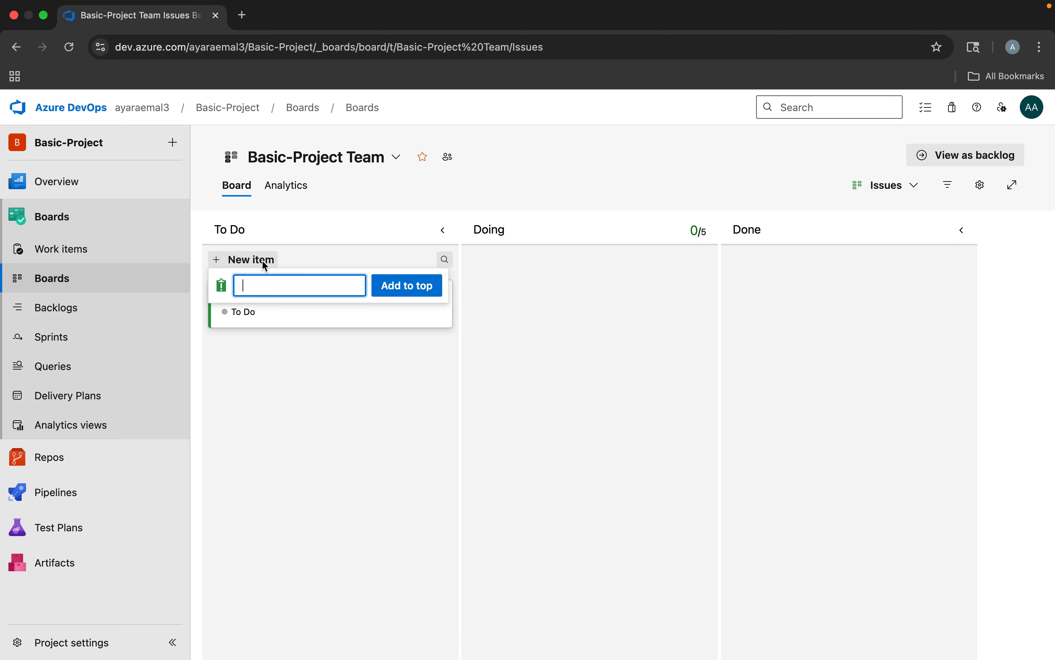
pyautogui.write('Registration Page')
pyautogui.press('Return')
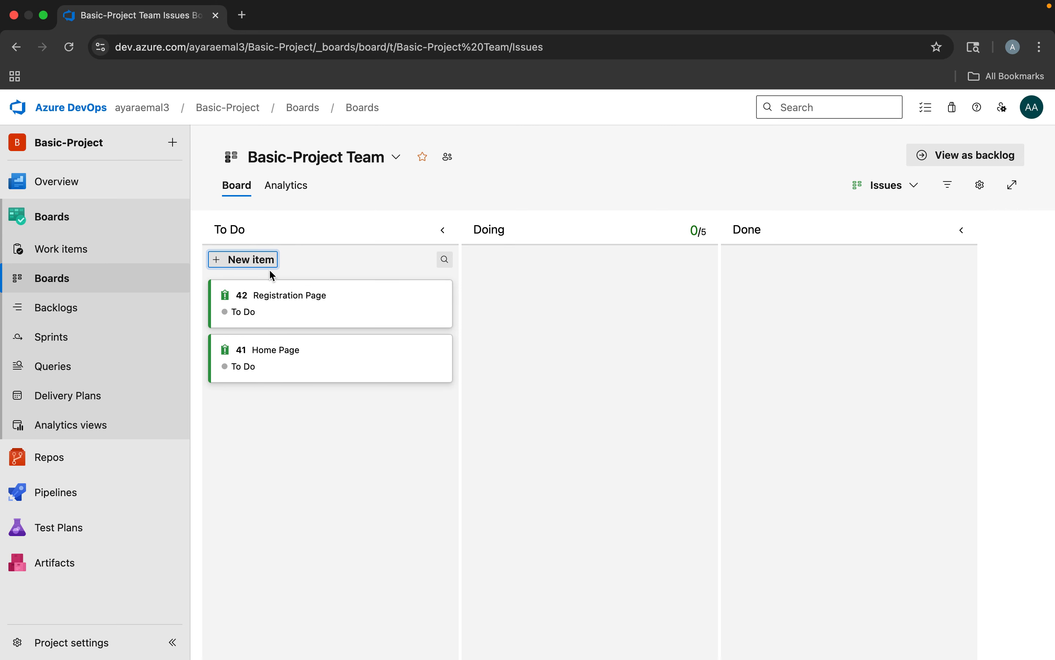
# Add an issue titled Login Page at the head of the To Do column
pyautogui.click(262, 261)
pyautogui.write('Login Page')
pyautogui.press('Return')
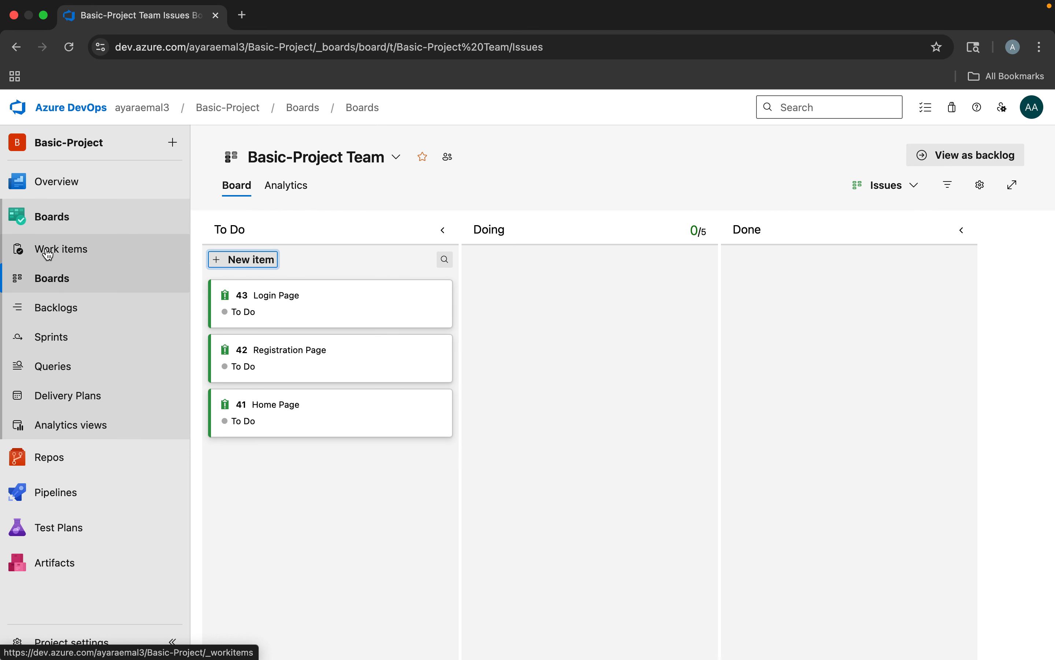
# Review the new issues in the work items list, and compare the Epics and Issues levels of the team board
pyautogui.click(62, 254)
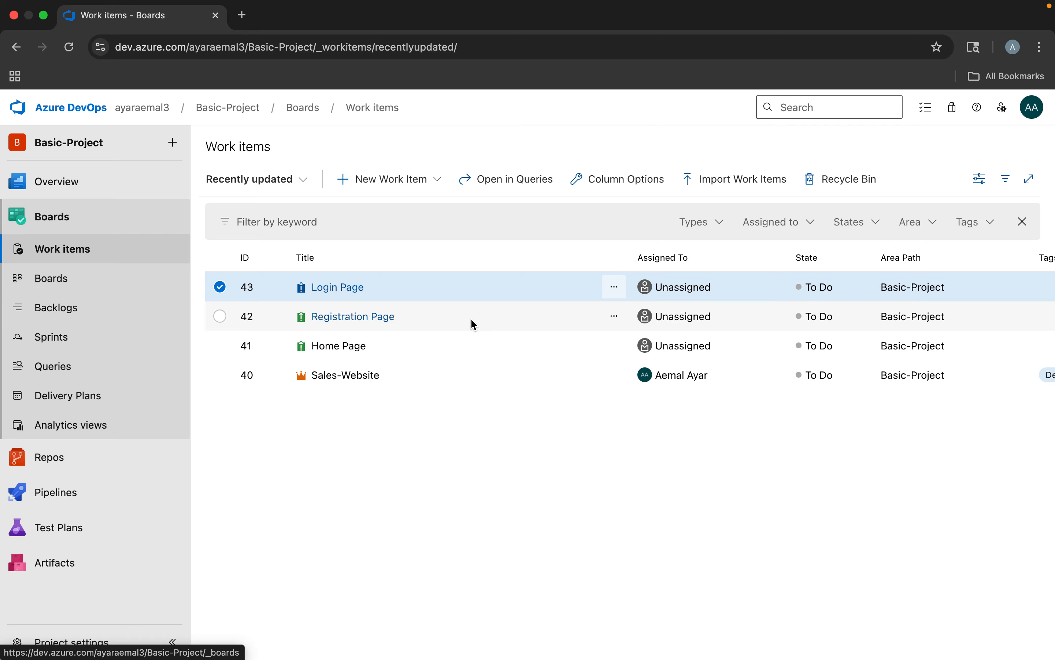
pyautogui.click(46, 286)
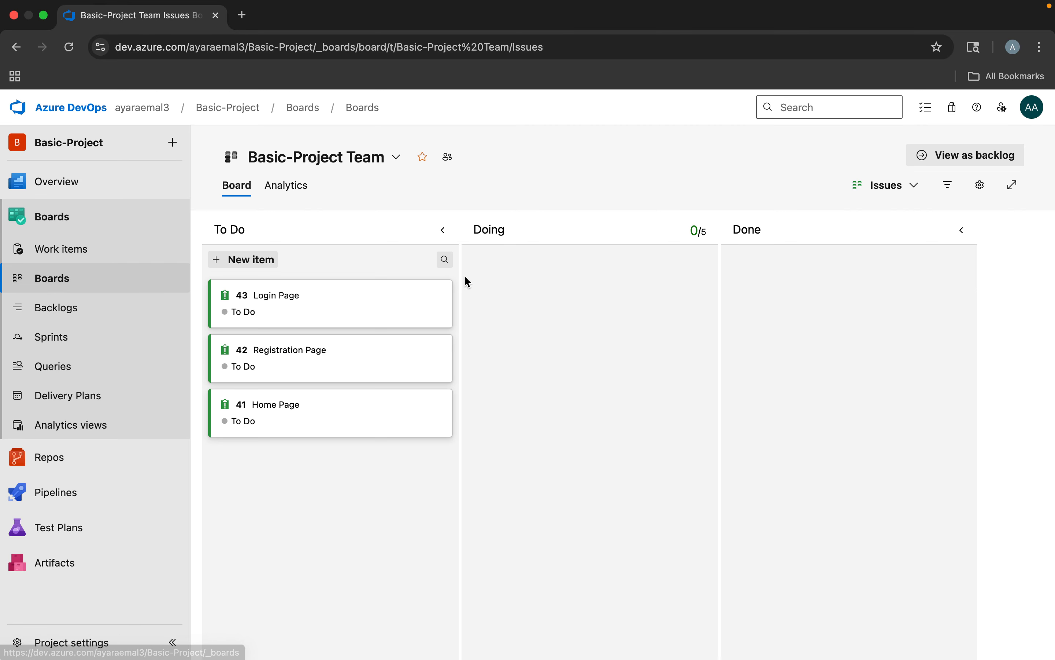
pyautogui.click(890, 192)
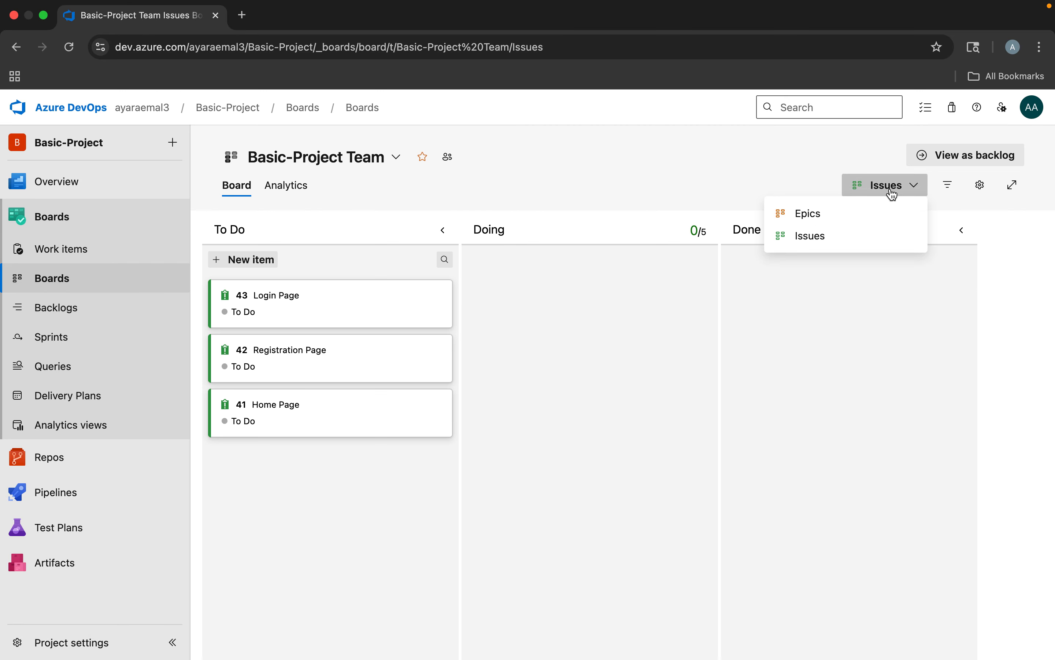
pyautogui.click(820, 215)
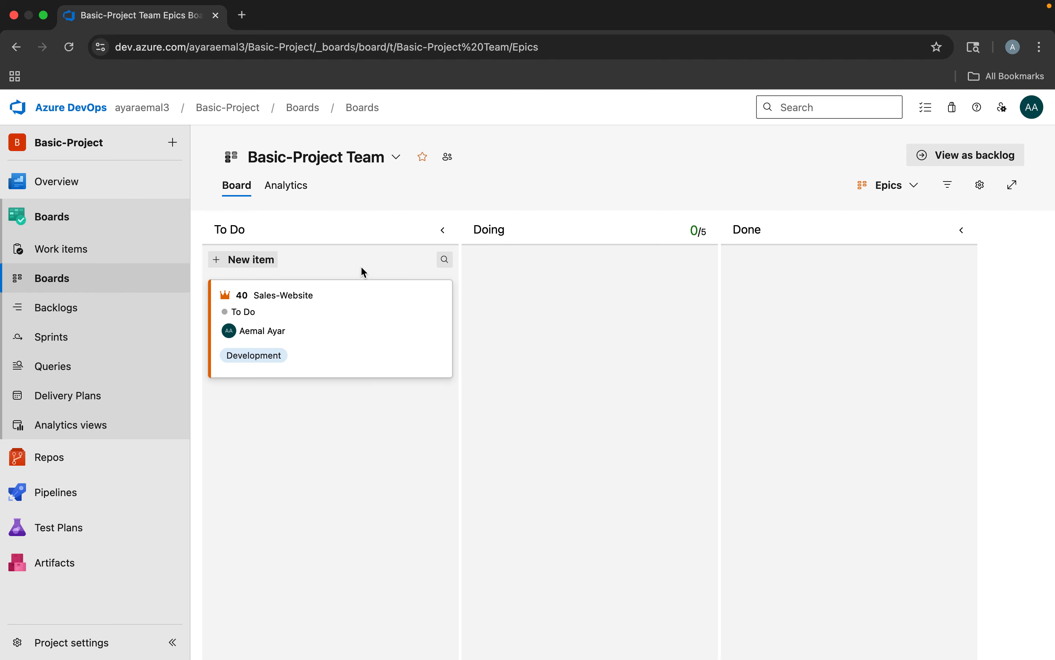
pyautogui.click(914, 185)
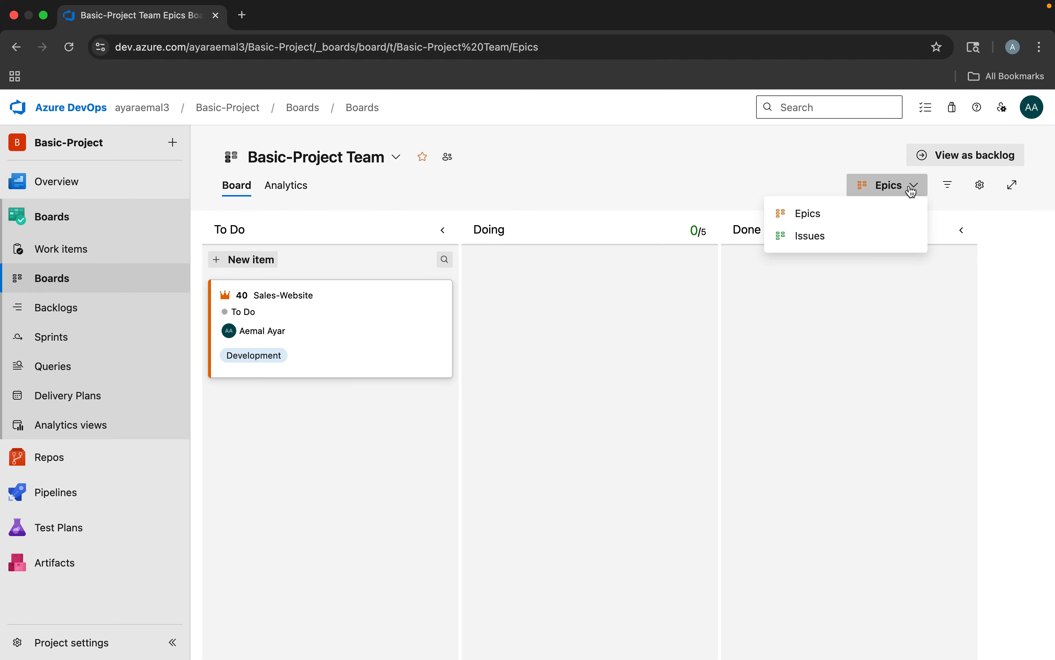
pyautogui.click(819, 239)
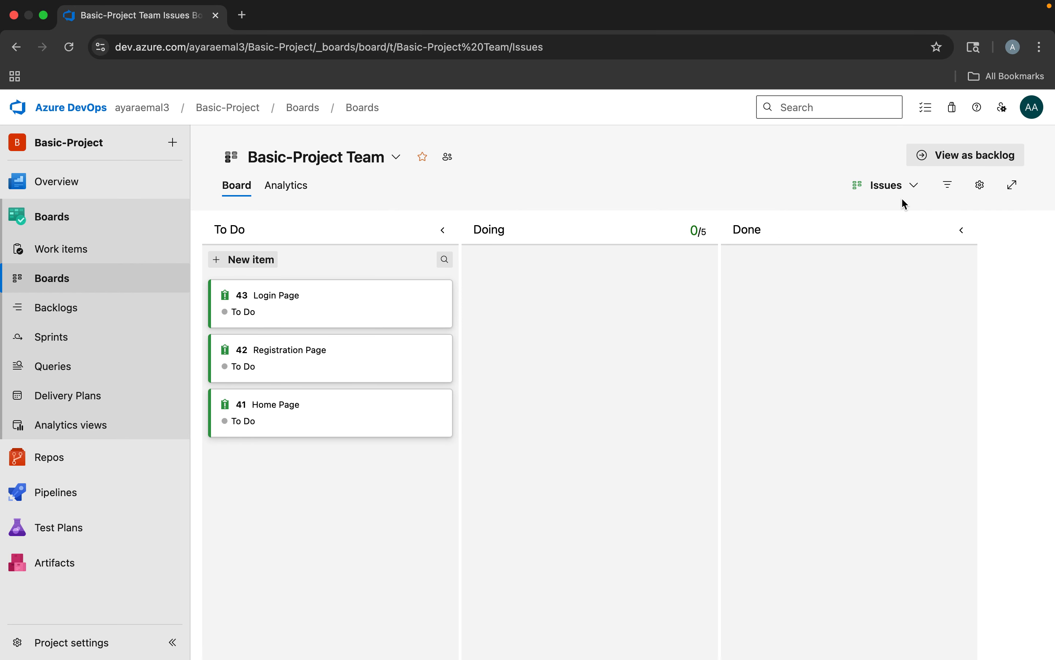
pyautogui.click(872, 194)
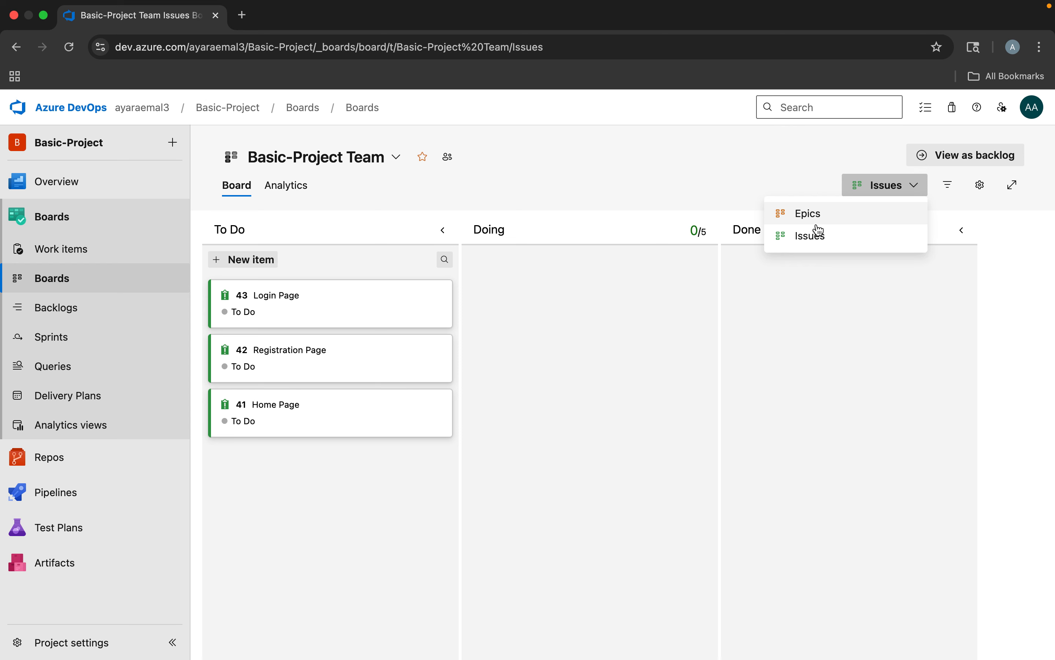
pyautogui.click(530, 333)
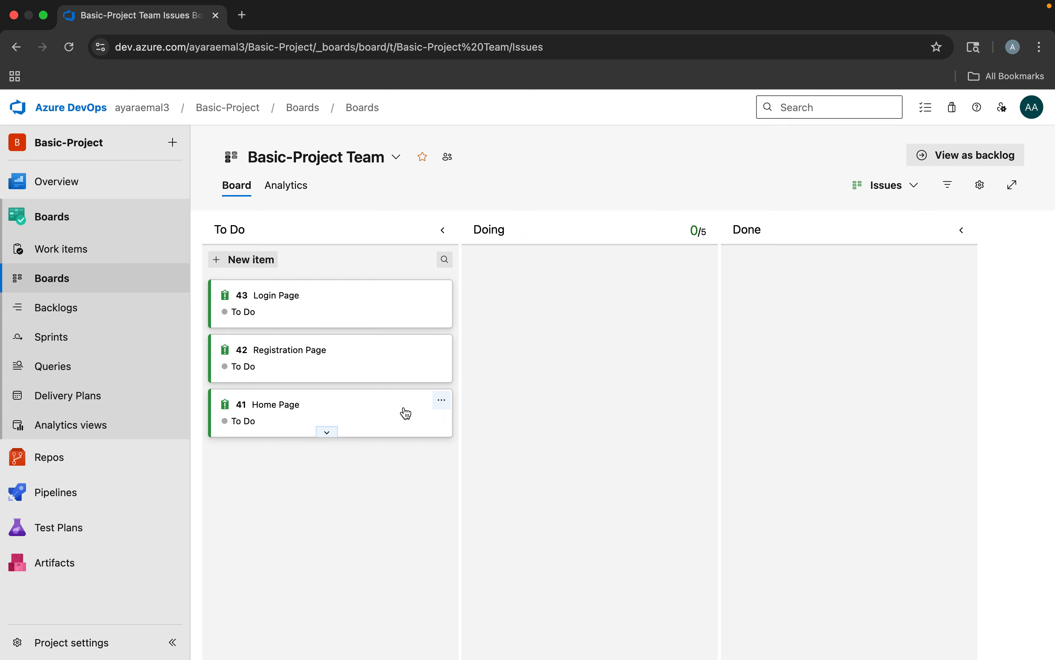
# Add two tasks to the Home Page issue: "Design Home pag" and "Add CSS to the home page."
pyautogui.click(441, 400)
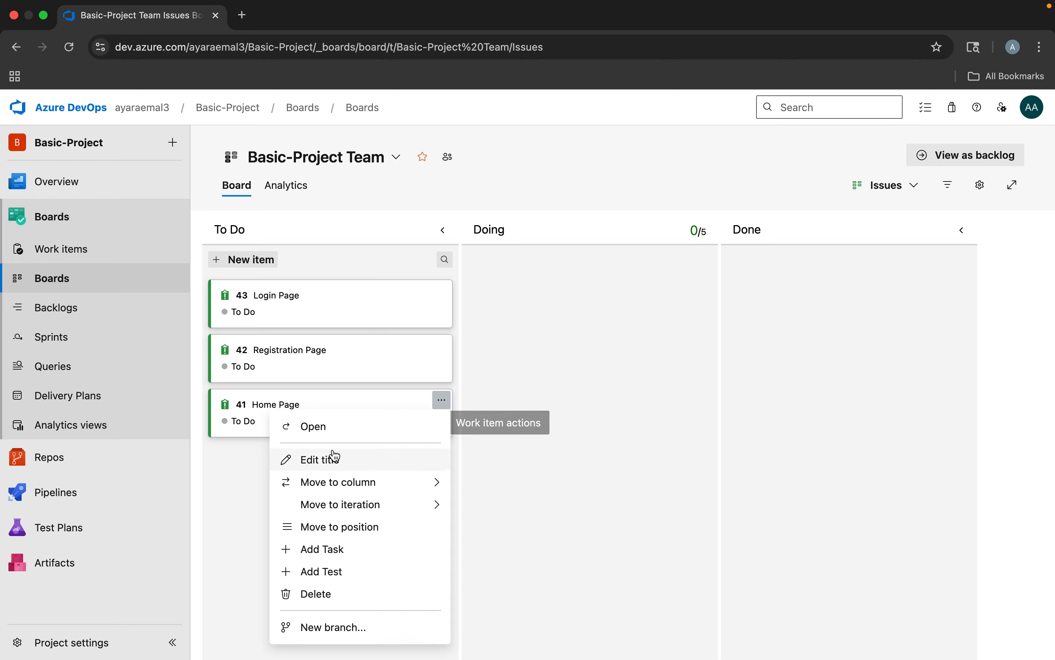
pyautogui.click(330, 549)
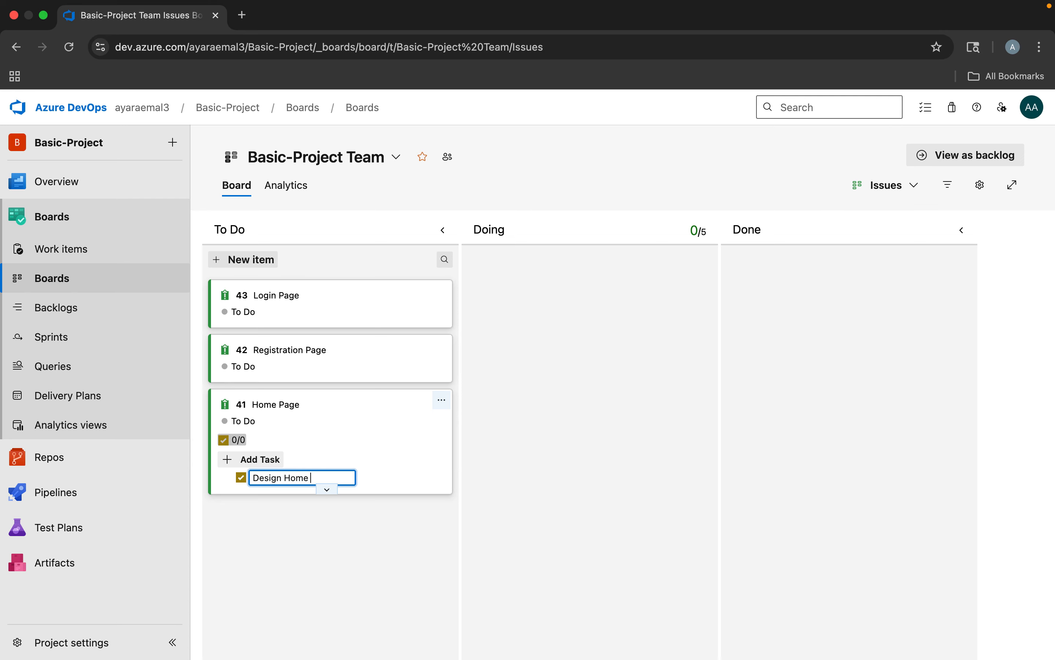
pyautogui.press('Return')
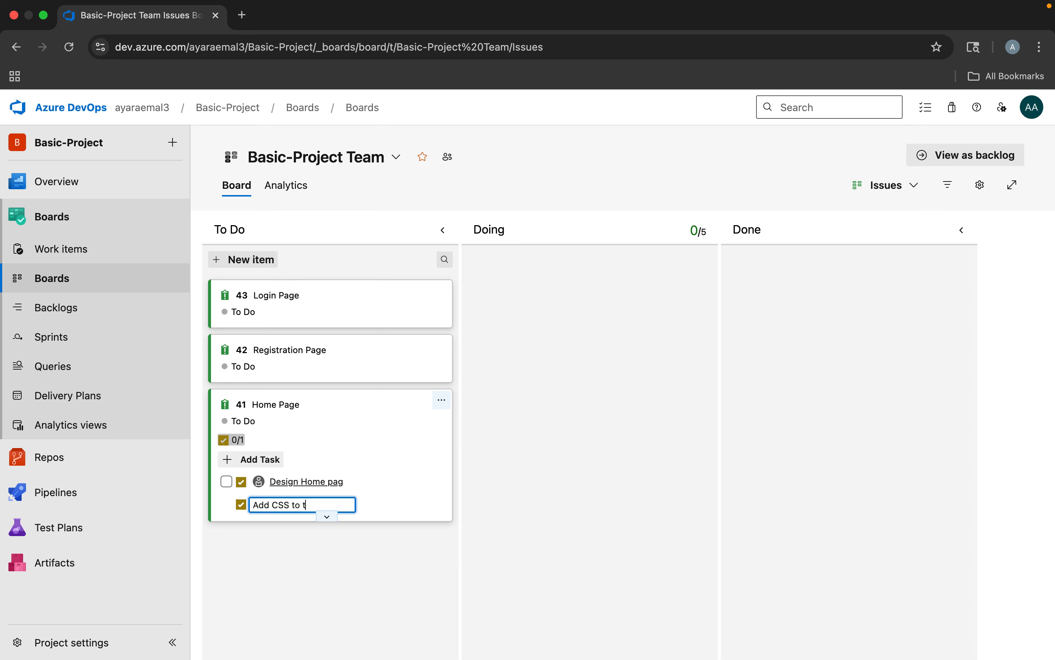
pyautogui.write('page.')
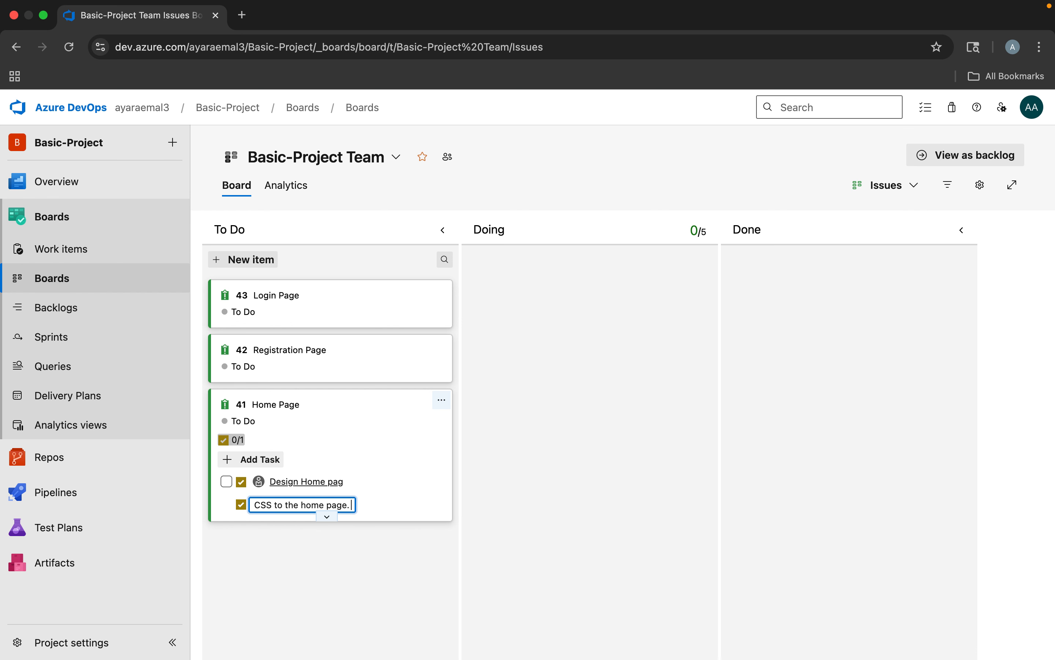
pyautogui.press('Return')
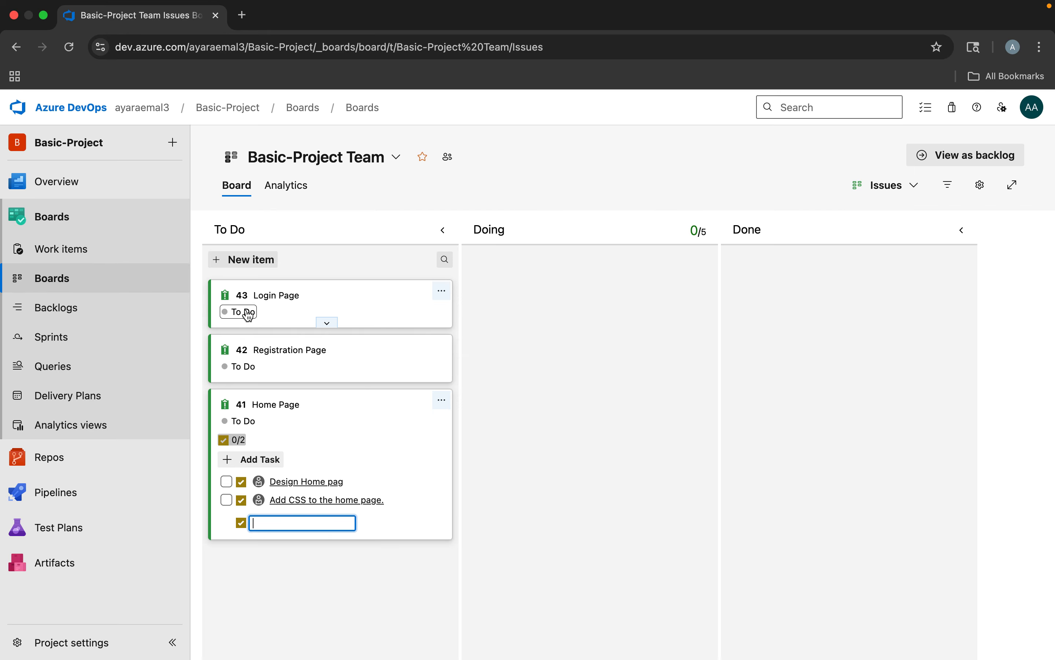
# Move the Home Page issue through the Doing and Done columns and return it below Registration Page in To Do
pyautogui.click(247, 426)
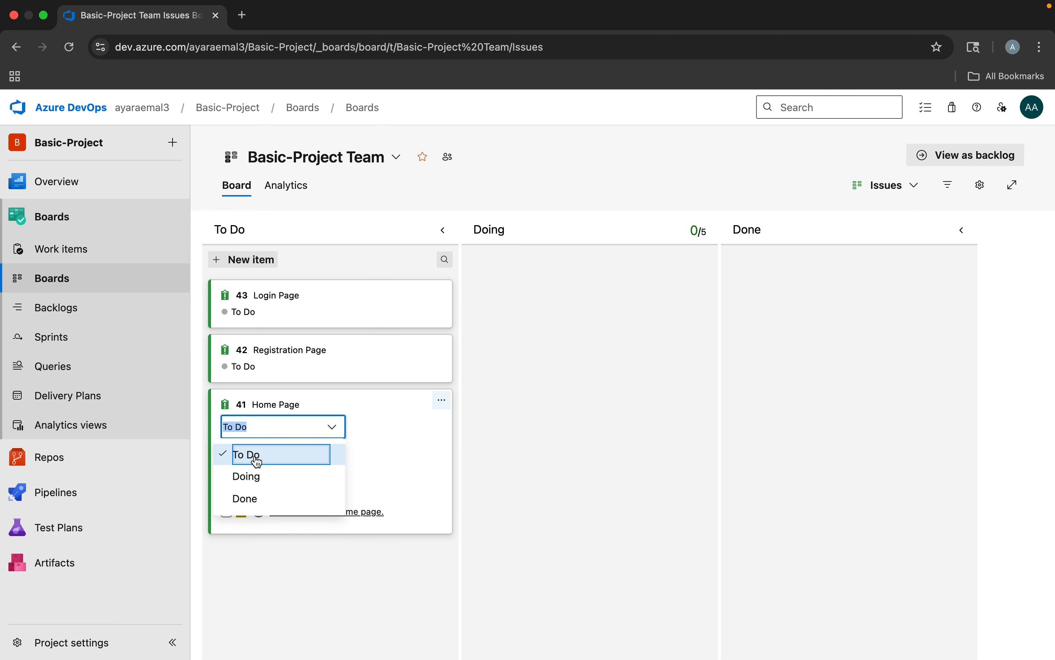
pyautogui.click(258, 481)
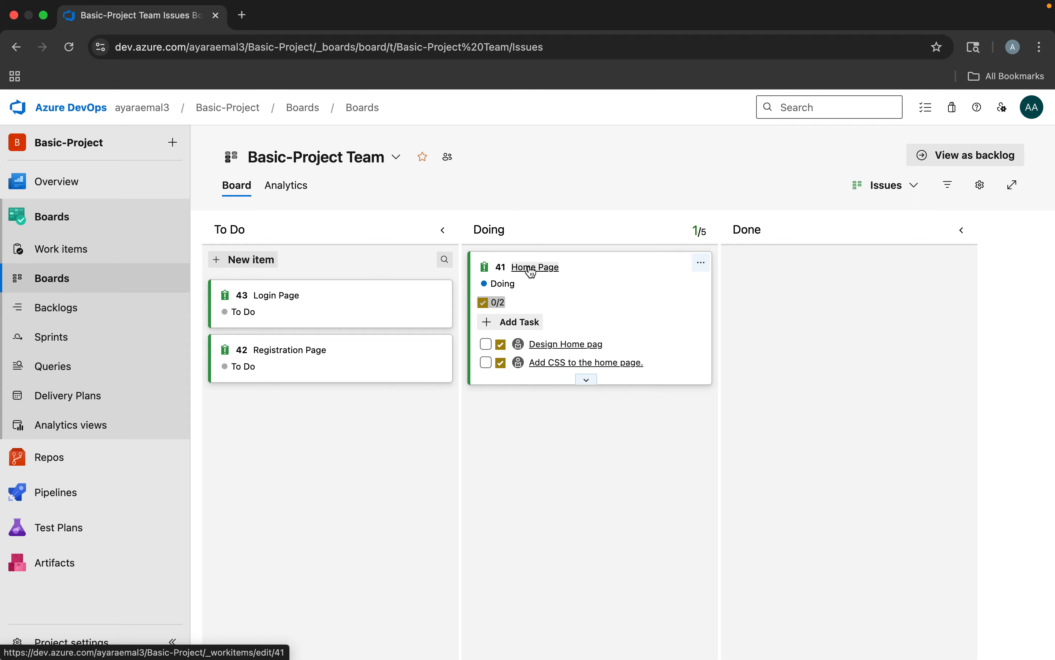
pyautogui.moveTo(608, 271); pyautogui.dragTo(841, 269)
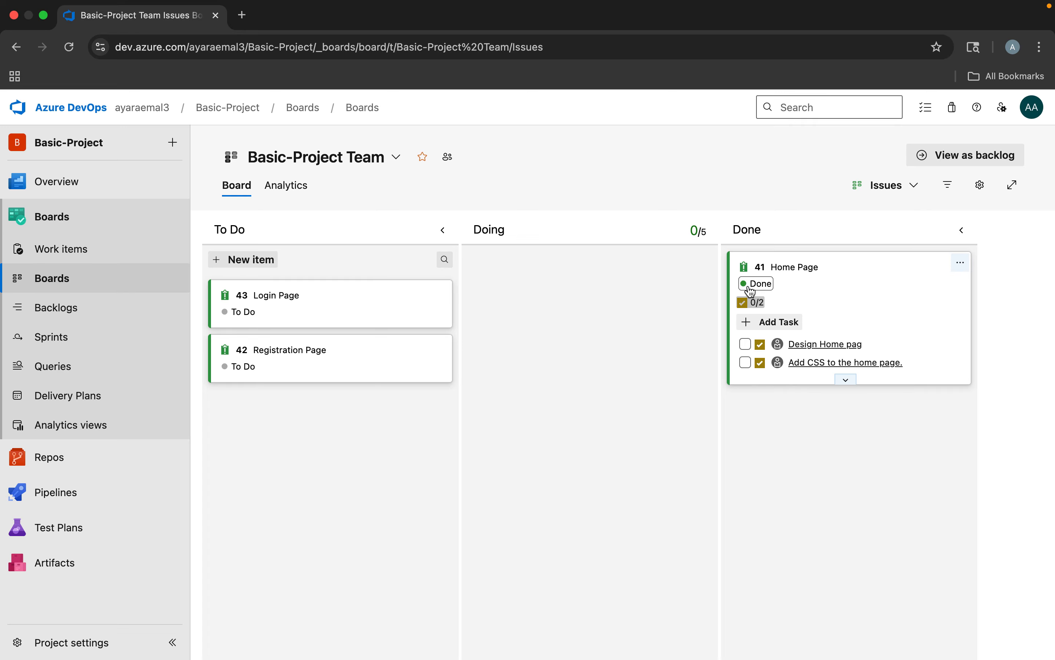
pyautogui.moveTo(865, 268); pyautogui.dragTo(395, 416)
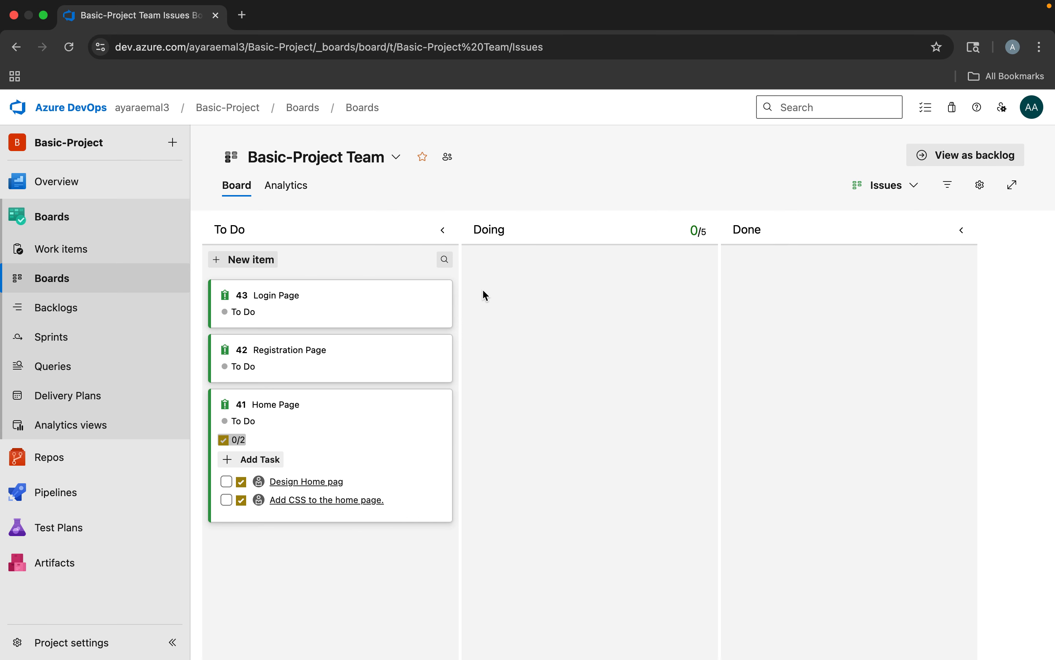
# Examine the team backlog at the Epics and Issues levels, along with its team settings and view options
pyautogui.click(51, 311)
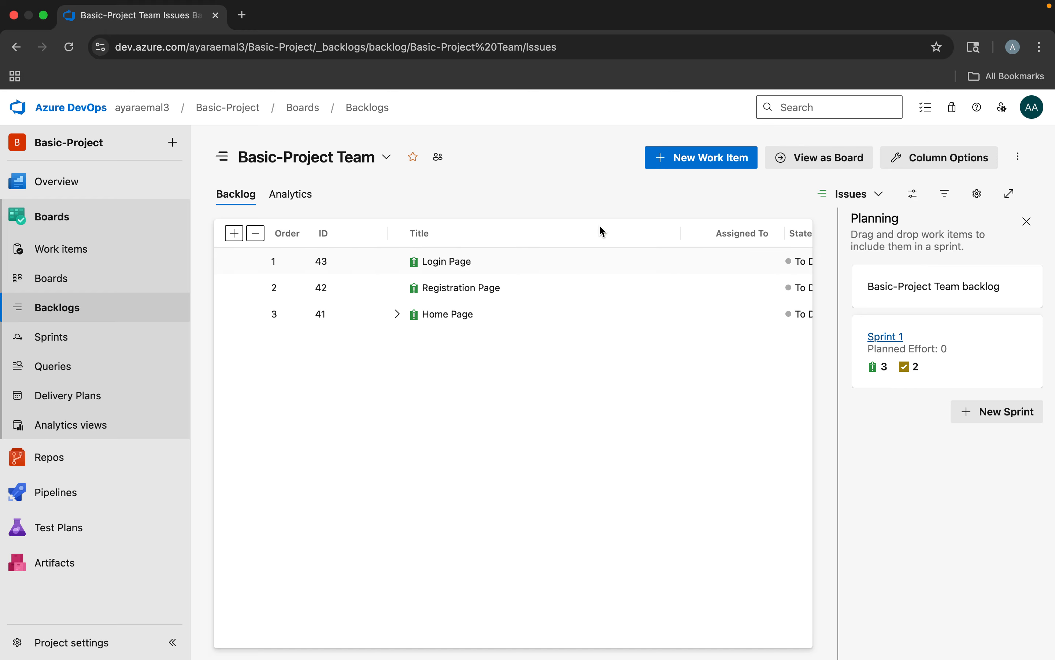
pyautogui.click(861, 195)
pyautogui.click(775, 223)
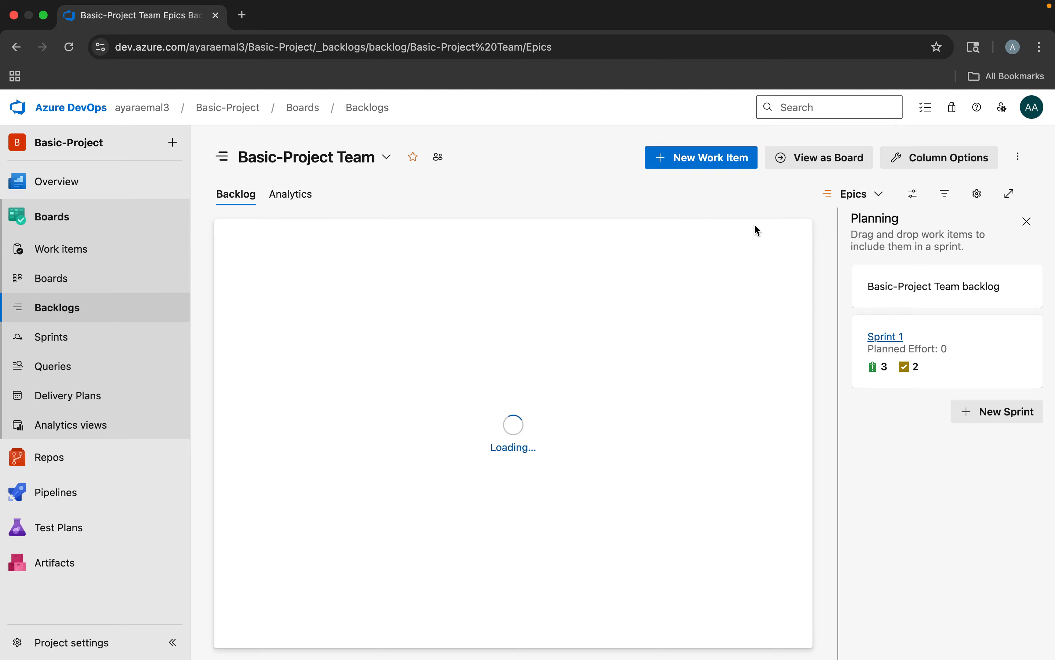
pyautogui.click(867, 196)
pyautogui.click(775, 247)
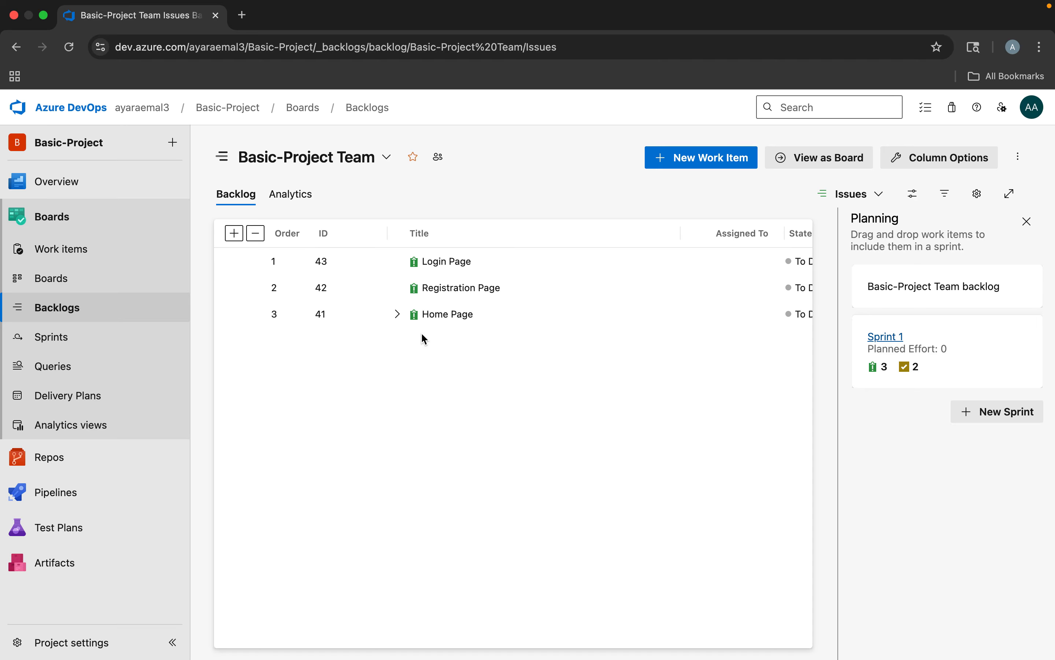
pyautogui.click(976, 195)
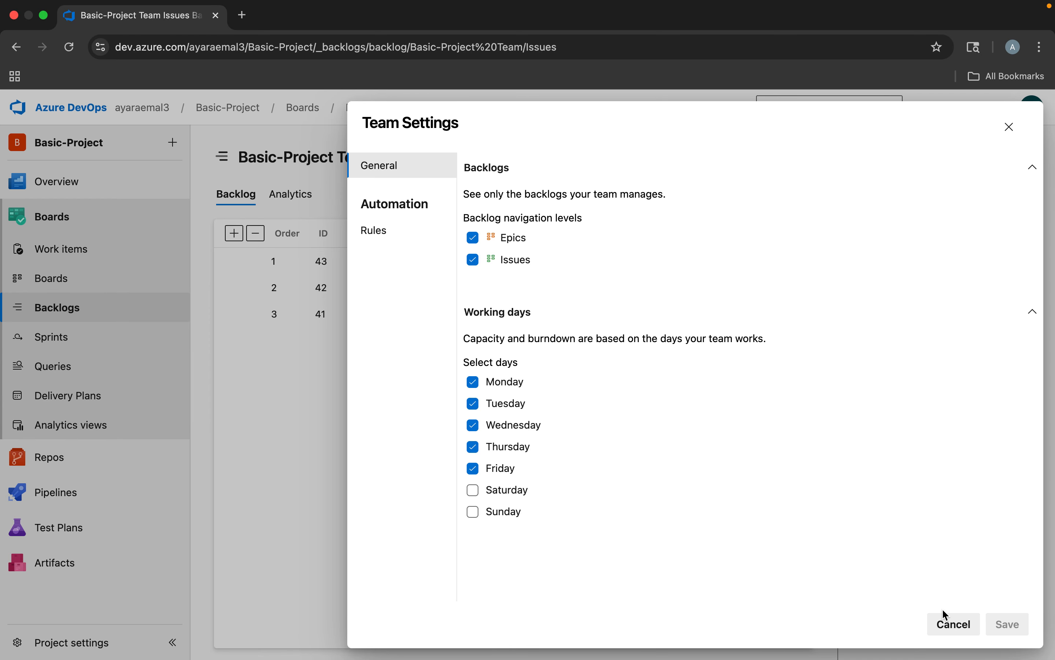
pyautogui.click(950, 623)
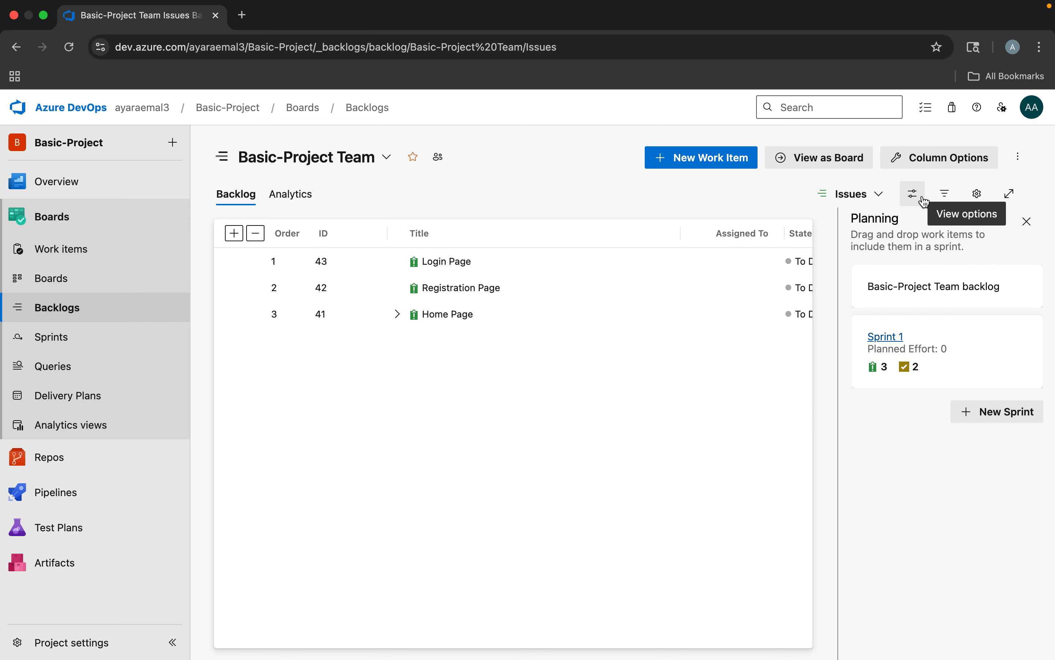
pyautogui.click(924, 201)
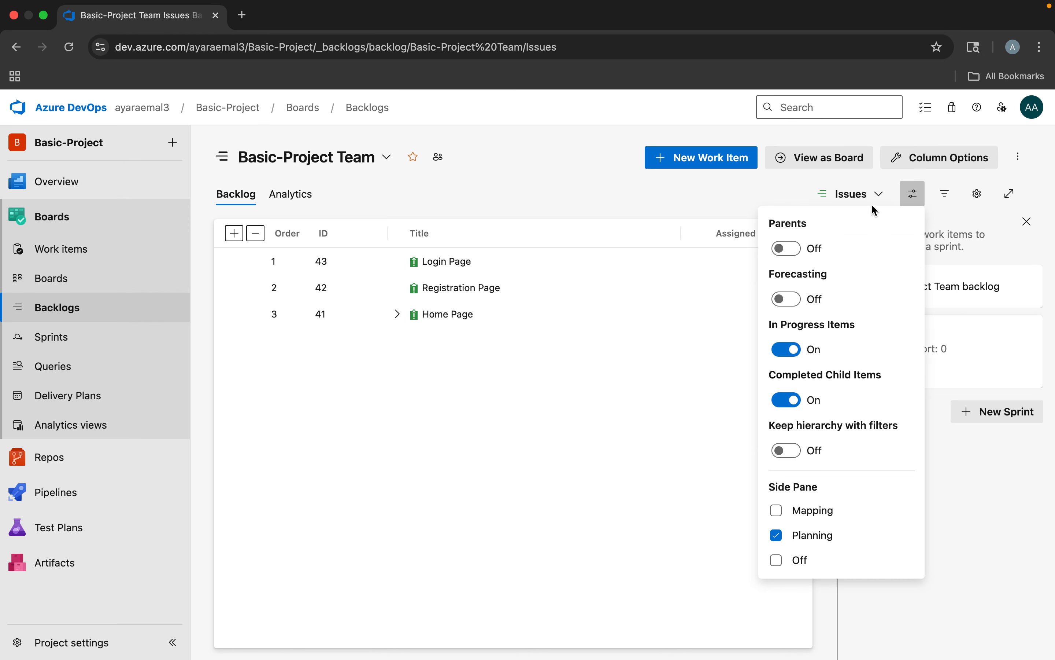
pyautogui.click(913, 194)
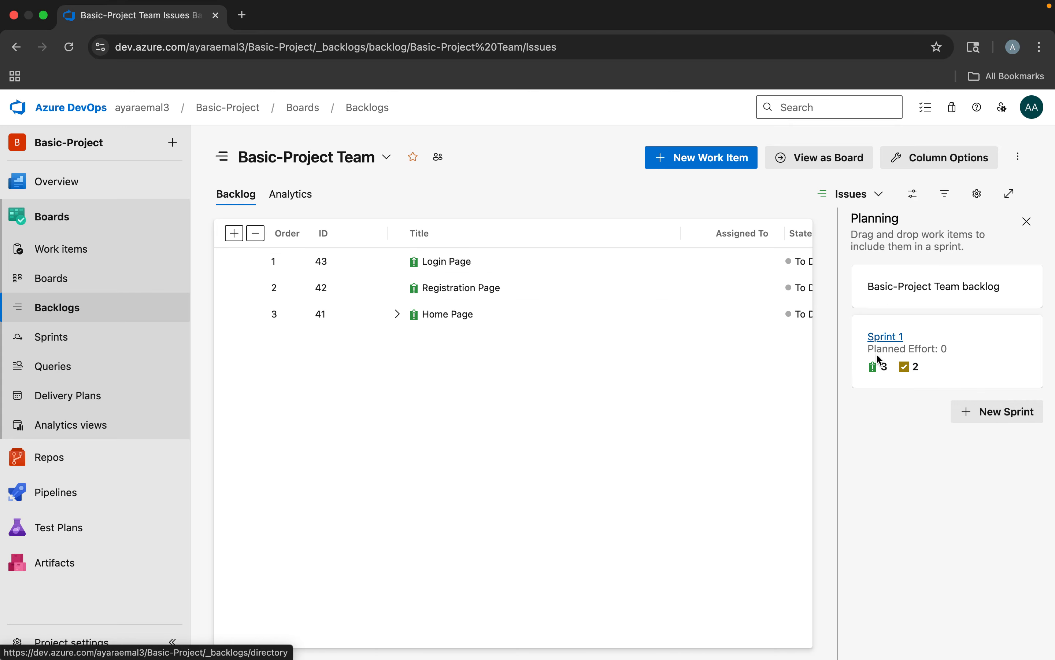
# Set the Sprint 1 iteration dates to start 10/1/2025 and end 10/3/2025, and save them
pyautogui.click(42, 343)
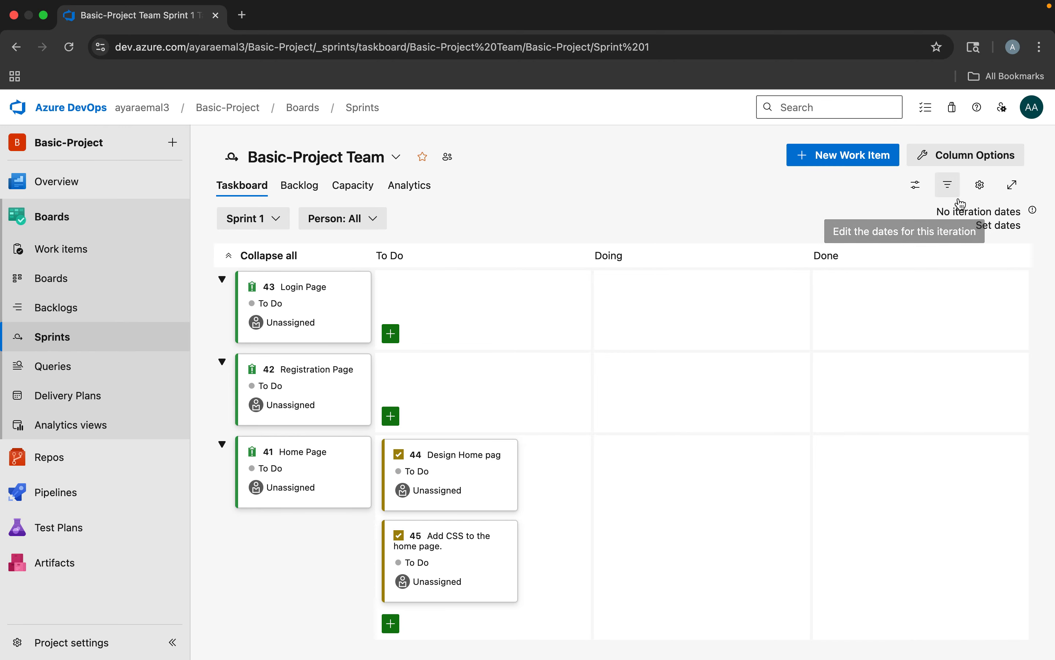
pyautogui.click(1011, 224)
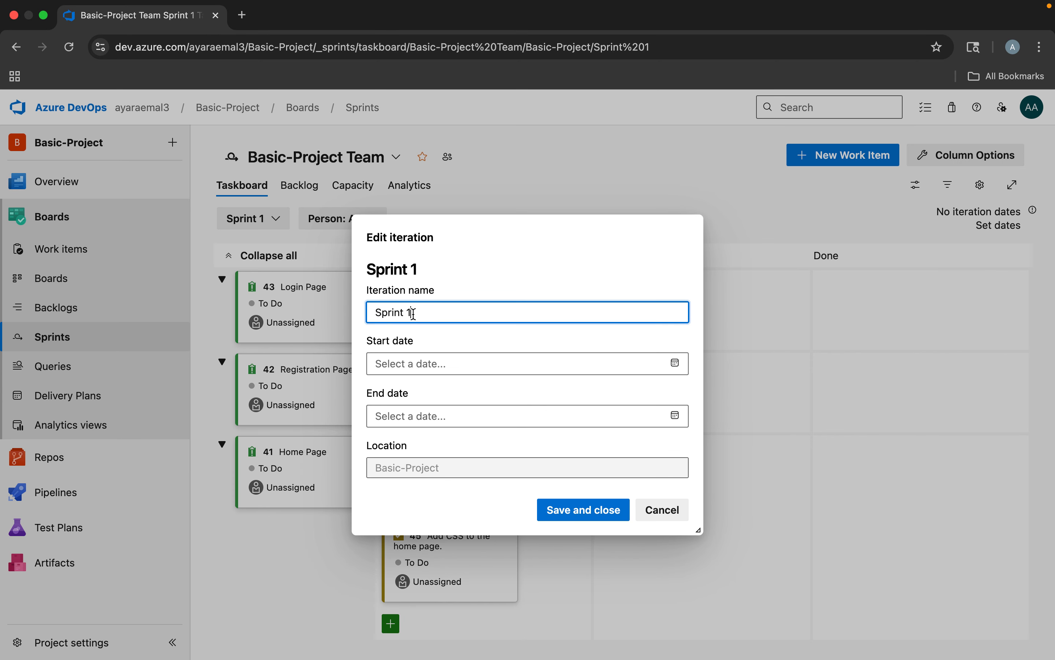
pyautogui.moveTo(413, 313); pyautogui.dragTo(368, 314)
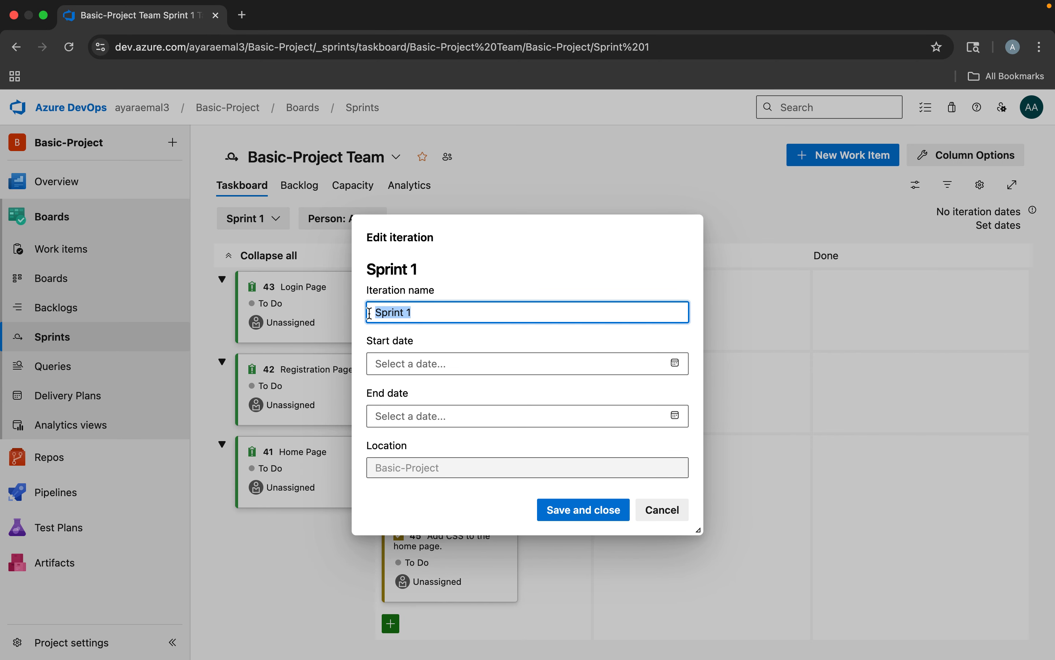
pyautogui.click(394, 359)
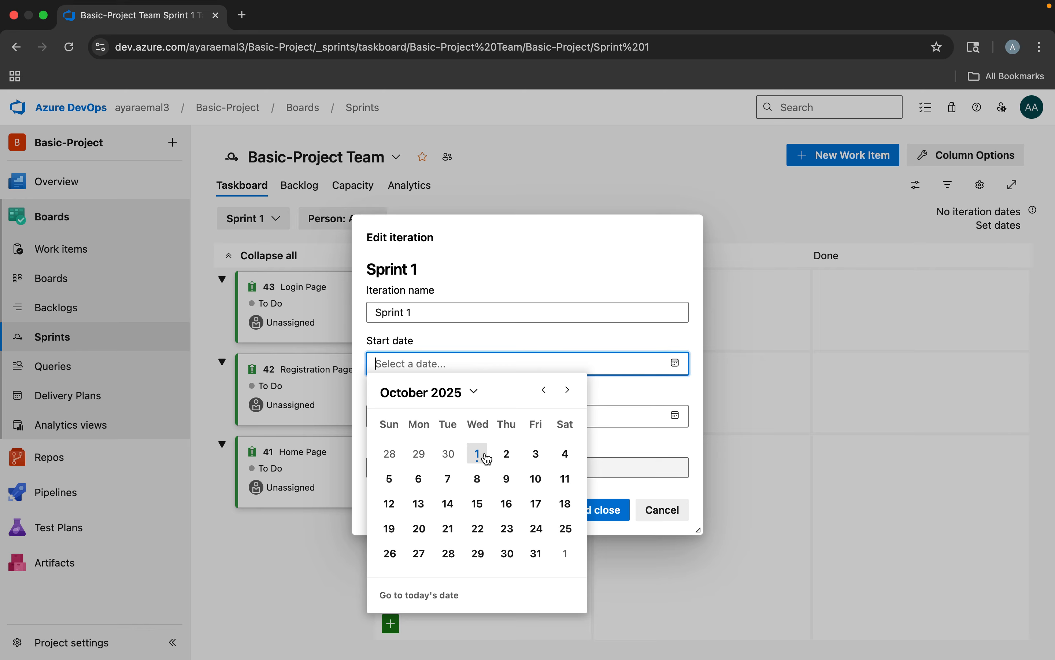
pyautogui.click(478, 454)
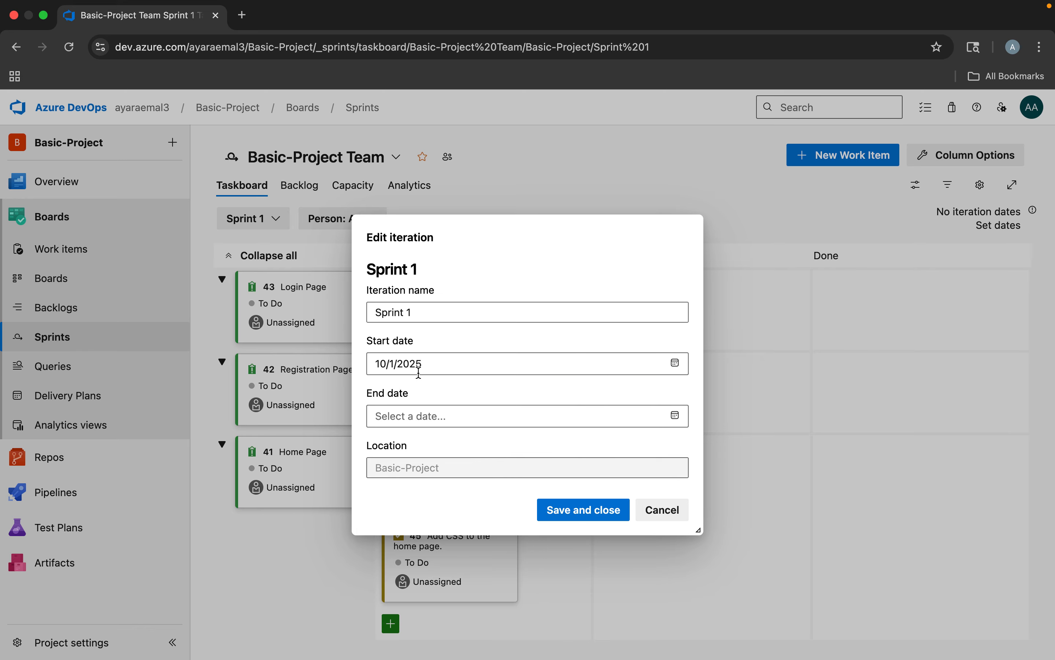
pyautogui.click(675, 414)
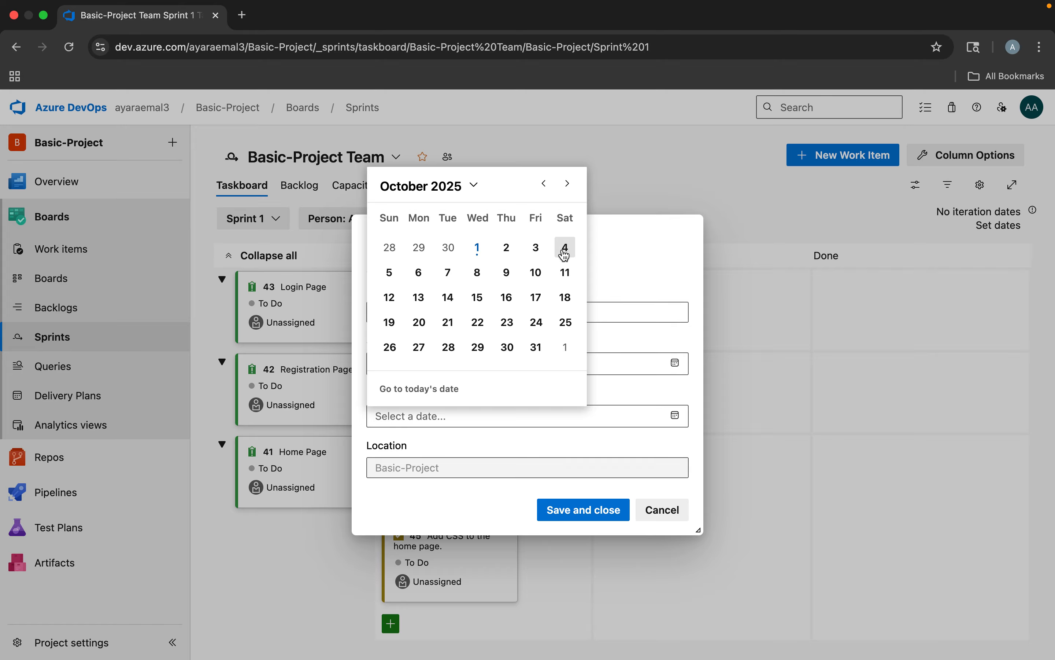
pyautogui.click(537, 249)
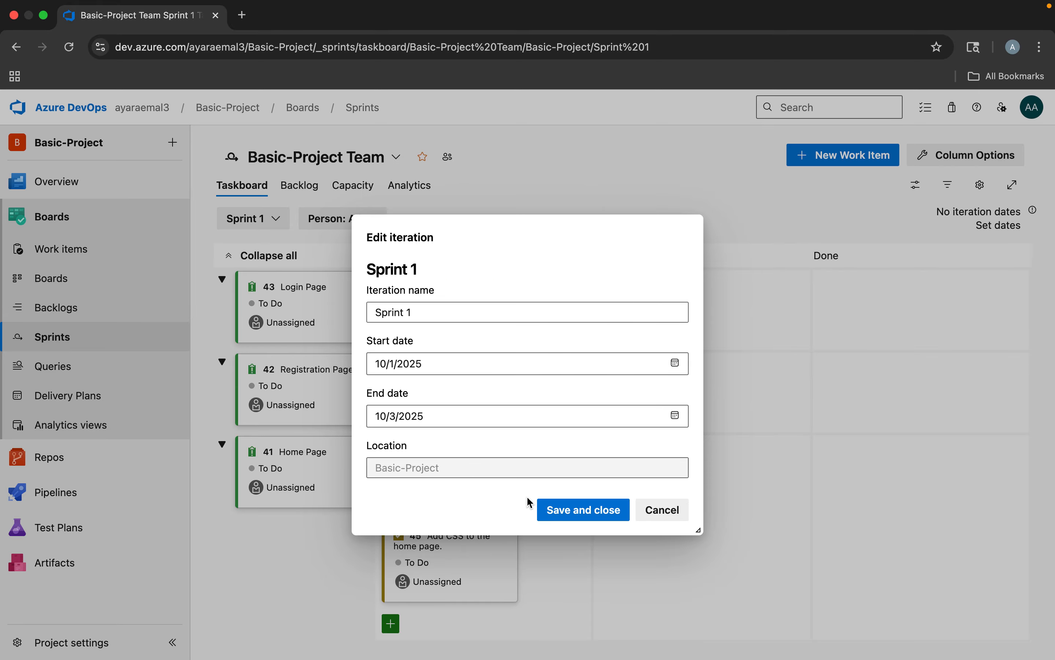
pyautogui.click(585, 509)
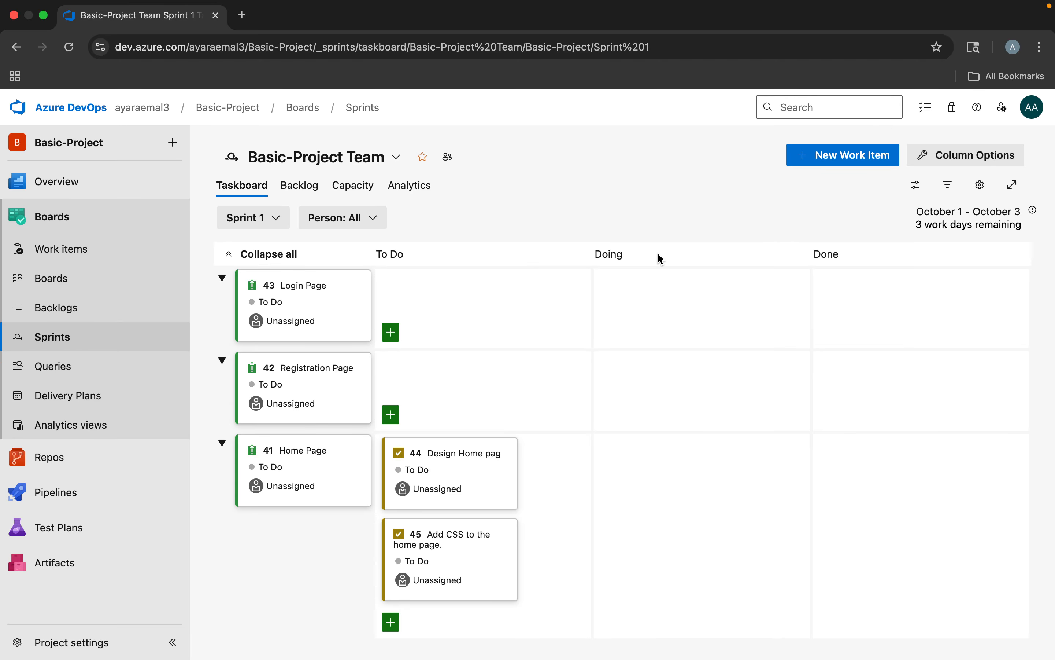
# Create a new sprint from the team backlog named Sprint 2, running from 10/6/2025 to 10/10/2025
pyautogui.click(69, 307)
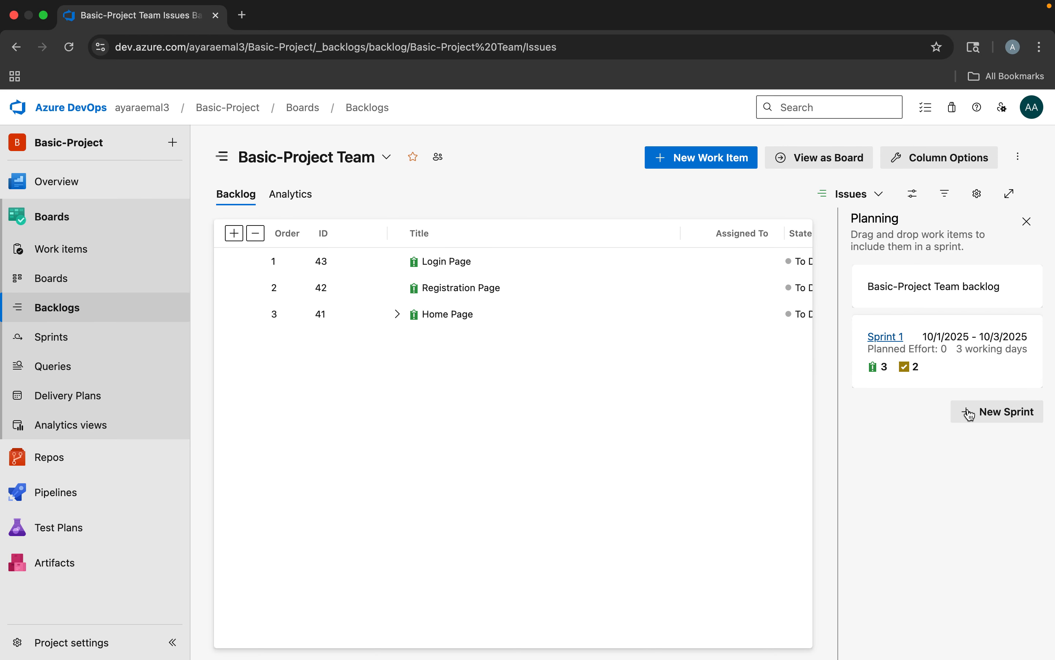
pyautogui.click(999, 413)
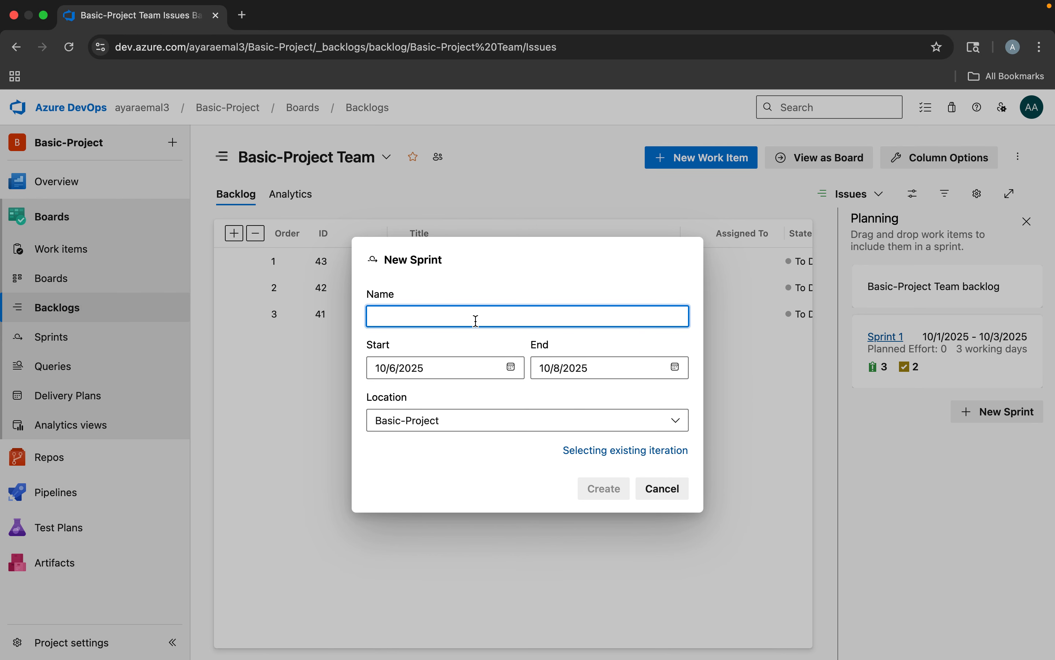
pyautogui.write('Sprint 2')
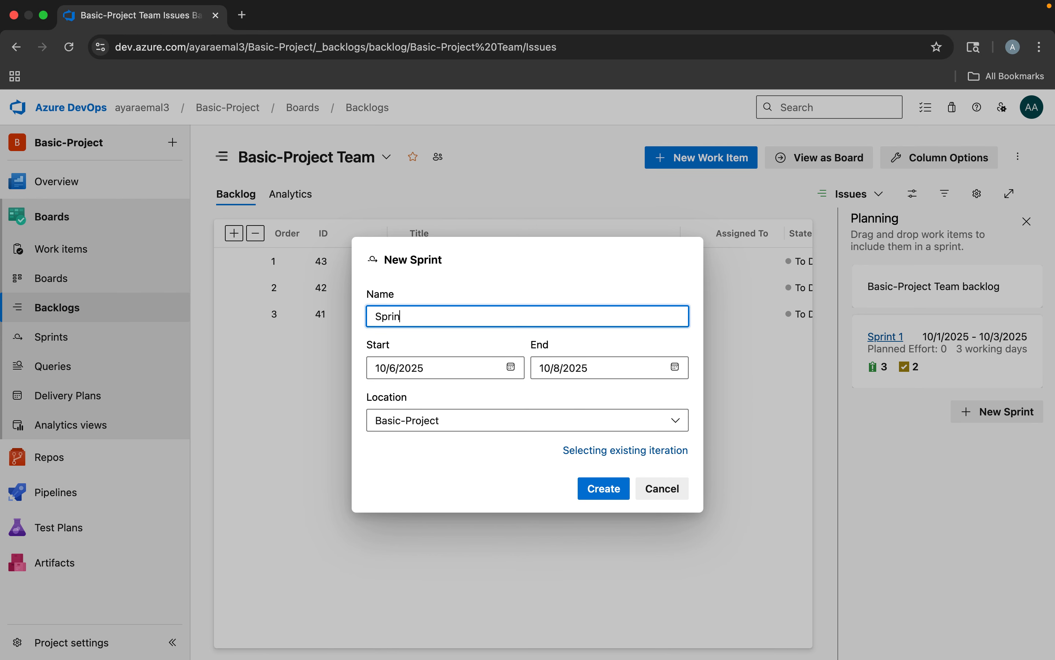
pyautogui.click(511, 368)
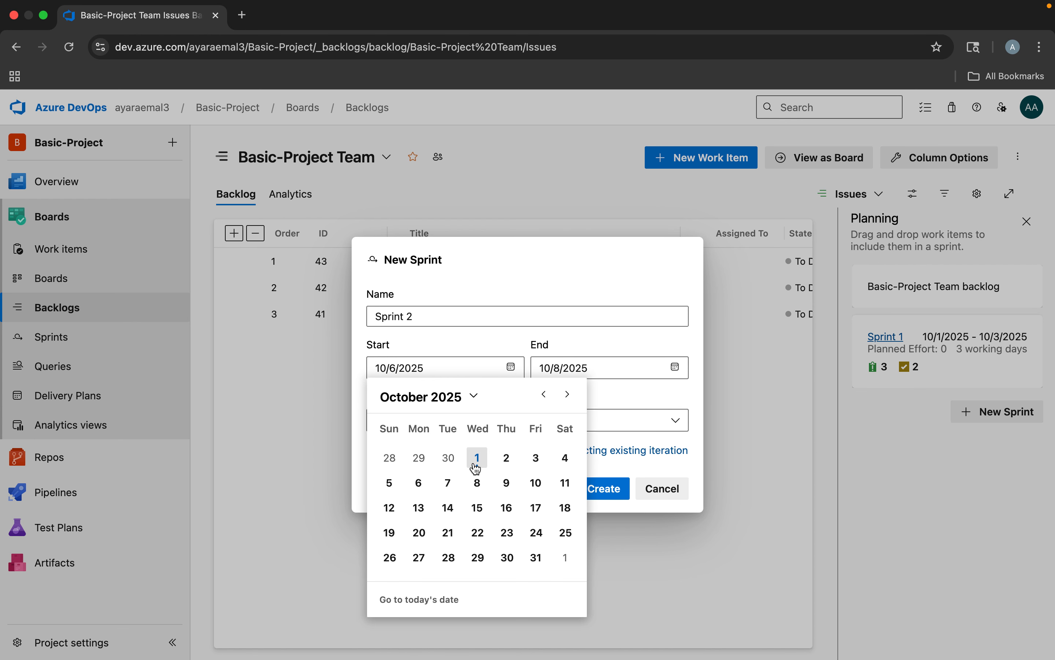
pyautogui.click(420, 483)
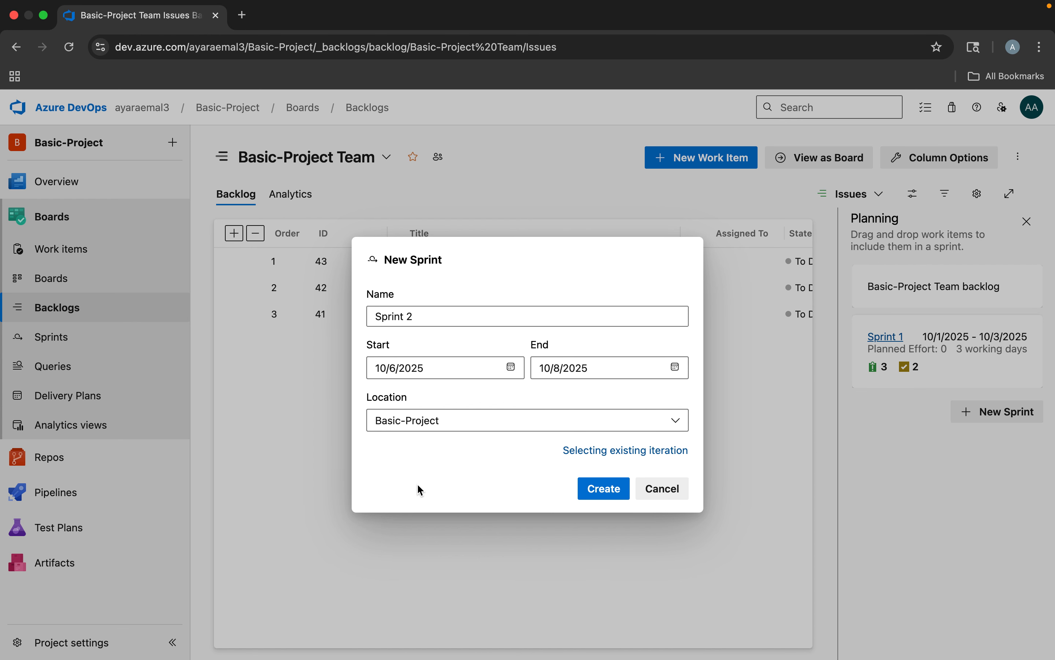
pyautogui.click(674, 370)
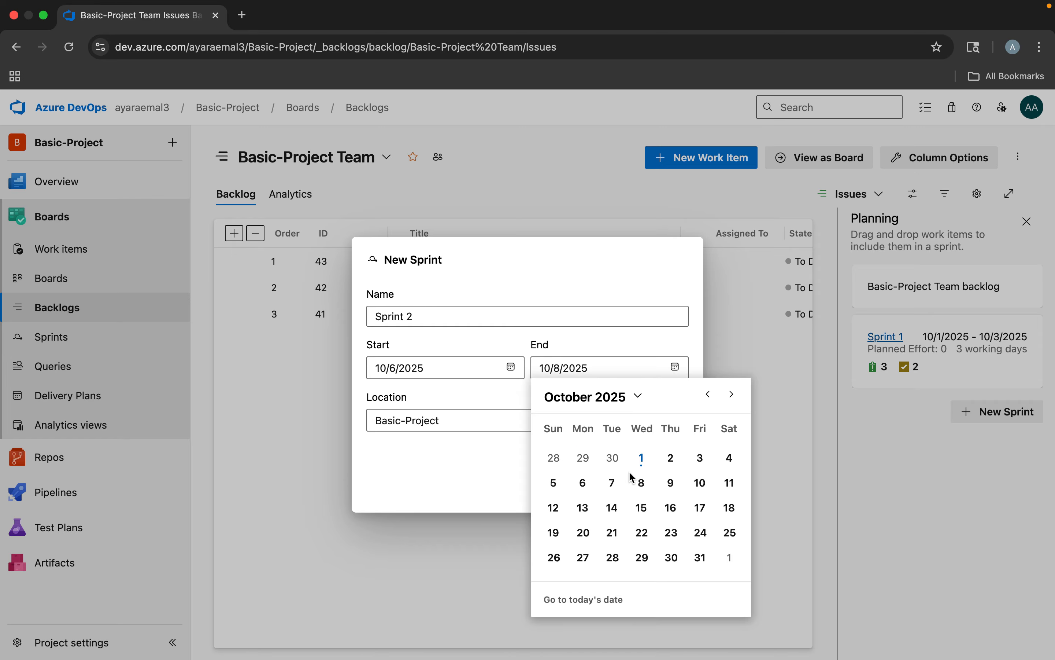
pyautogui.click(700, 483)
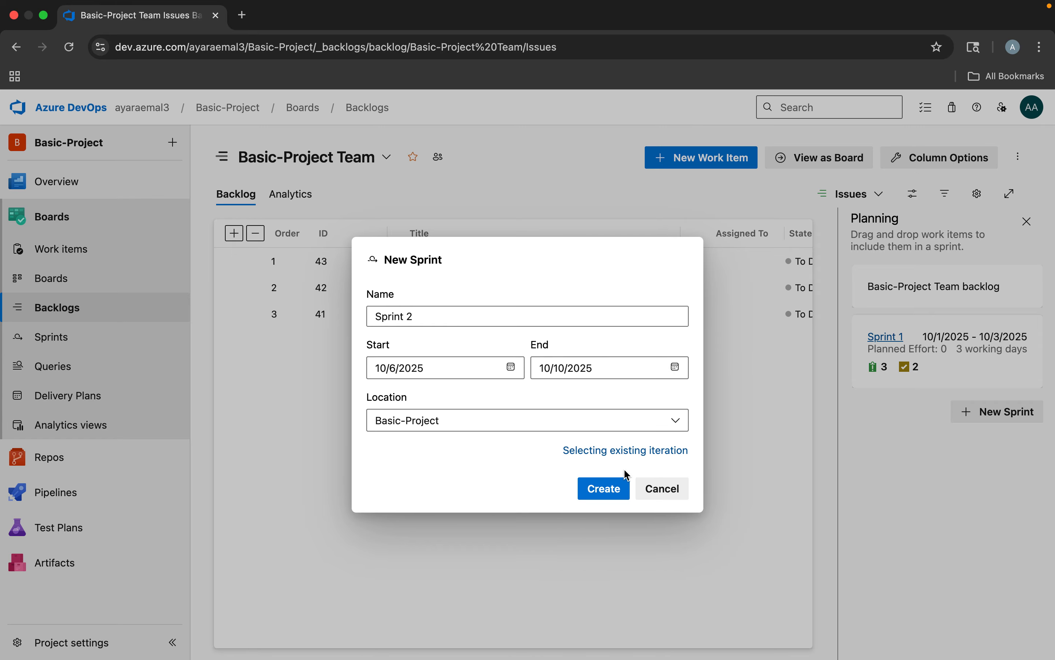
pyautogui.click(617, 488)
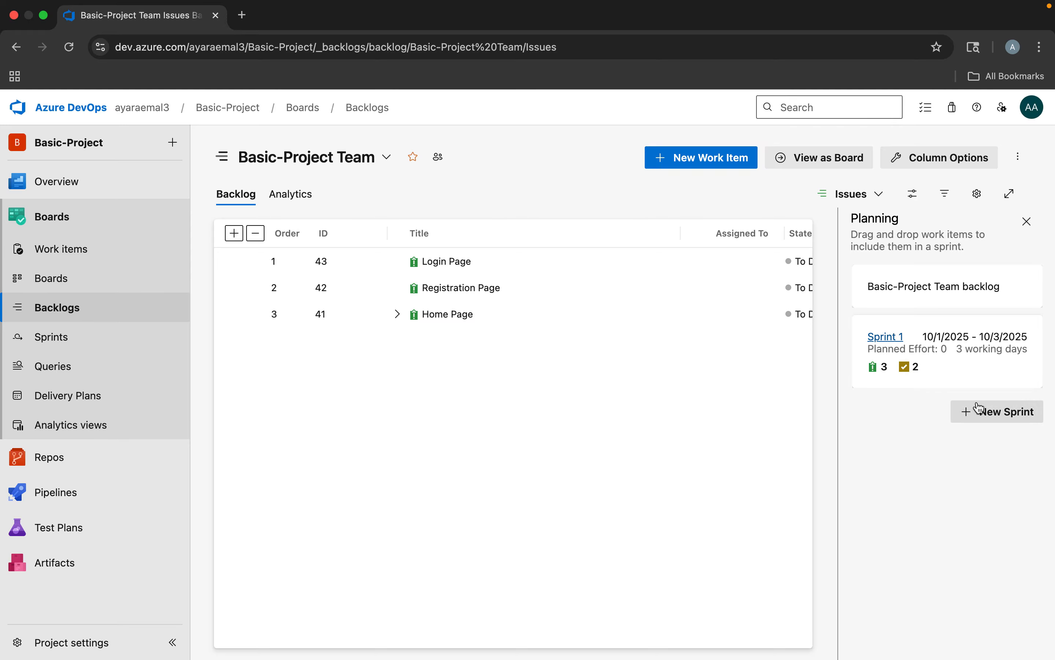
# Create a new sprint from the team backlog named Sprint 3, running from 10/13/2025 to 10/17/2025
pyautogui.click(983, 414)
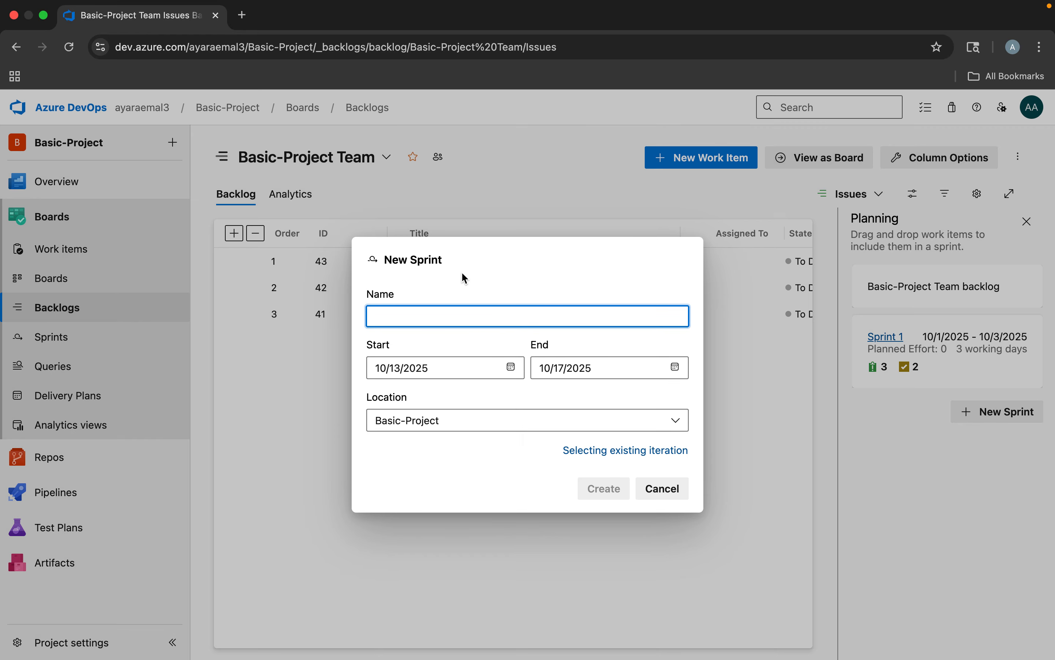
pyautogui.write('Sprint')
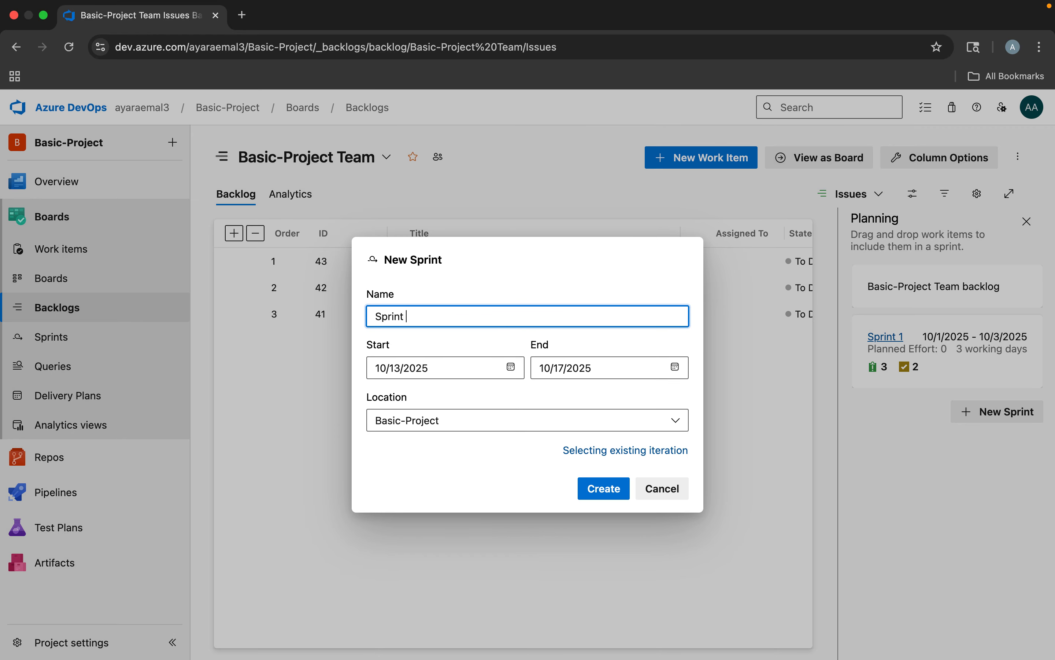
pyautogui.click(511, 367)
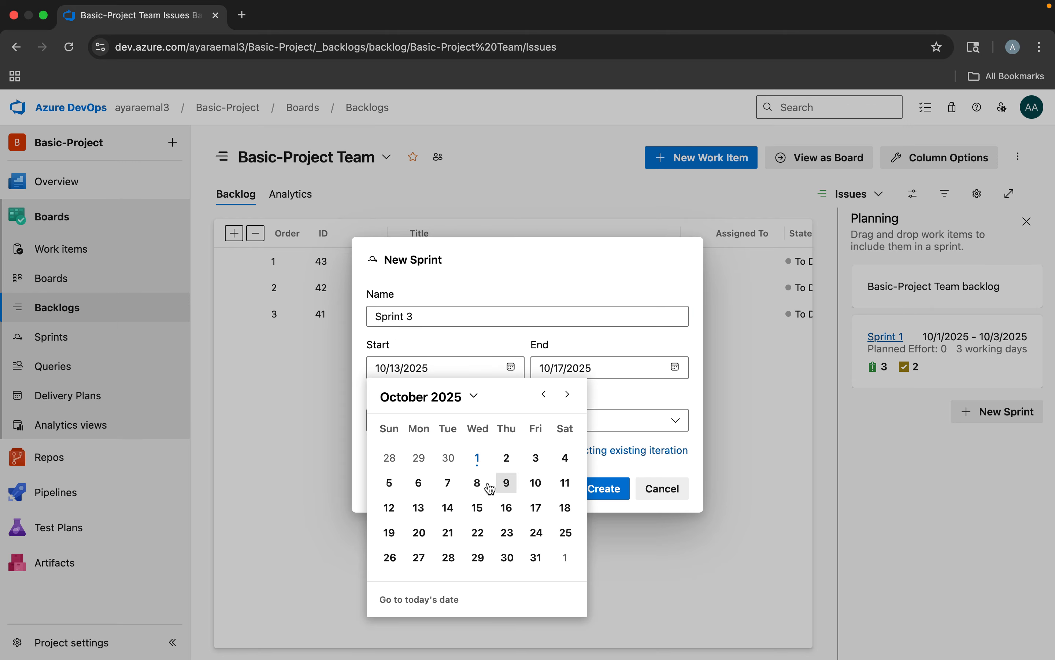
pyautogui.click(419, 508)
pyautogui.click(676, 367)
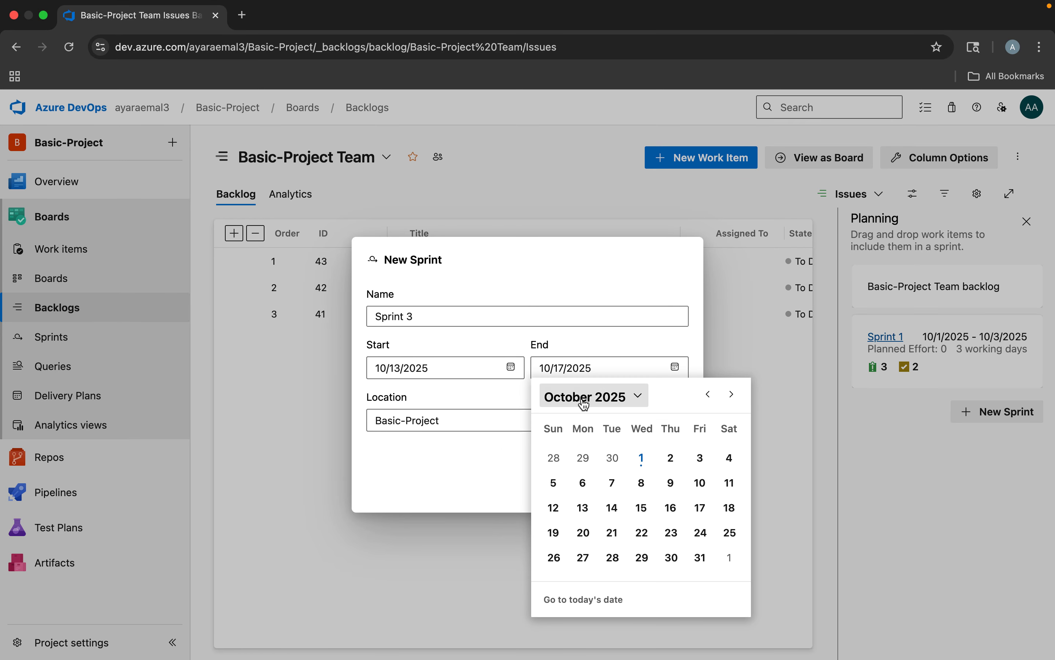
pyautogui.click(700, 508)
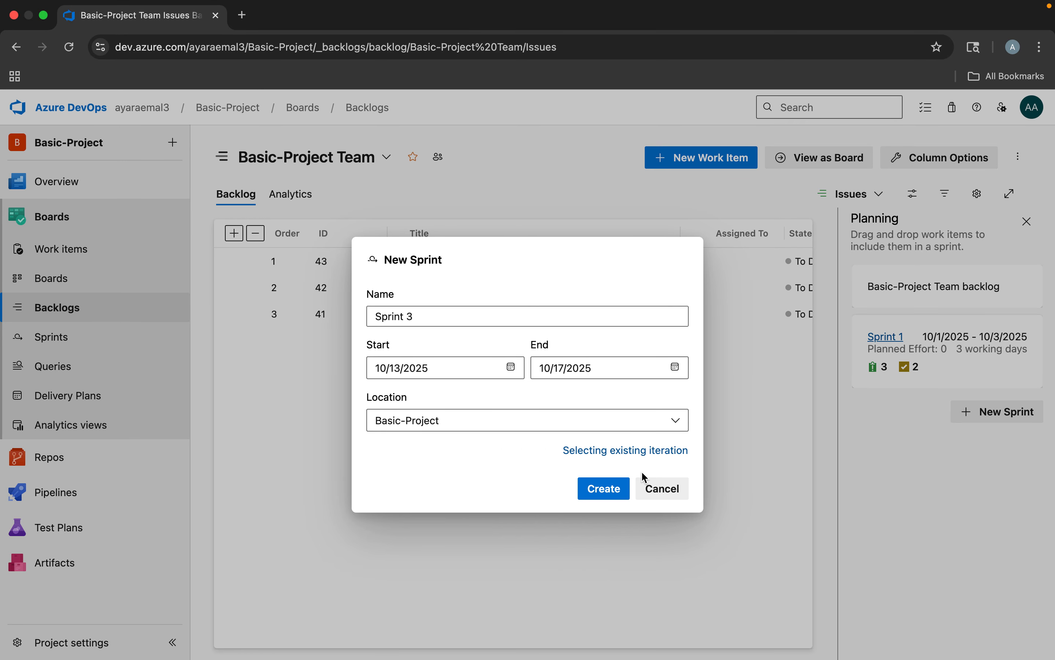
pyautogui.click(606, 489)
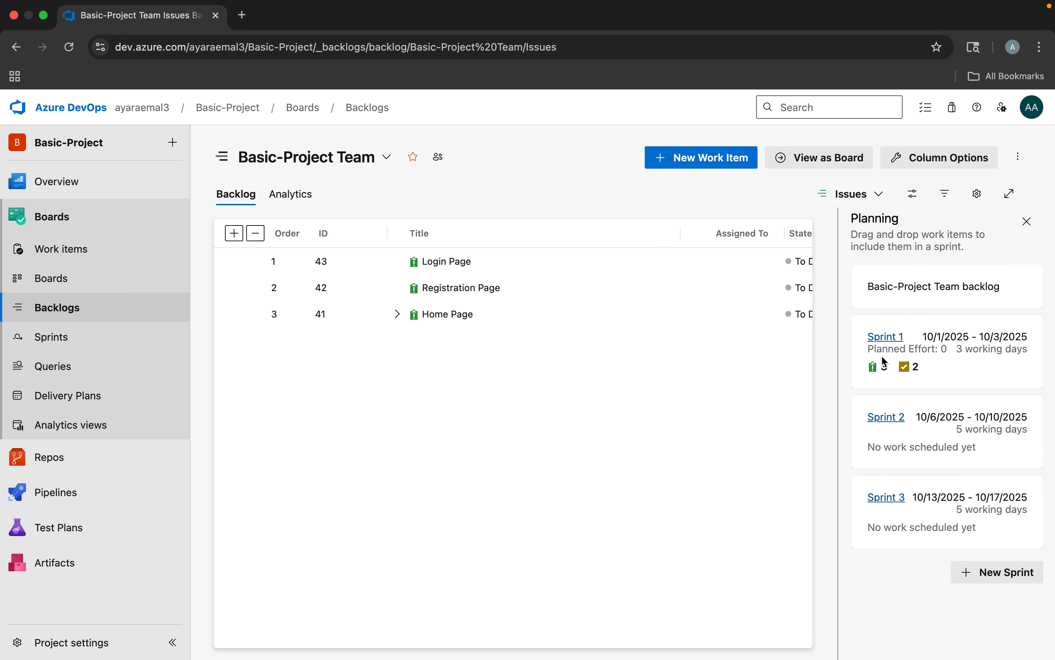
# Go to the Sprint 1 taskboard and check its iteration name and dates without changing them
pyautogui.click(66, 341)
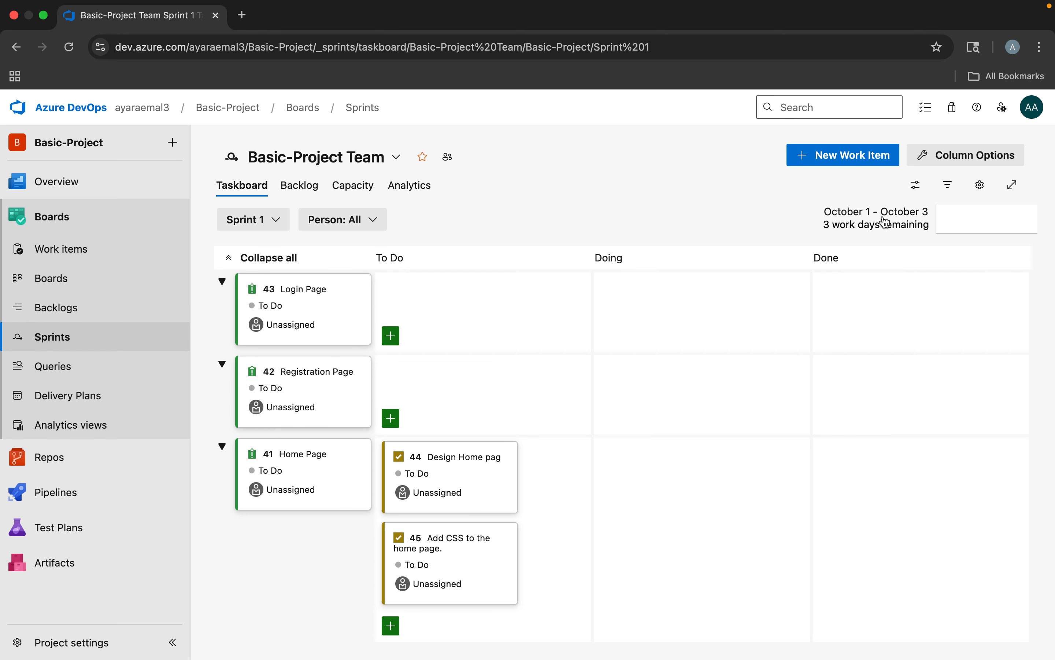
pyautogui.click(861, 220)
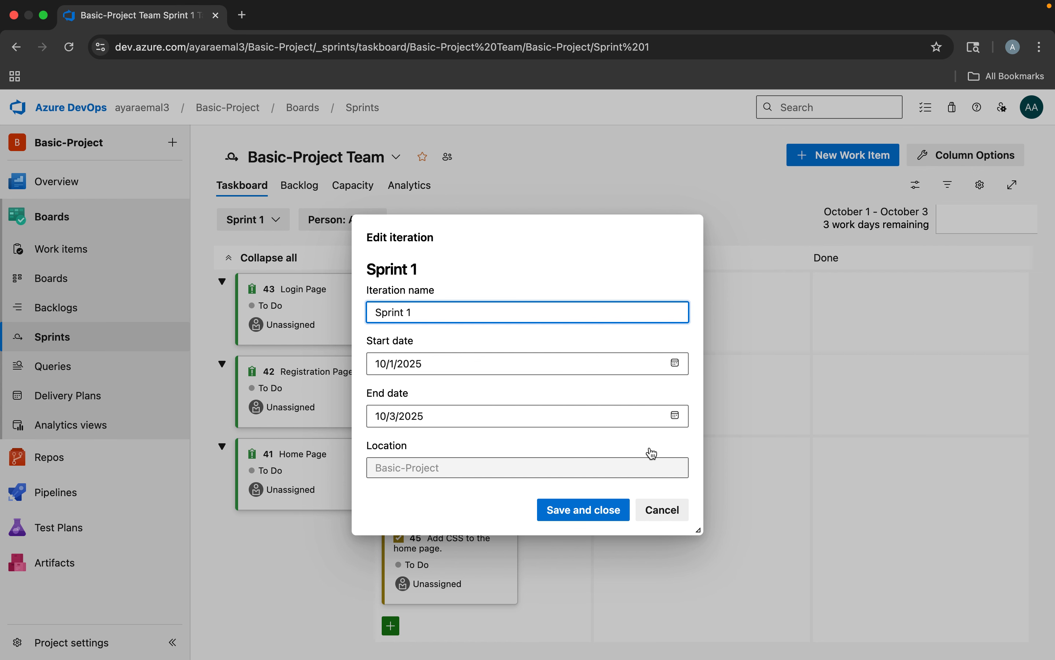
pyautogui.click(661, 512)
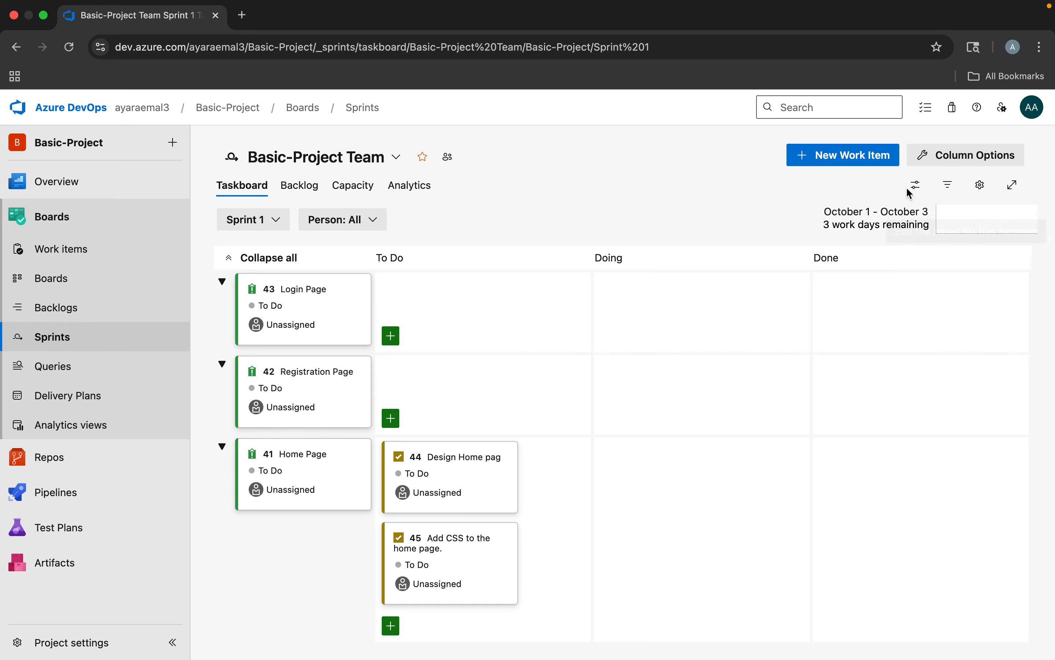
# Compare the taskboard grouped by Assigned To and by Parents, and view its Work details and Planning side panes
pyautogui.click(916, 185)
pyautogui.click(917, 187)
pyautogui.click(917, 187)
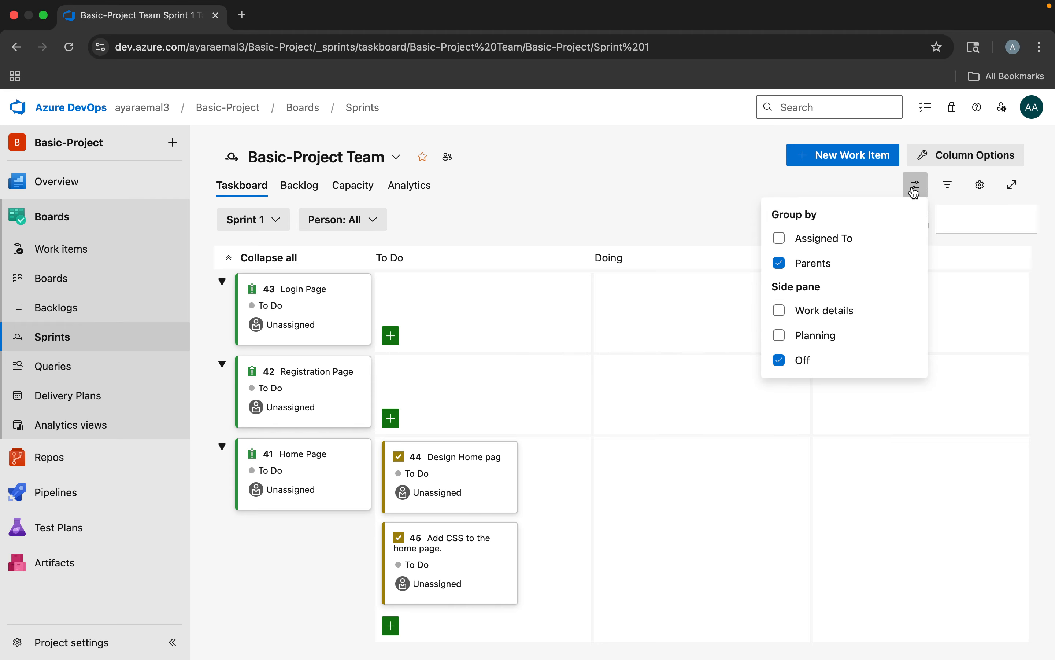
pyautogui.click(780, 239)
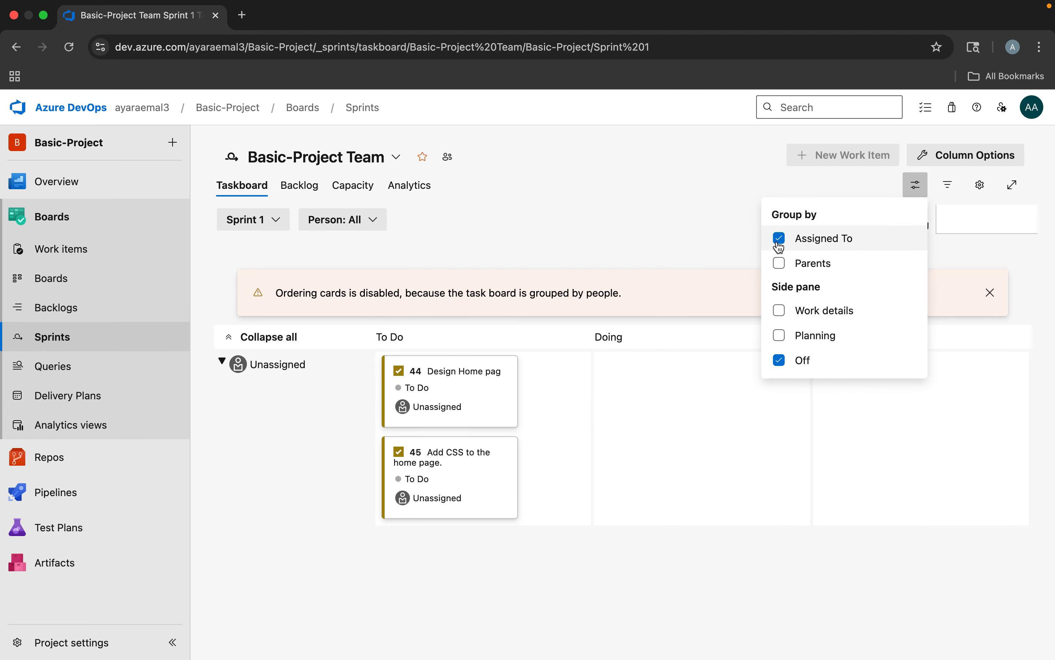
pyautogui.click(780, 264)
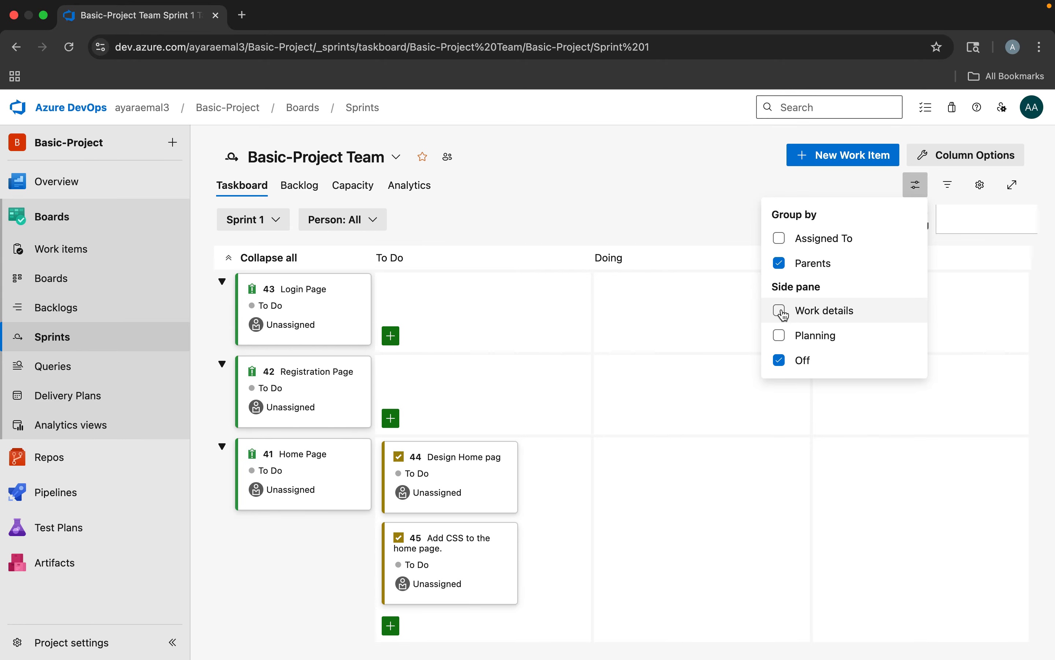
pyautogui.click(779, 310)
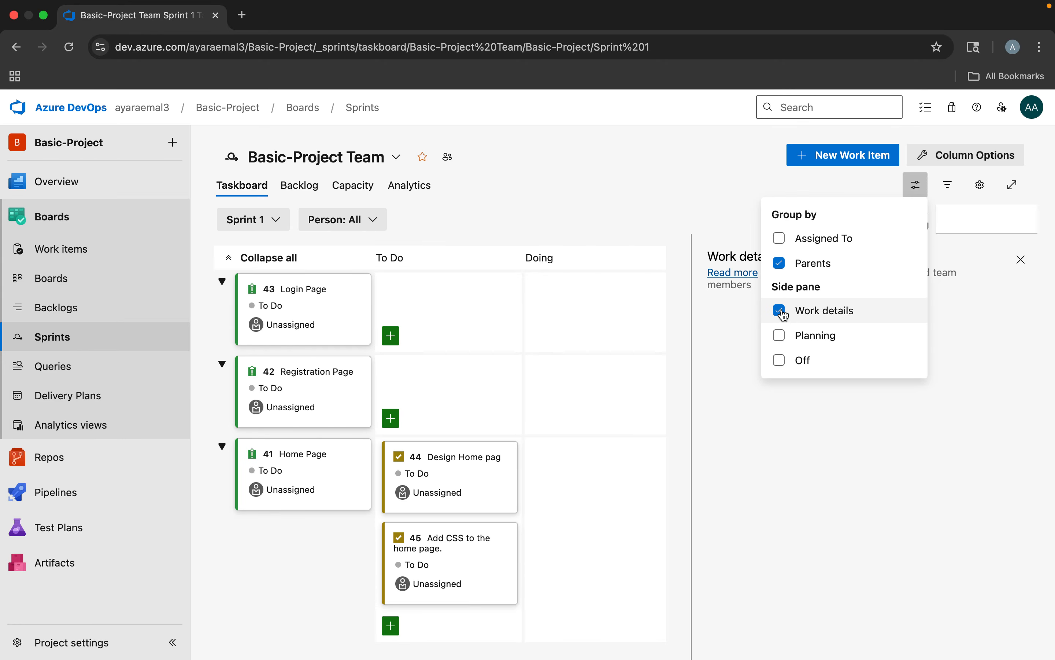
pyautogui.click(782, 340)
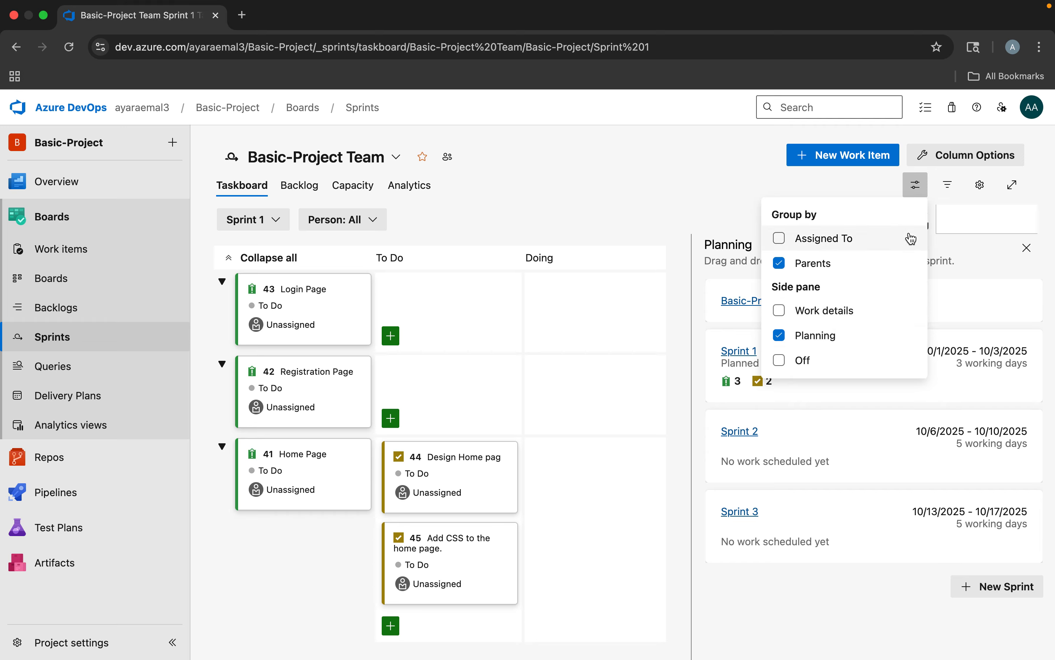
pyautogui.click(965, 256)
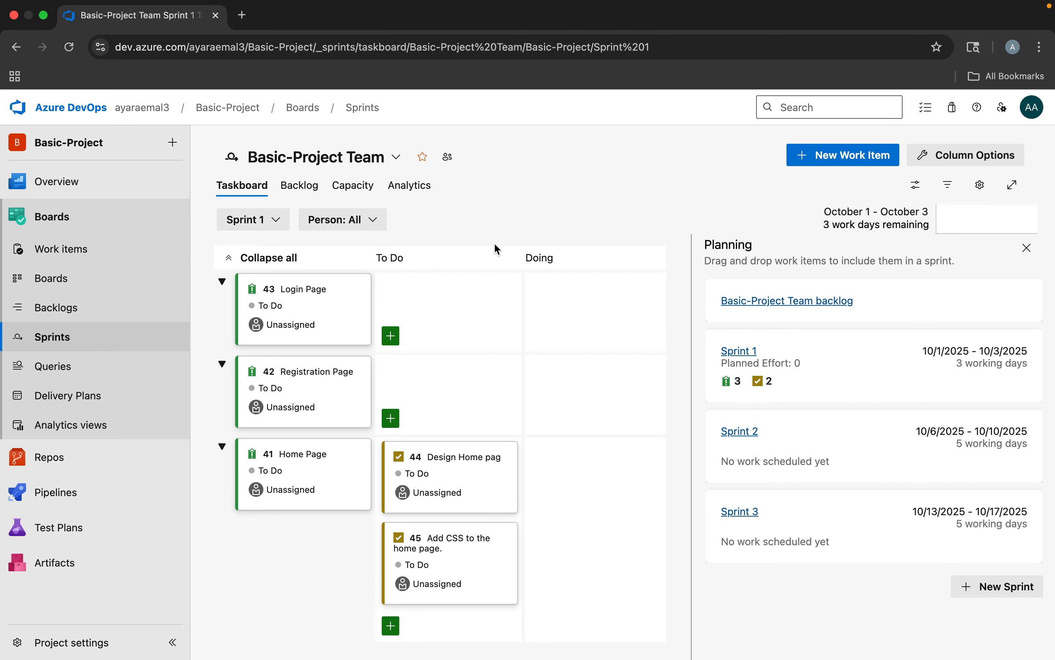
# In the Sprint 1 capacity settings, give the listed team member the Deployment activity with a capacity of 4 per day
pyautogui.click(358, 189)
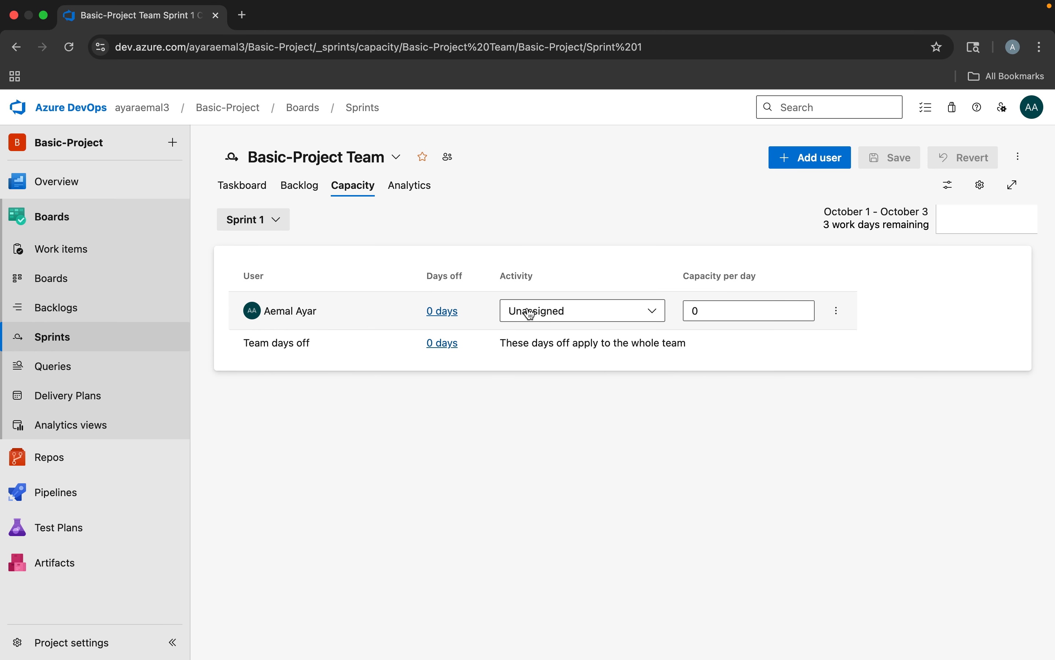
pyautogui.click(543, 312)
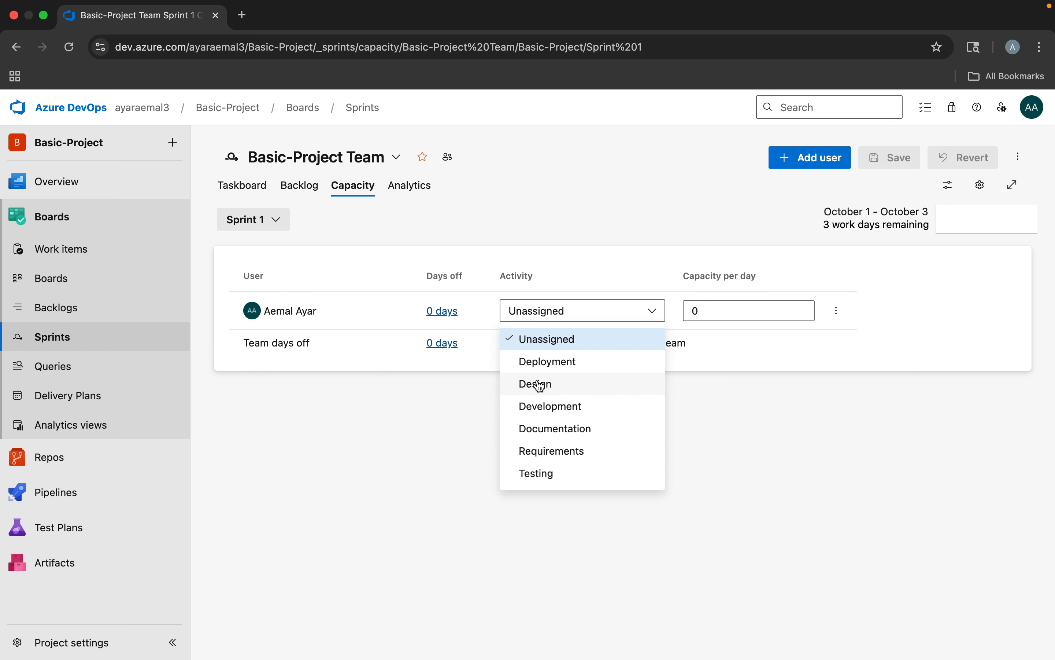
pyautogui.click(552, 364)
pyautogui.doubleClick(683, 313)
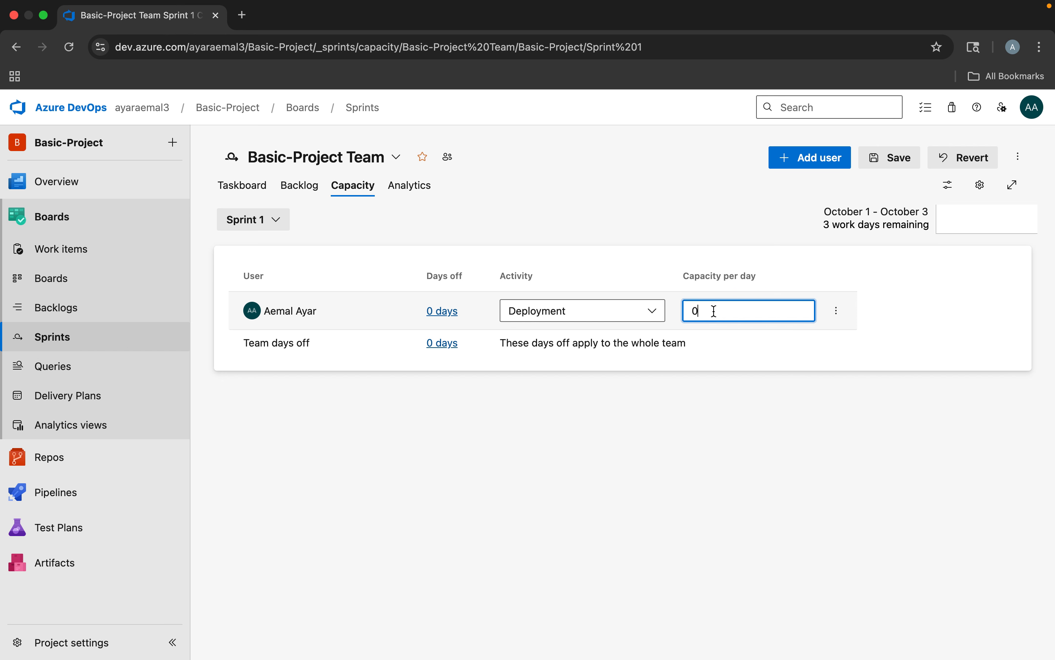
pyautogui.write('4')
pyautogui.click(713, 275)
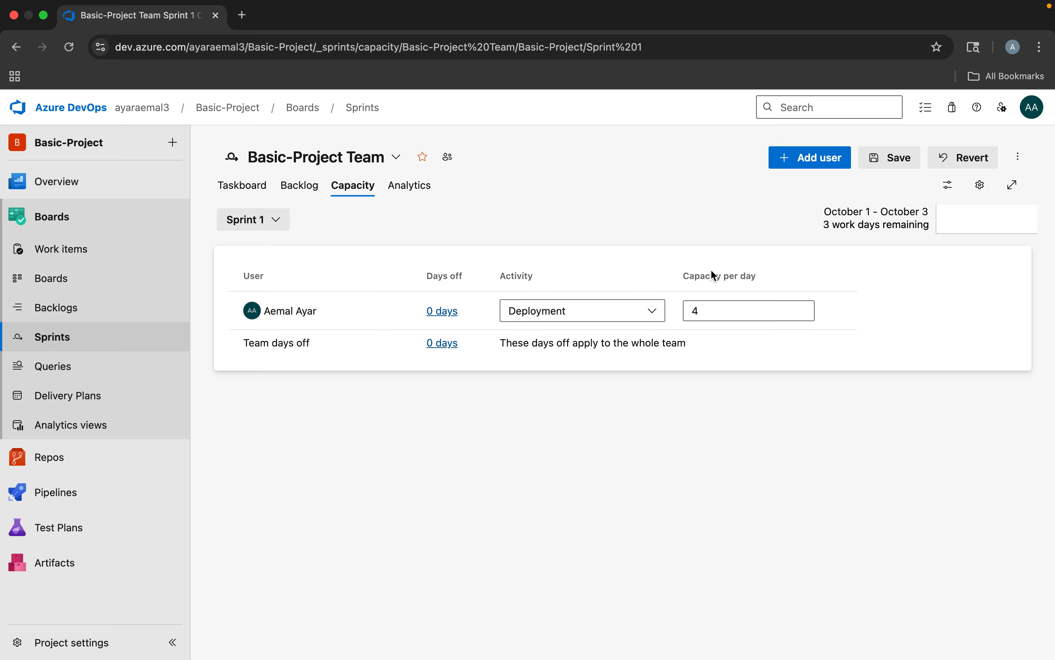
# Add the second team member's account to the Sprint 1 capacity plan
pyautogui.click(810, 163)
pyautogui.click(438, 369)
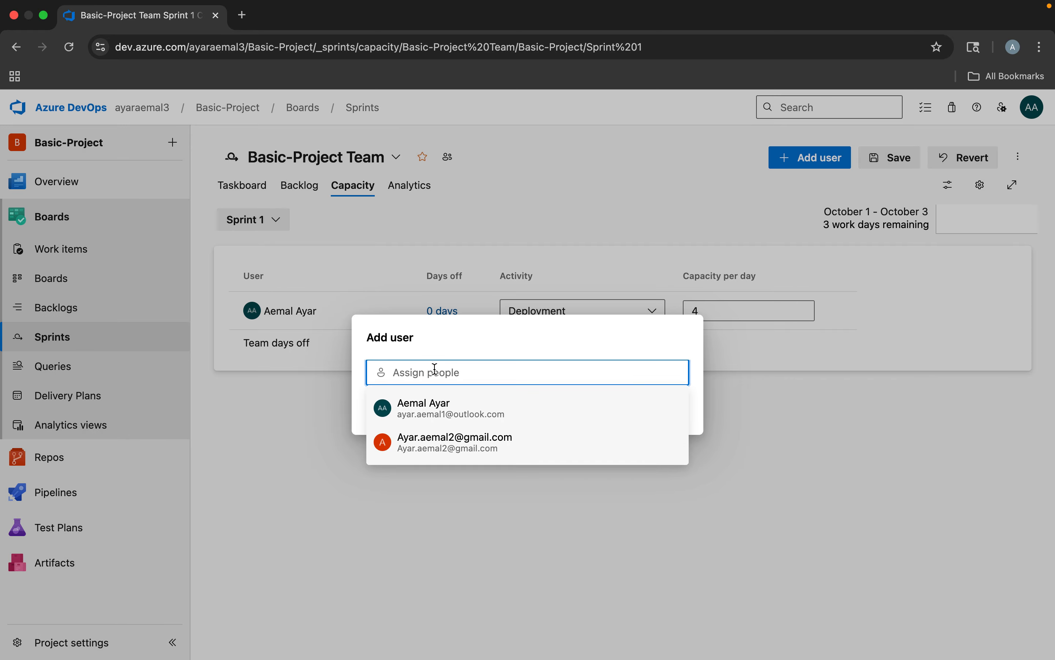
pyautogui.write('ayar')
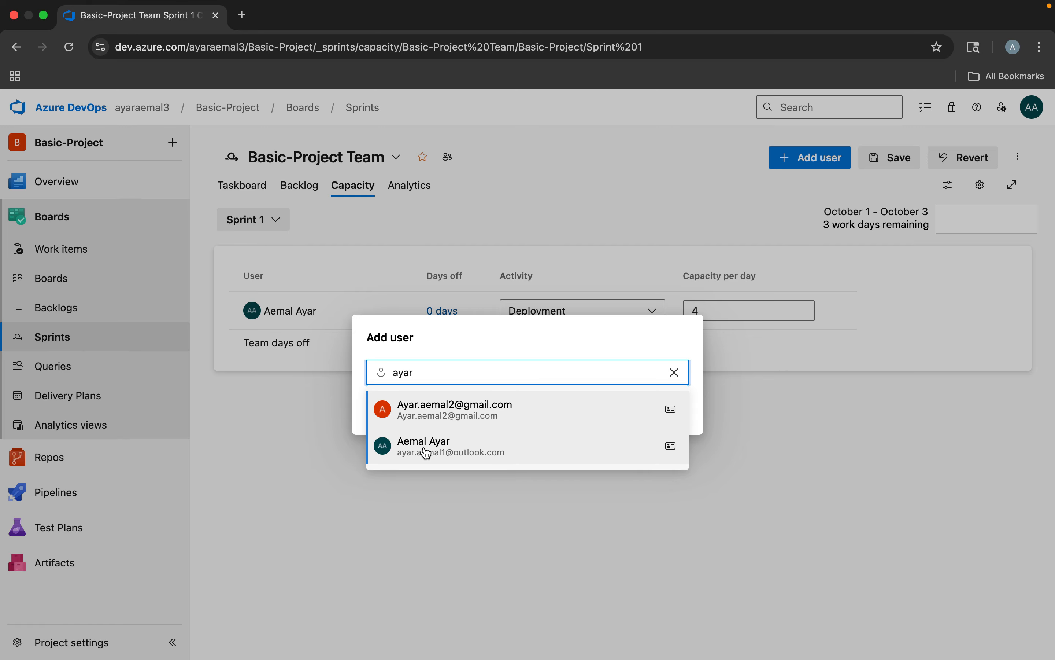
pyautogui.click(450, 414)
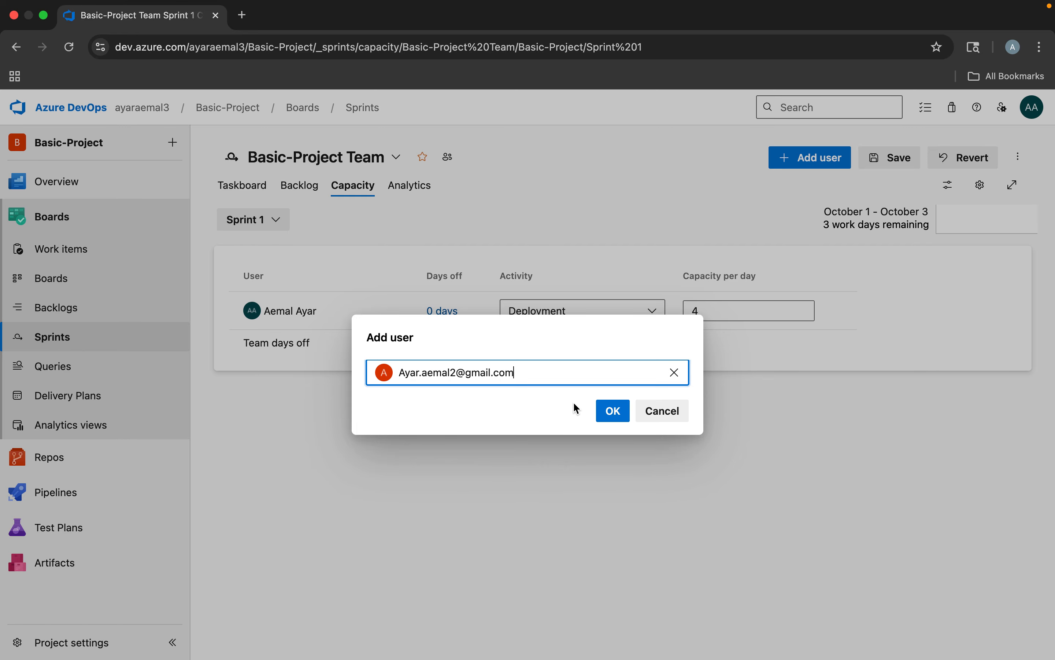
pyautogui.click(613, 411)
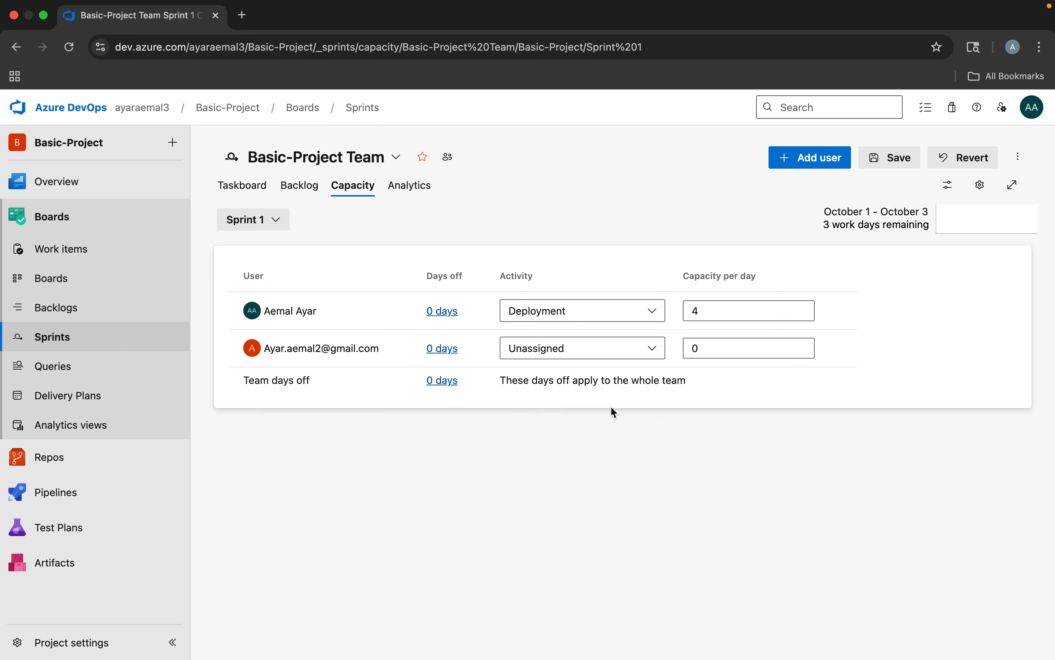
# Give the added team member the Design activity with a capacity of 5 per day, and save the capacity plan
pyautogui.click(540, 348)
pyautogui.click(539, 422)
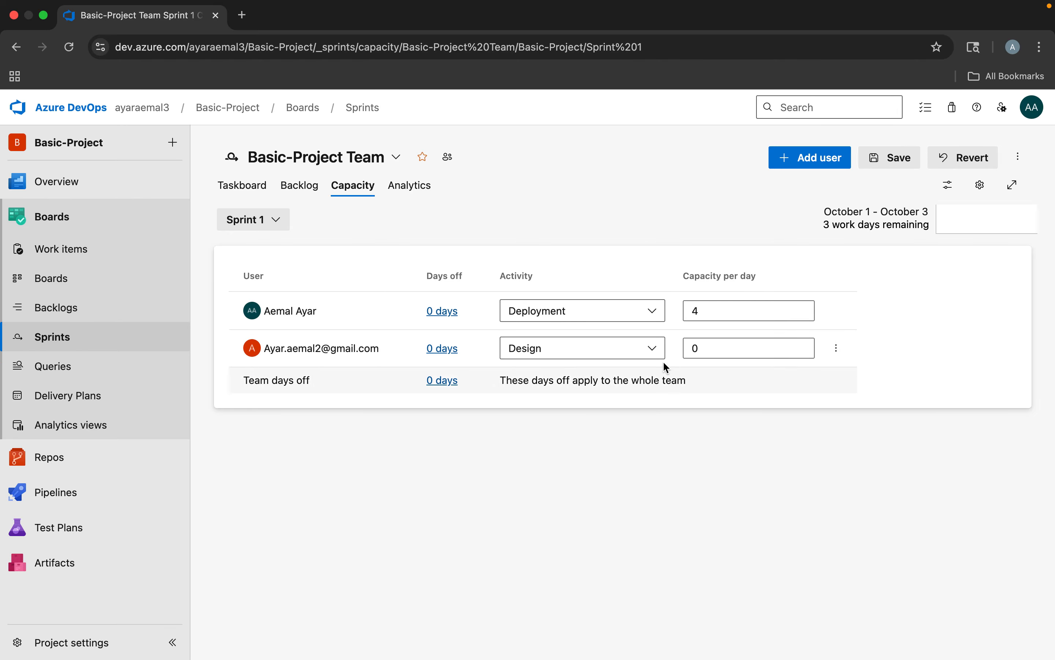
pyautogui.click(684, 349)
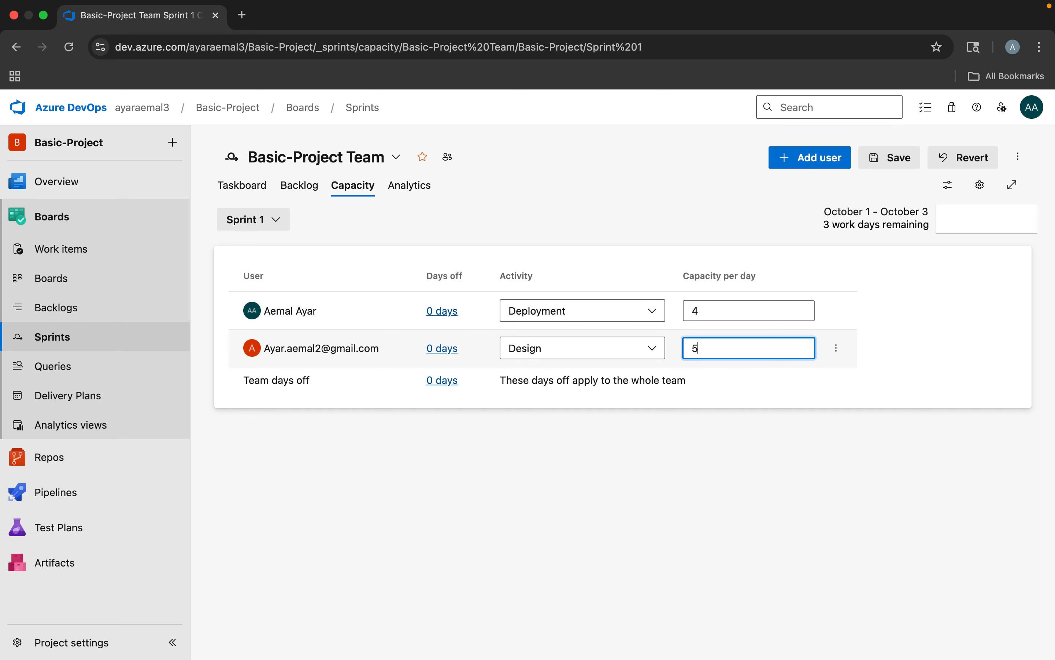
pyautogui.click(892, 164)
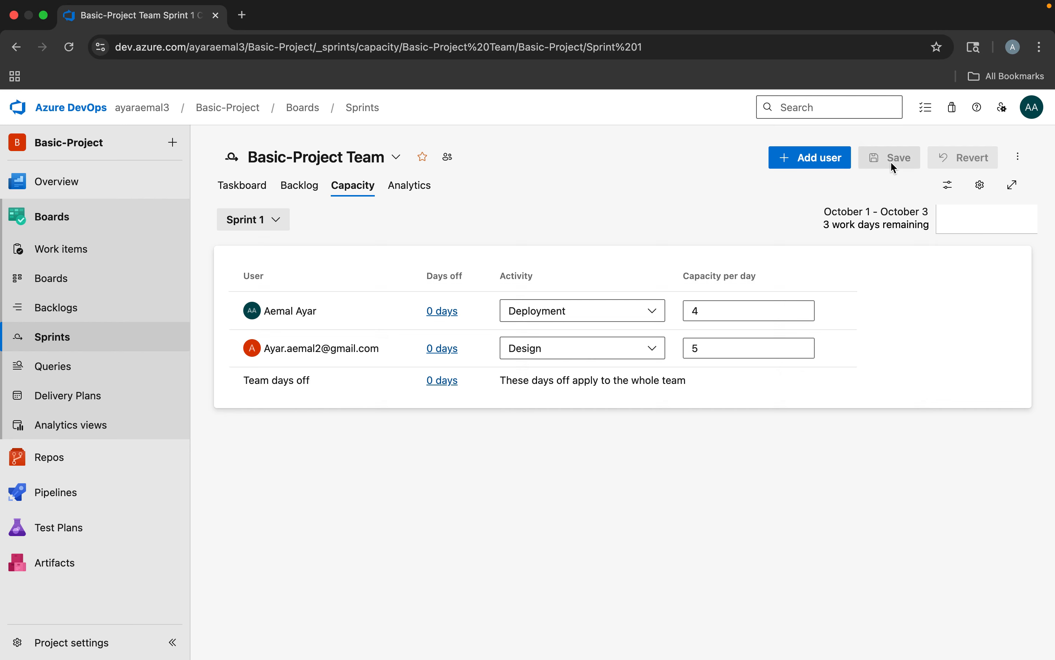
# Return to the Sprint 1 taskboard and show the Planning side pane with the team's sprints
pyautogui.click(254, 188)
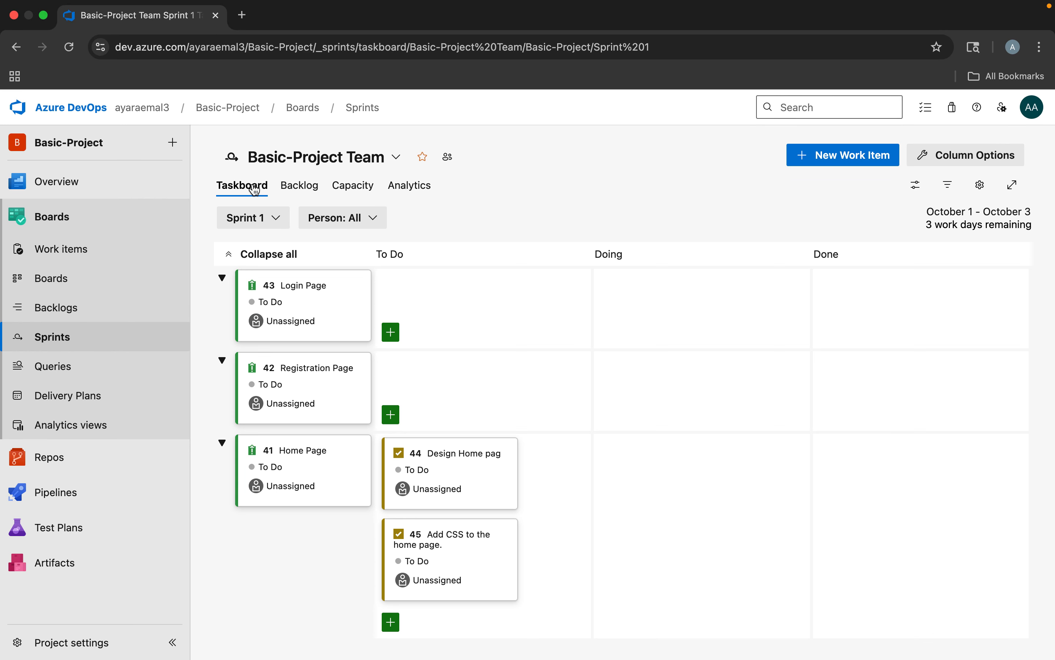
pyautogui.click(921, 192)
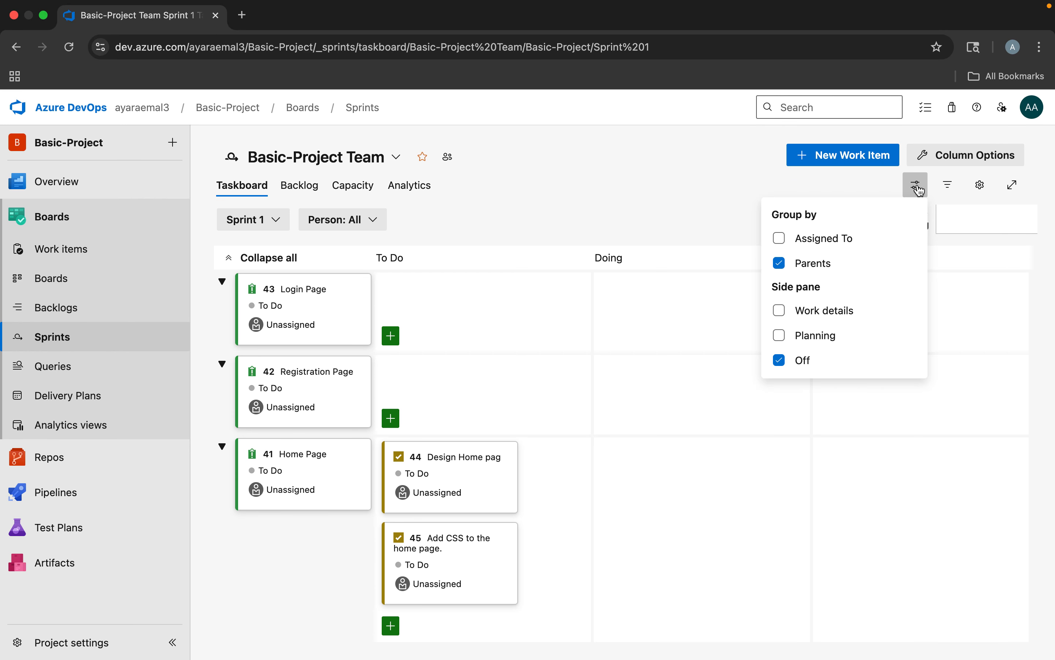
pyautogui.click(780, 335)
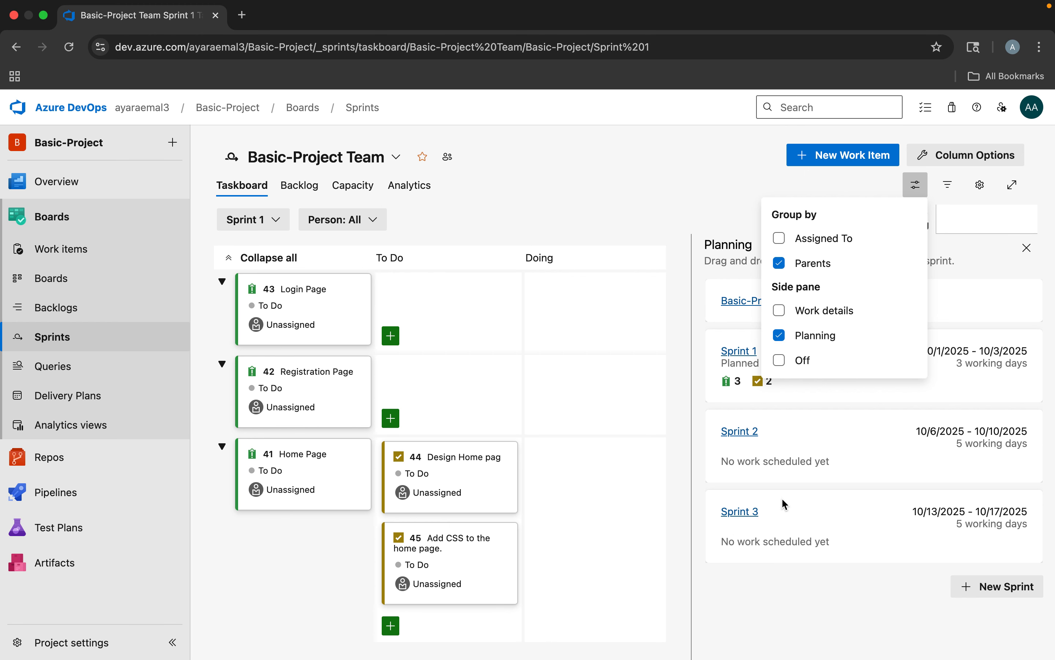
pyautogui.click(778, 584)
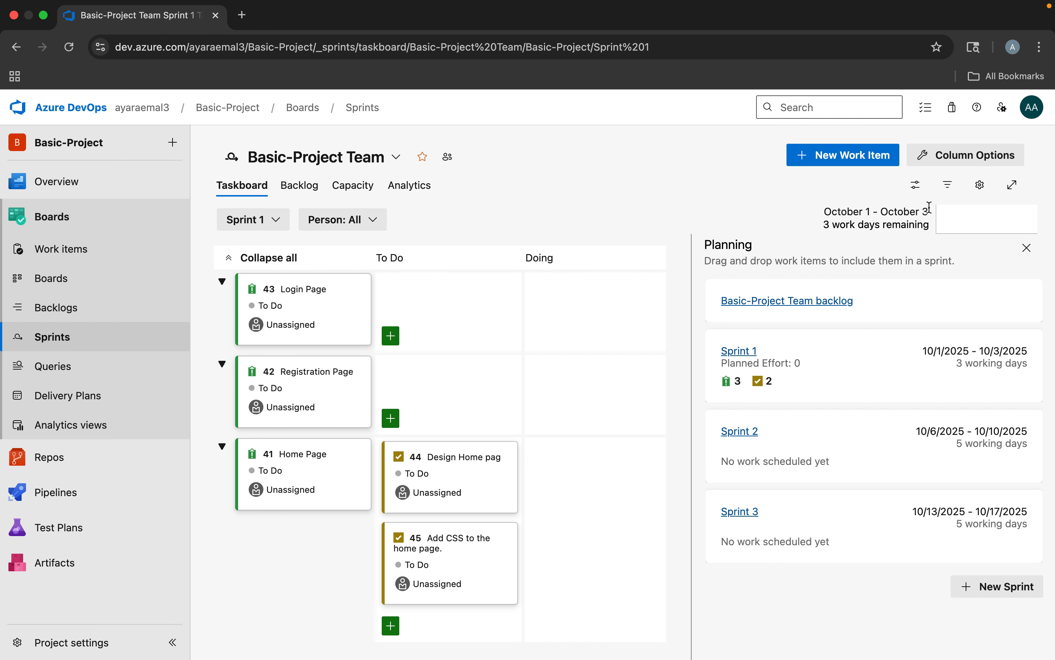
# Switch the side pane to Work details and review the work for the team, by activity and by assignee
pyautogui.click(915, 185)
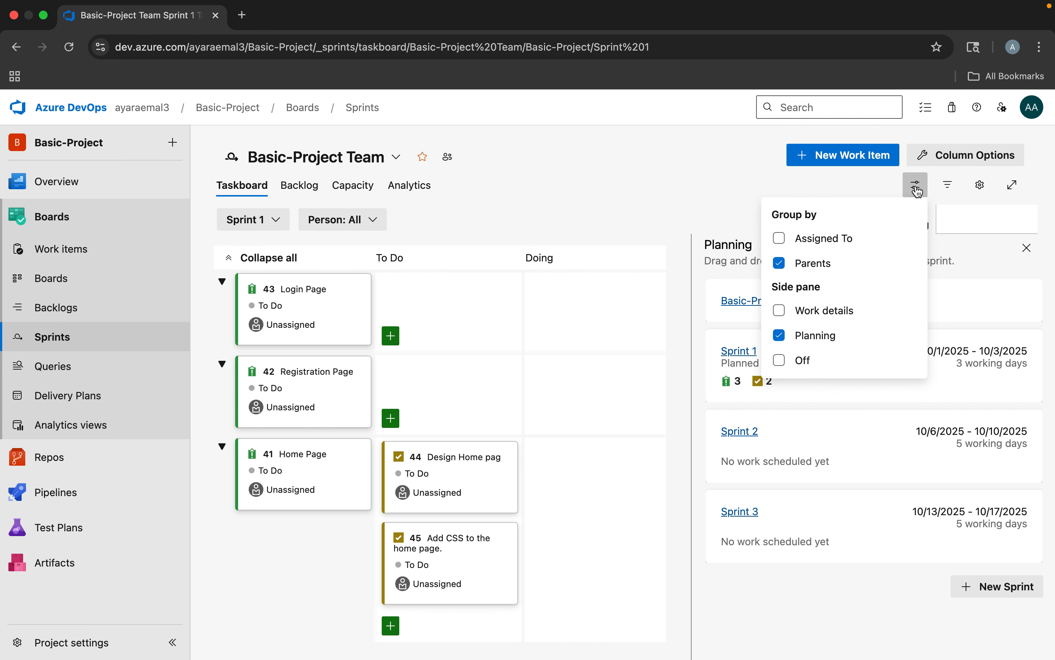
pyautogui.click(781, 312)
pyautogui.scroll(-1, 777, 507)
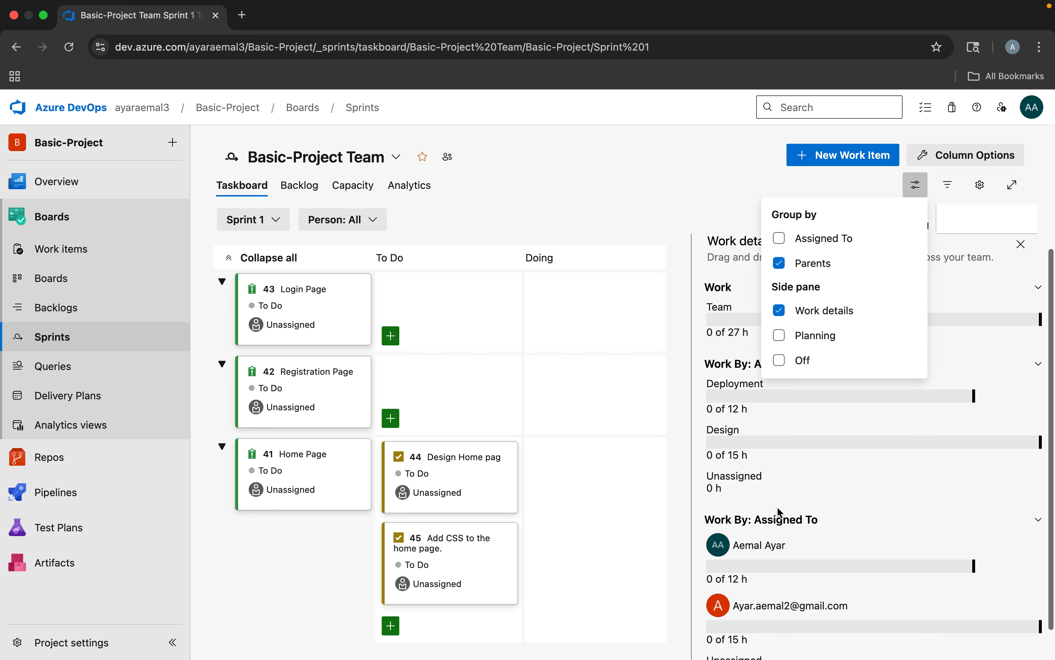
pyautogui.click(777, 507)
pyautogui.scroll(-2, 805, 388)
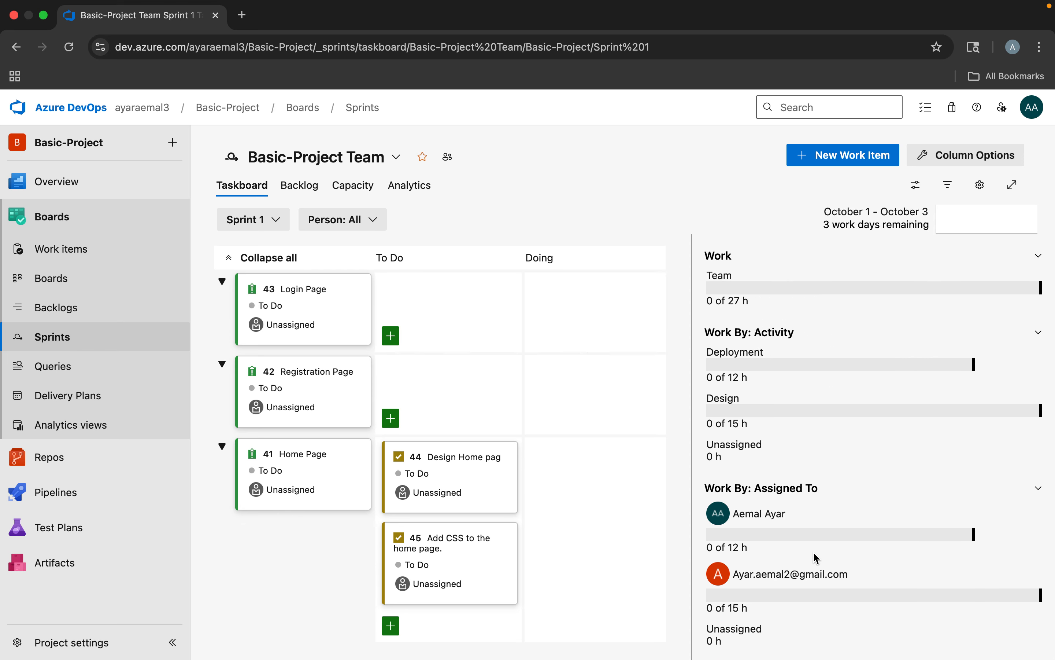
pyautogui.scroll(3, 813, 551)
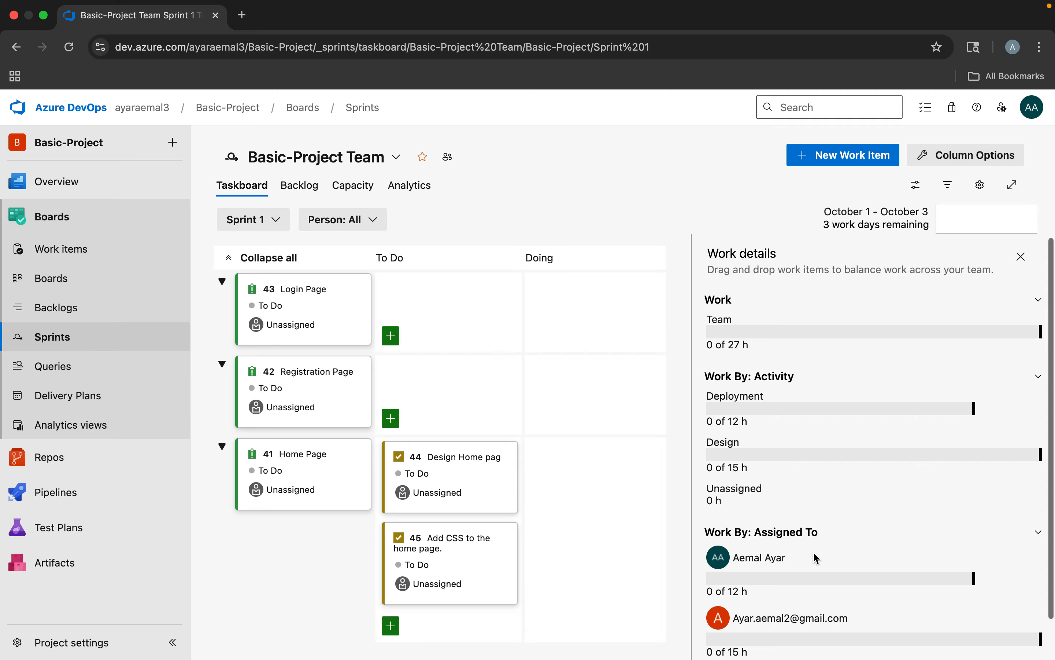
pyautogui.scroll(-3, 813, 551)
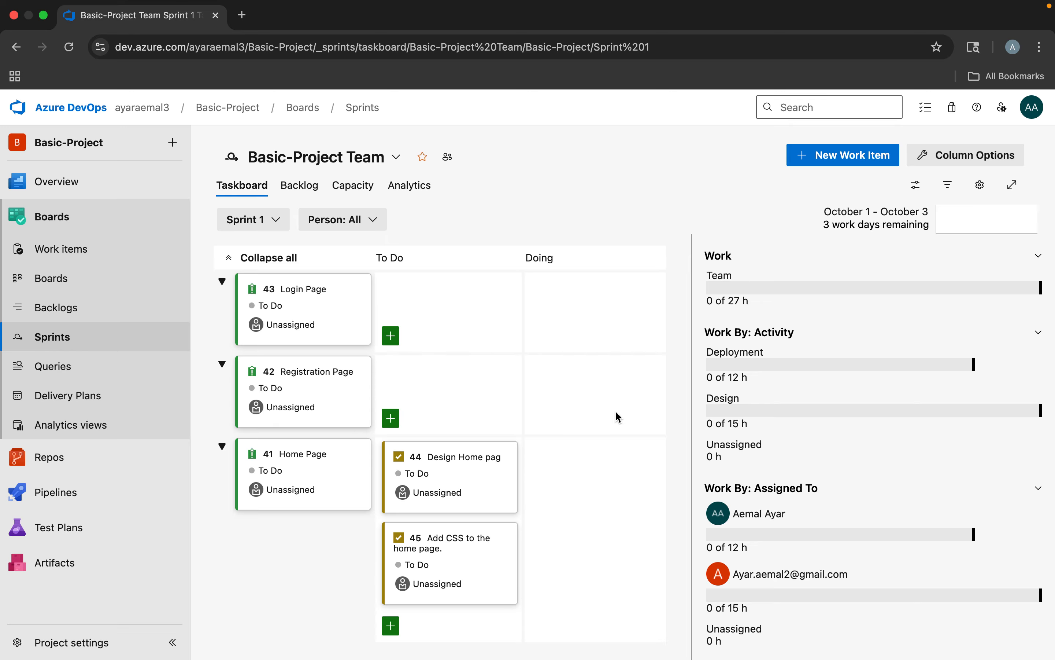
# Show the Planning side pane on the Sprint 1 taskboard and move the Login Page issue to Sprint 2
pyautogui.click(916, 185)
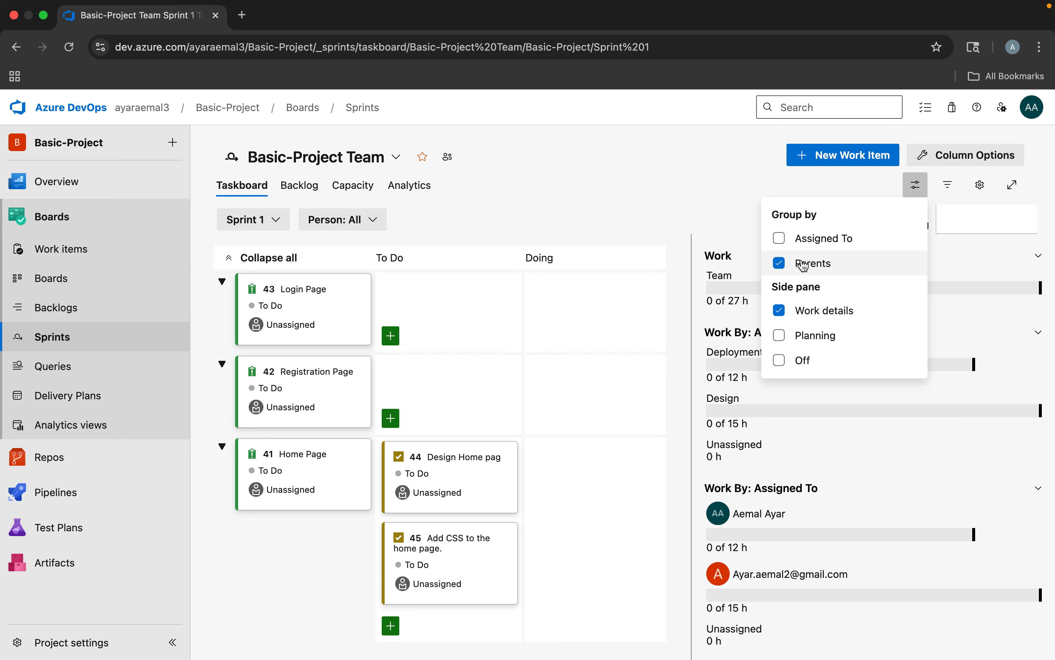
pyautogui.click(779, 335)
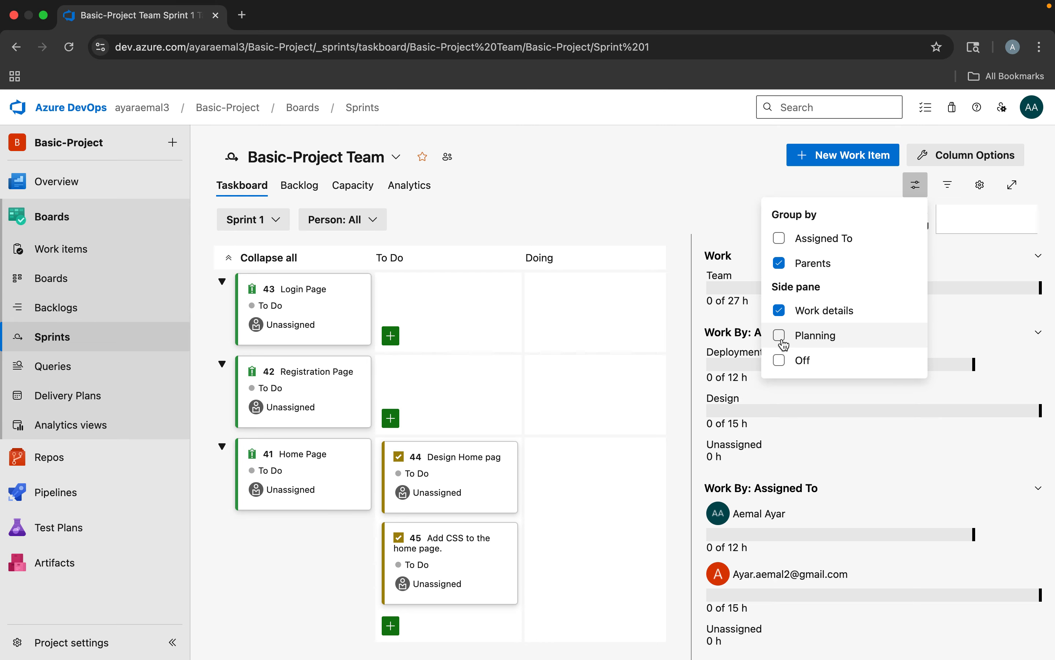
pyautogui.click(657, 434)
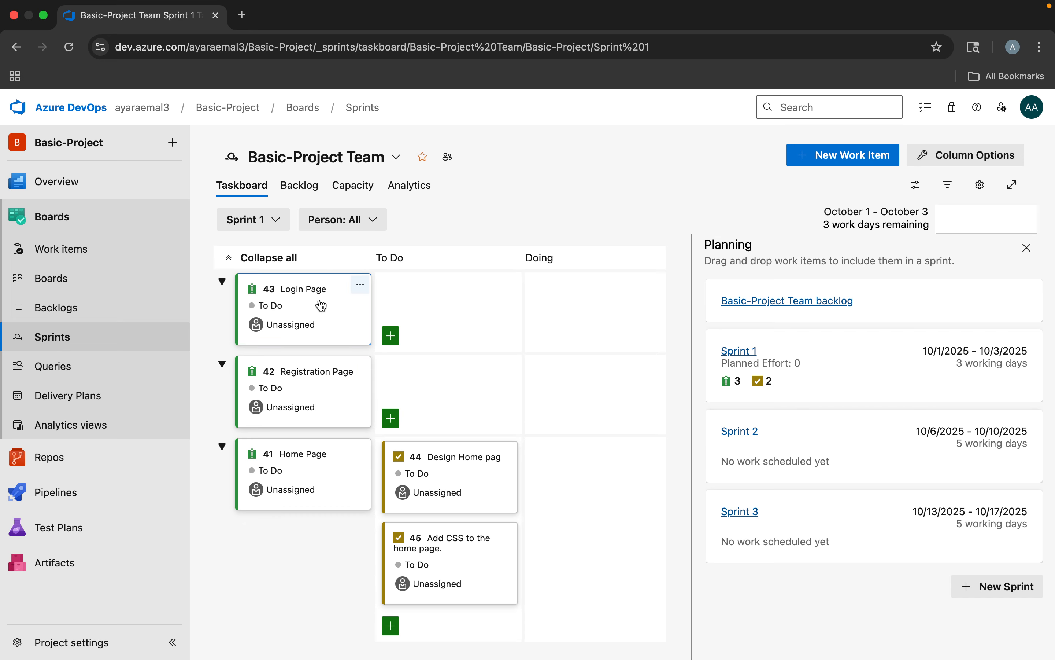
pyautogui.moveTo(364, 313); pyautogui.dragTo(851, 437)
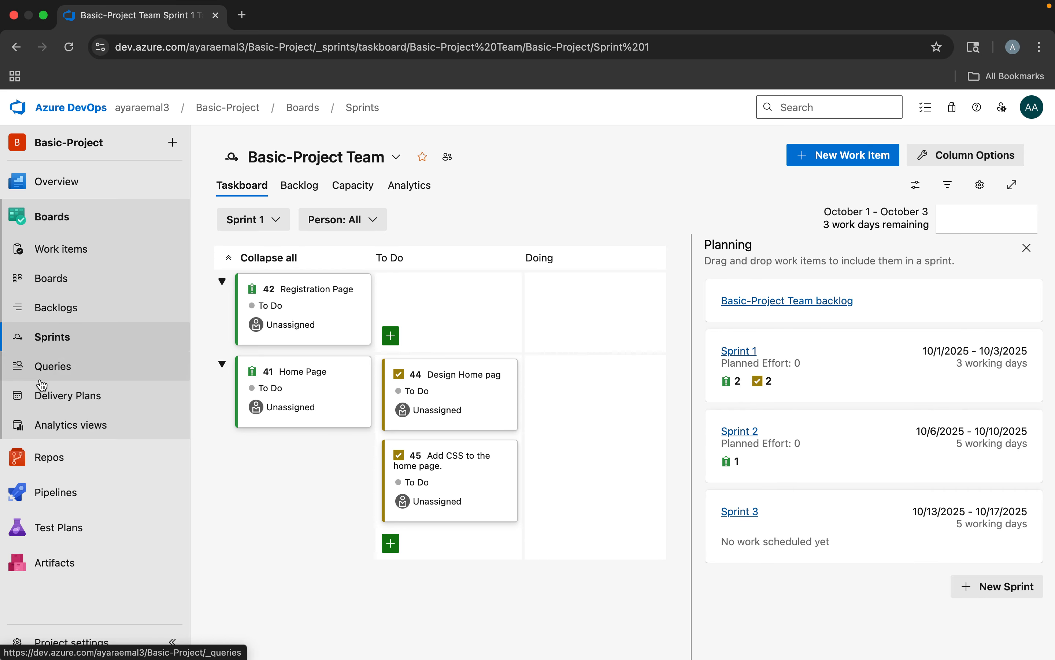
# Start a new work item query and change the field of its Work Item Type clause to State
pyautogui.click(57, 373)
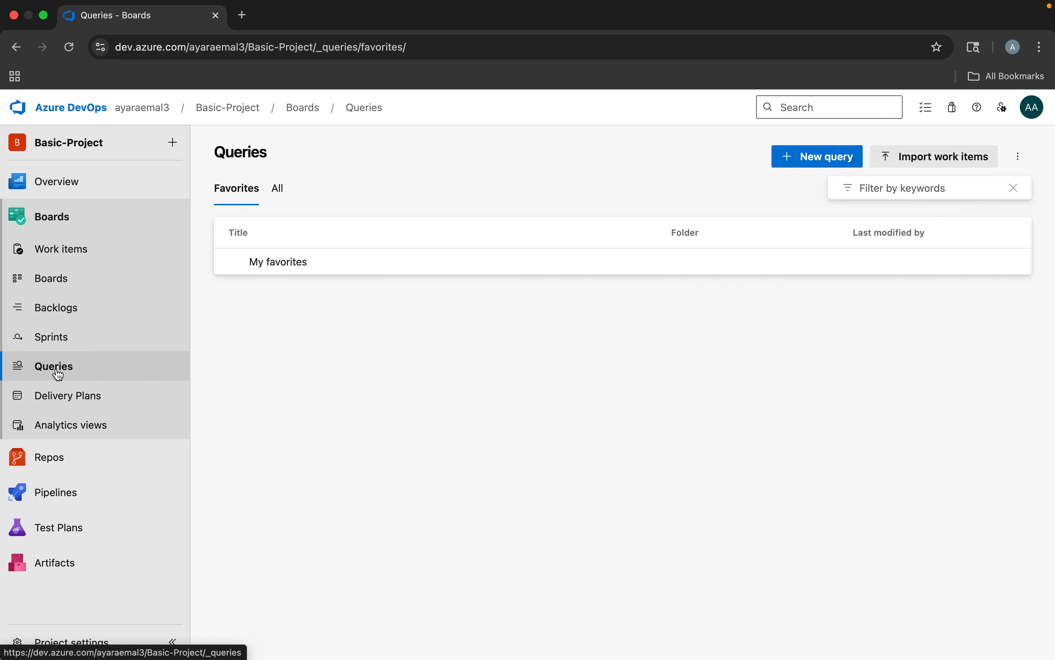
pyautogui.click(817, 156)
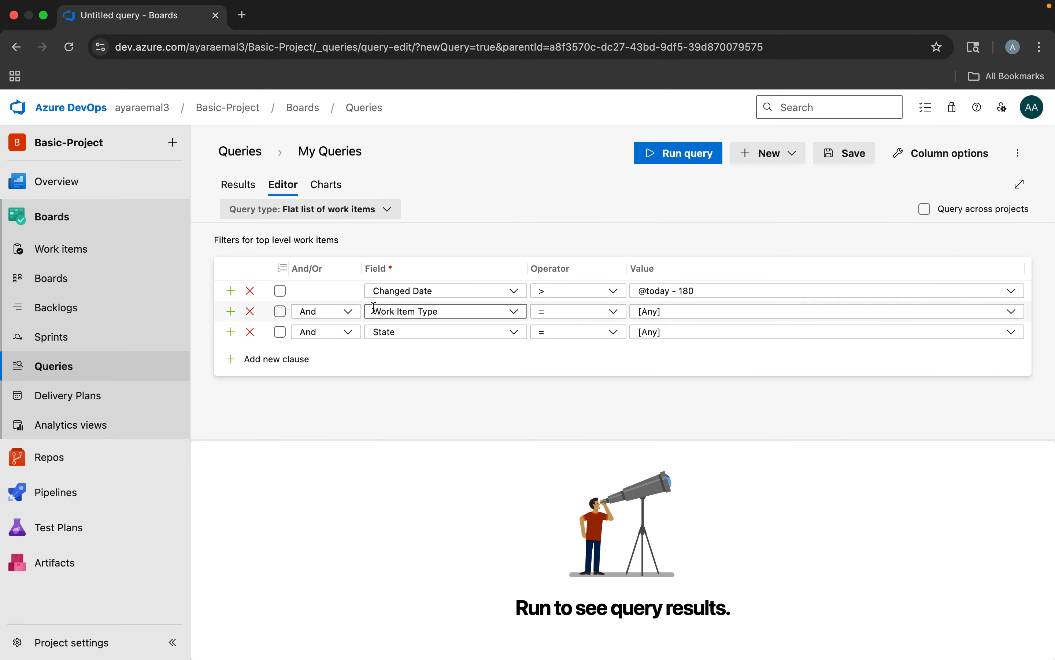
pyautogui.click(517, 316)
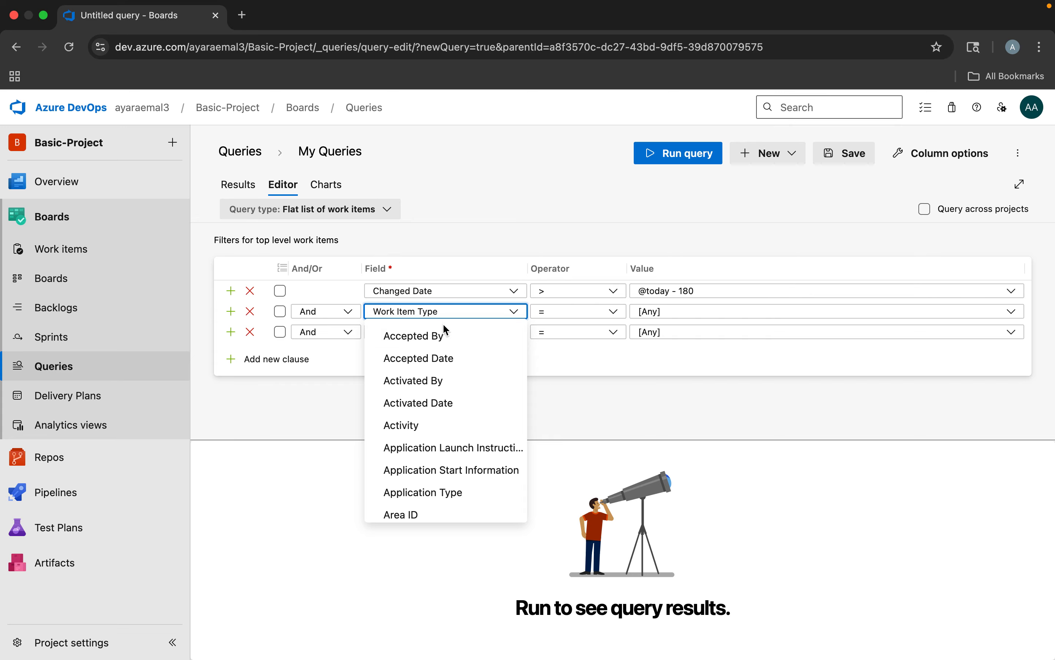
pyautogui.scroll(-5, 424, 416)
pyautogui.scroll(-10, 424, 416)
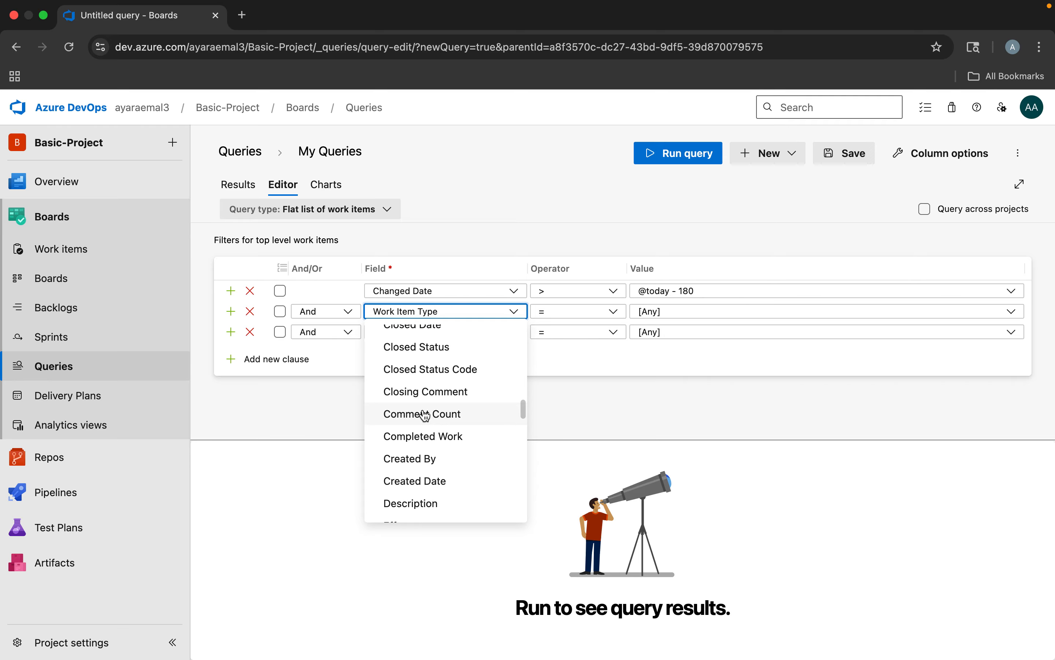
pyautogui.scroll(-10, 424, 416)
pyautogui.scroll(20, 424, 416)
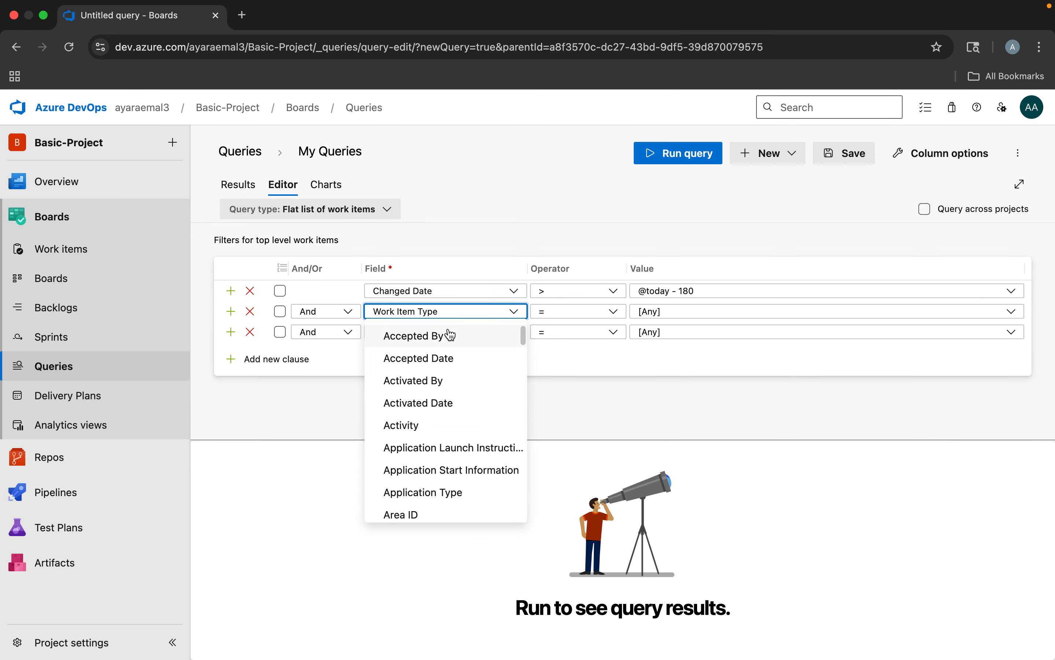
pyautogui.tripleClick(415, 314)
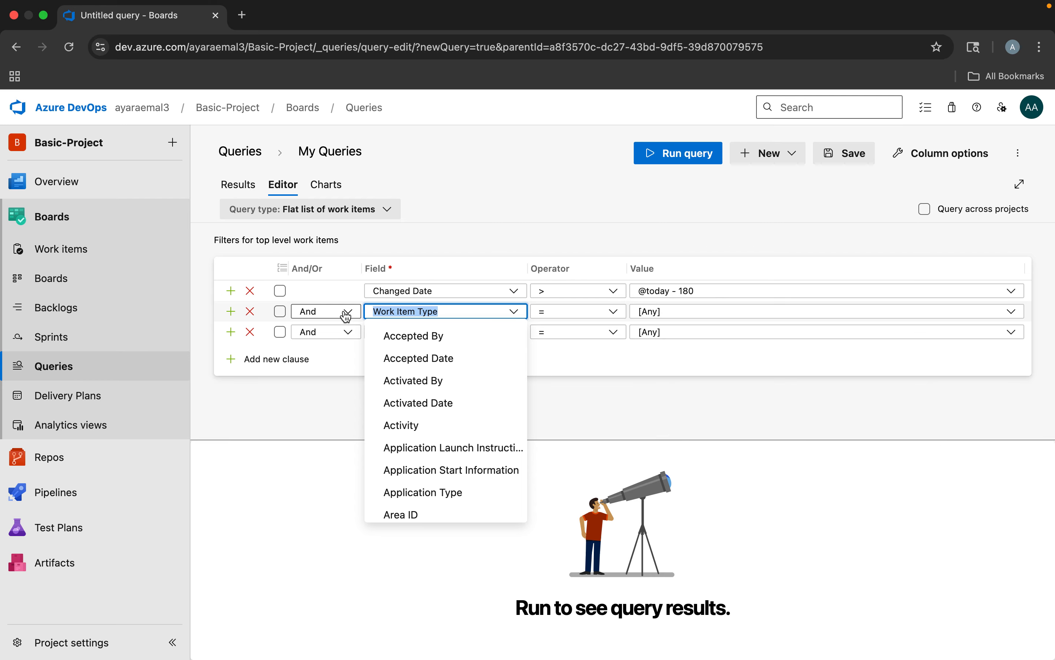
pyautogui.write('state')
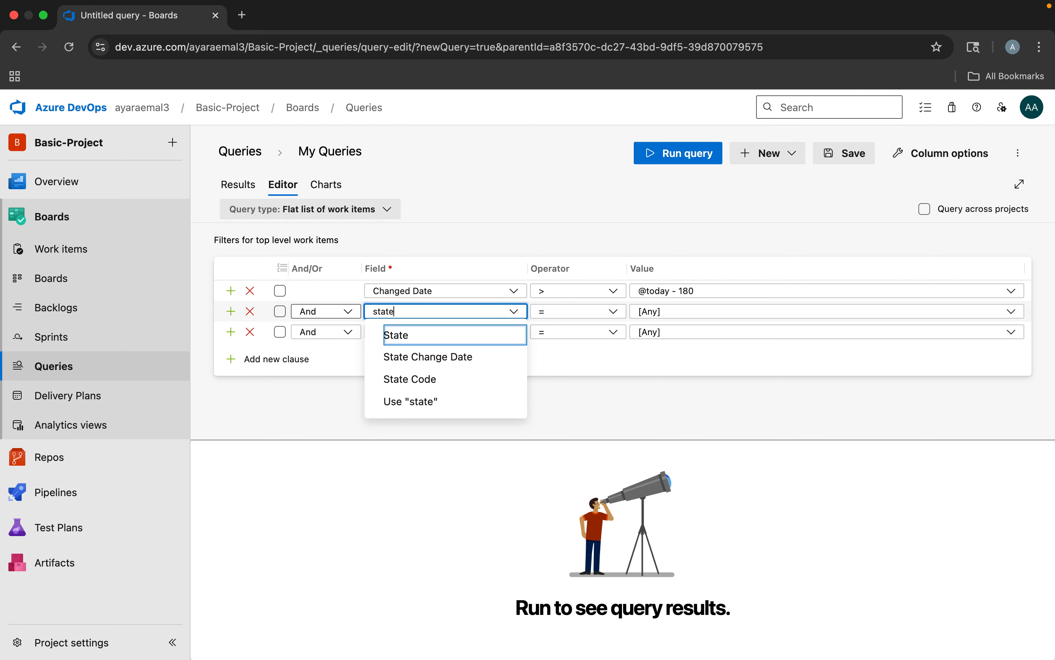
pyautogui.click(395, 335)
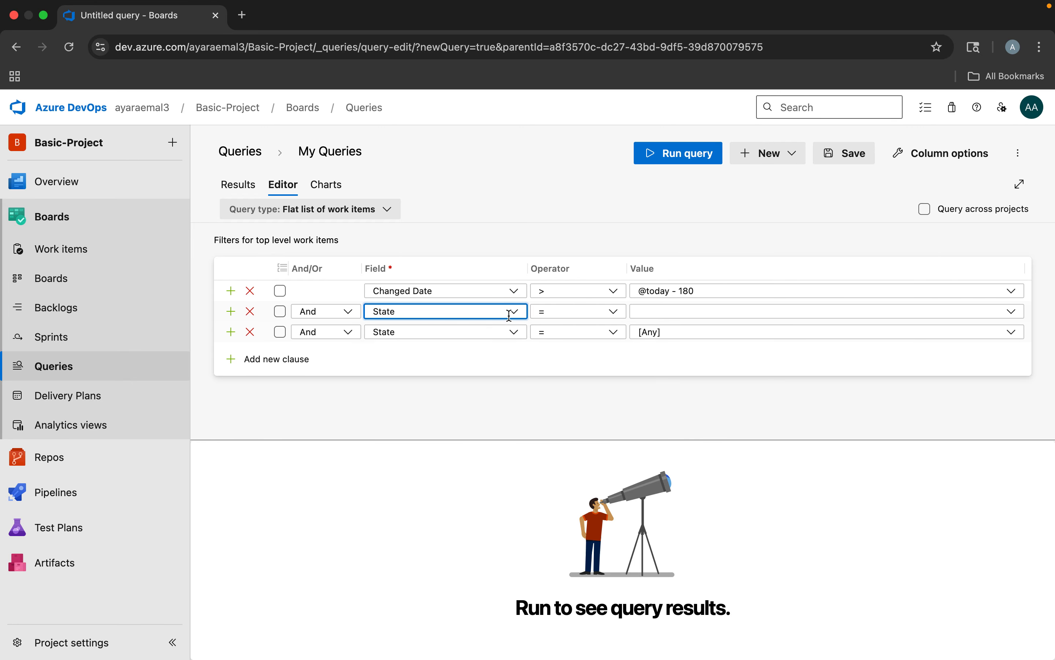
# Set the second clause's State value to To Do and run the query
pyautogui.click(657, 312)
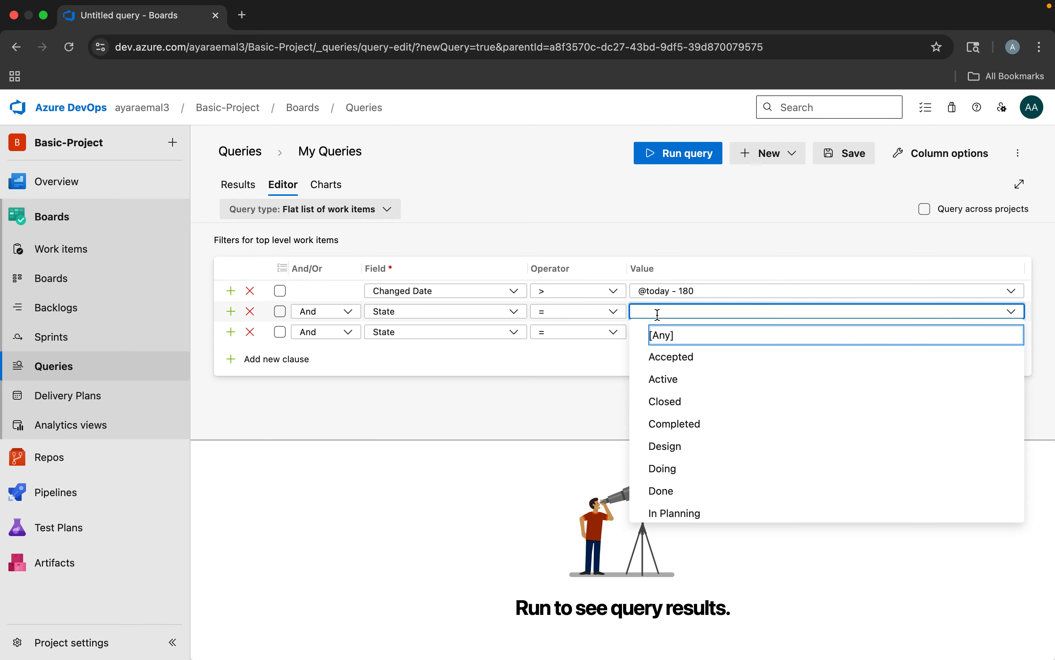
pyautogui.write('done')
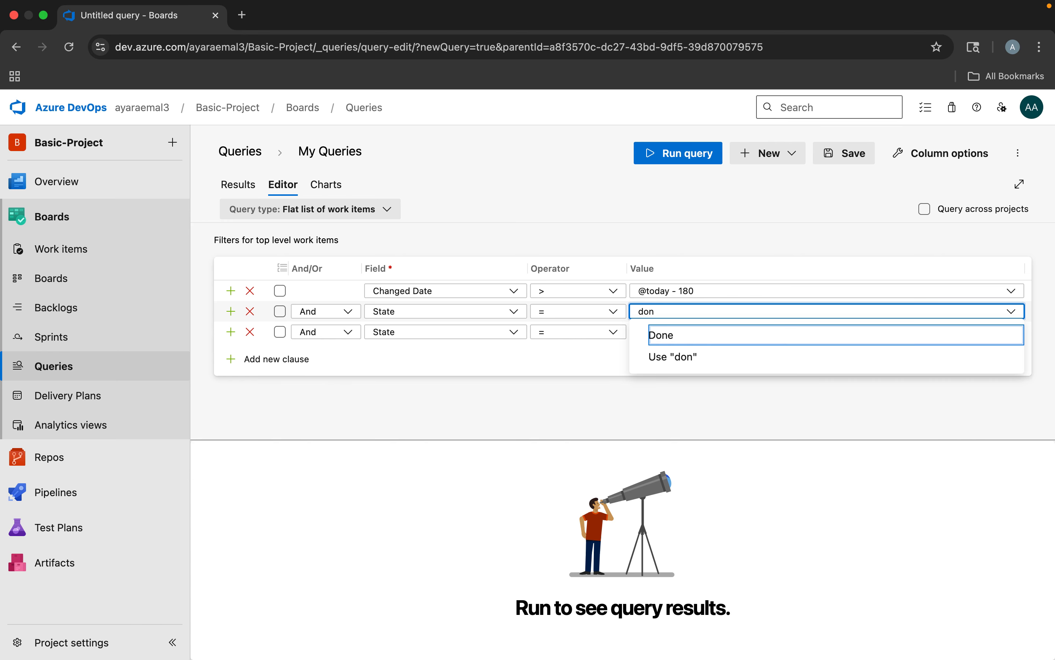
pyautogui.press('BackSpace')
pyautogui.press('BackSpace')
pyautogui.press('BackSpace')
pyautogui.write('to')
pyautogui.click(660, 335)
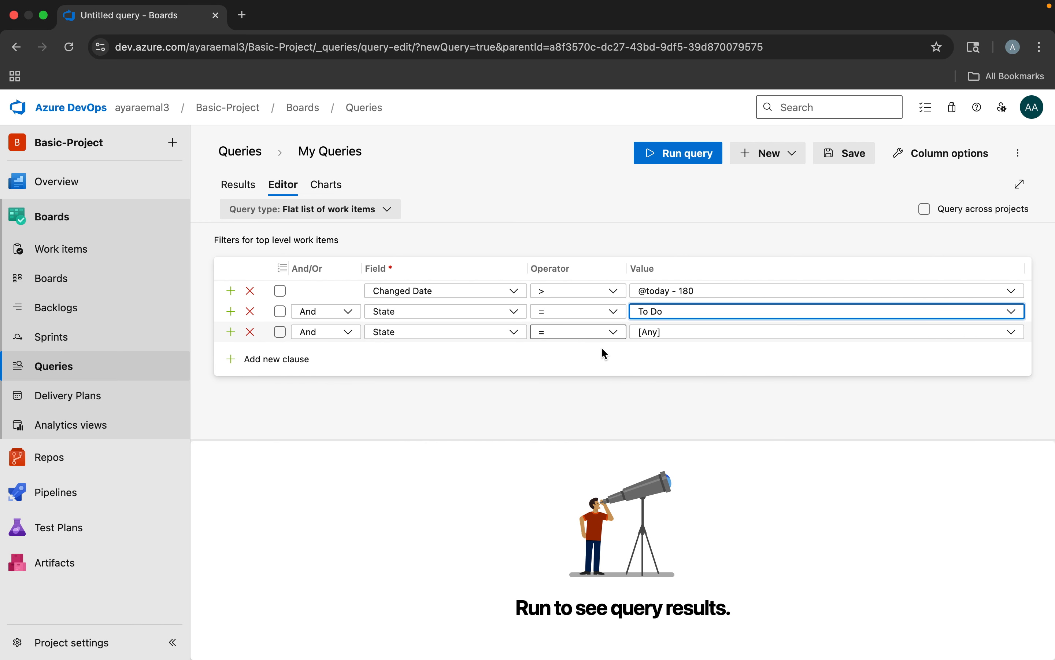
pyautogui.click(689, 158)
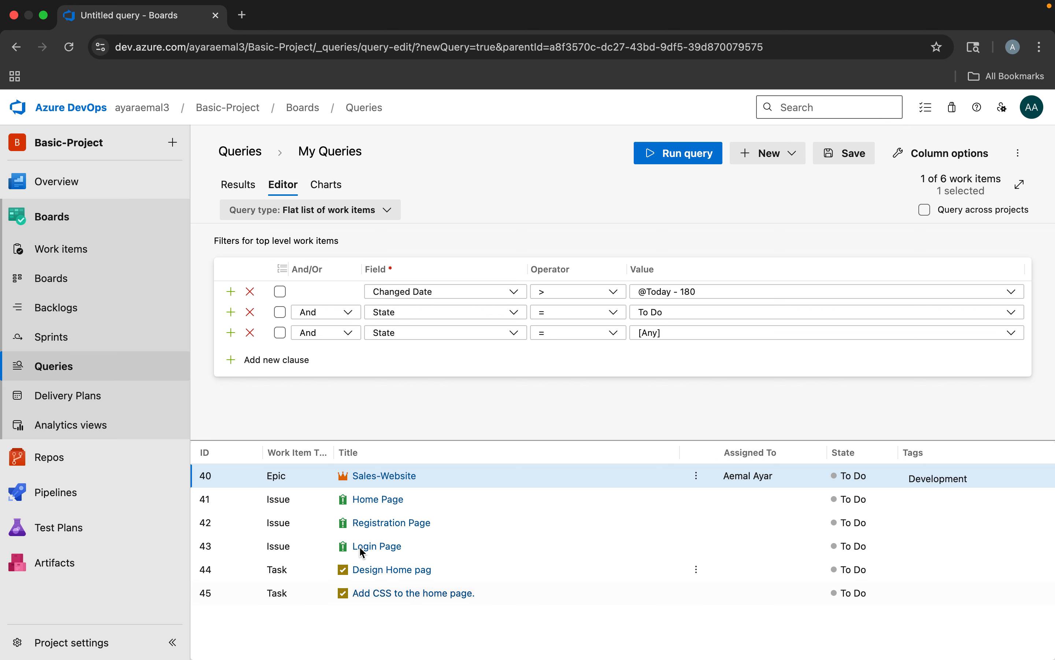
# Change the second clause's State value to Done and run the query again
pyautogui.click(670, 312)
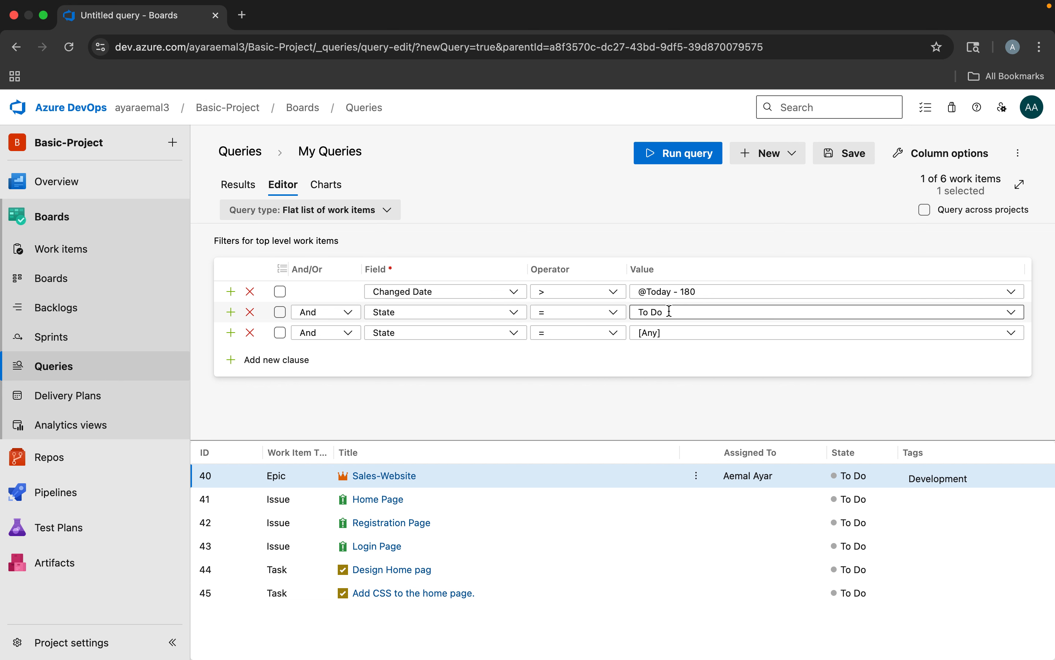
pyautogui.moveTo(670, 311); pyautogui.dragTo(625, 316)
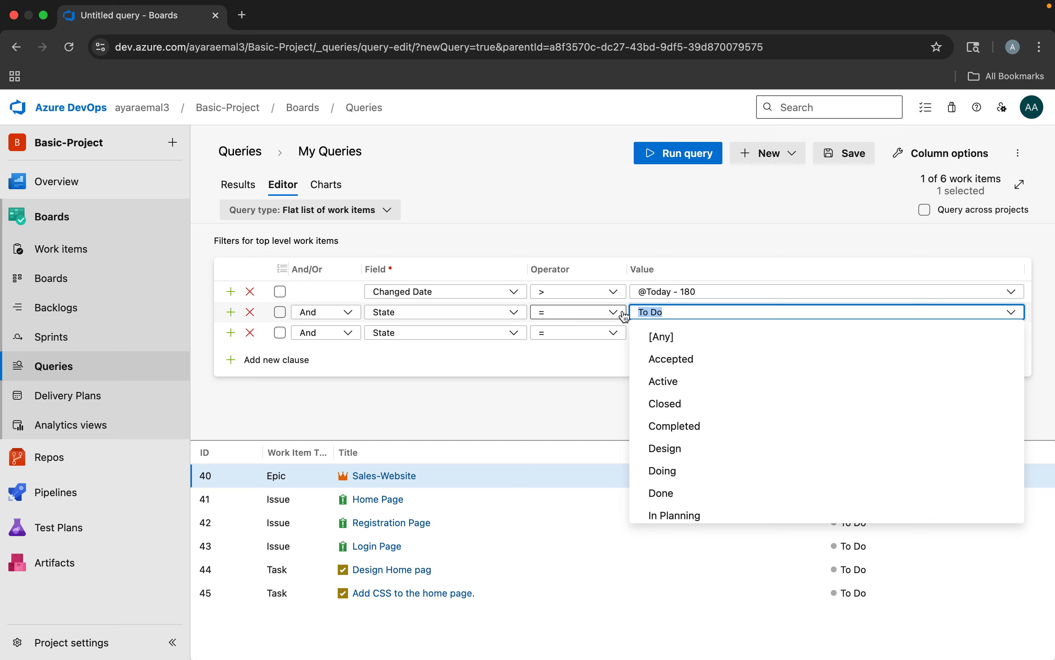
pyautogui.write('done')
pyautogui.click(659, 337)
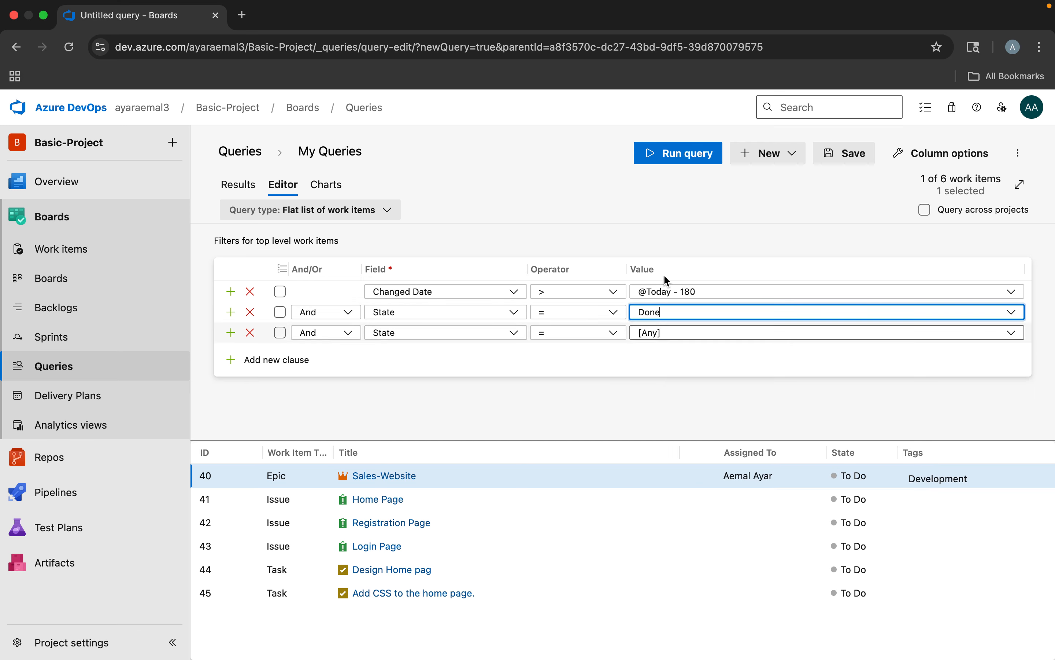
pyautogui.click(679, 154)
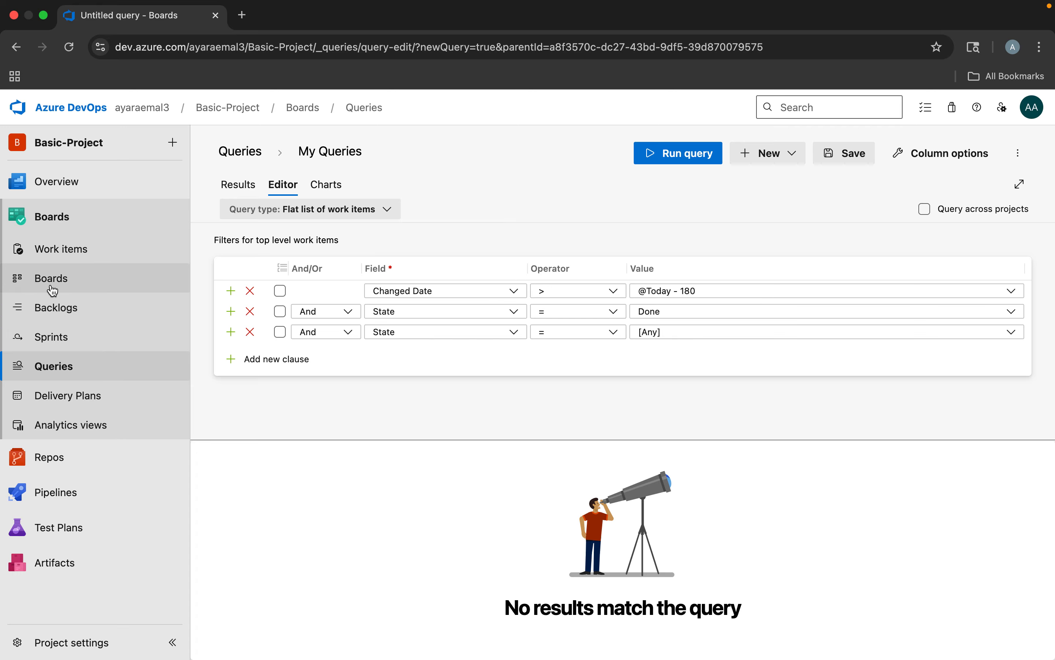
# Open the team's Issues board and move the Login Page issue to the Doing column
pyautogui.click(41, 279)
pyautogui.click(535, 427)
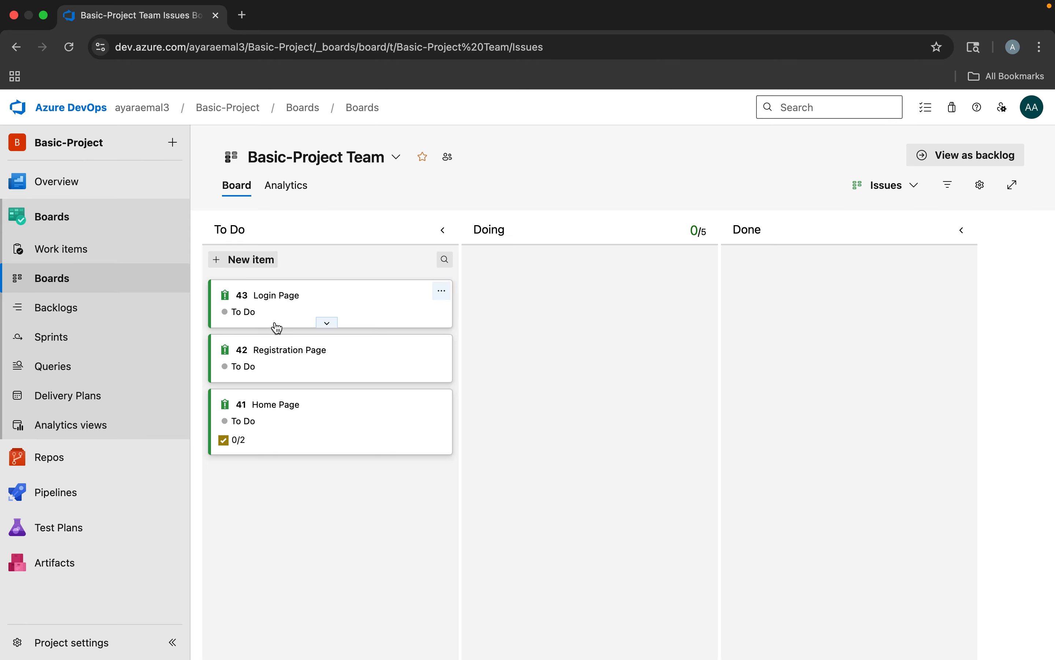
pyautogui.click(249, 312)
pyautogui.click(259, 369)
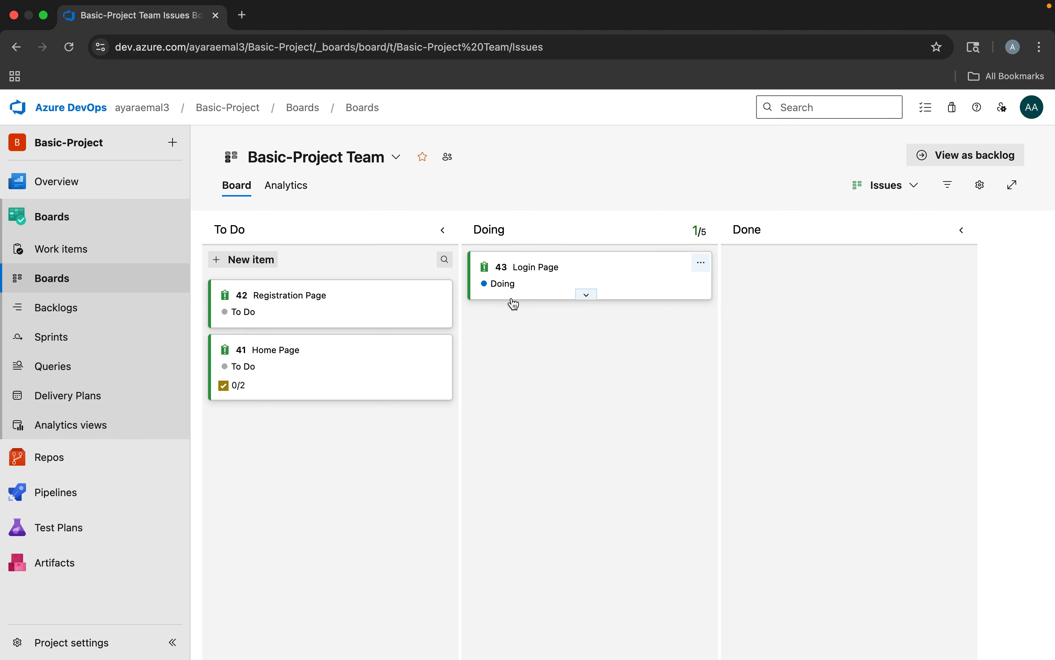
# Return to Queries, create another new query and replace its Work Item Type field with State
pyautogui.click(52, 368)
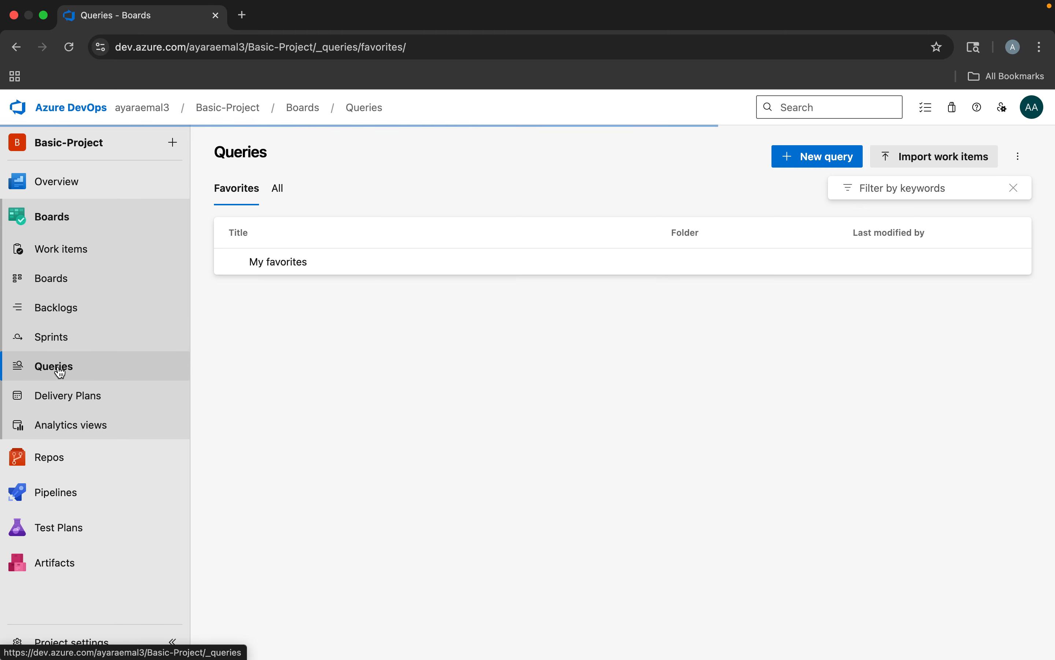
pyautogui.click(819, 166)
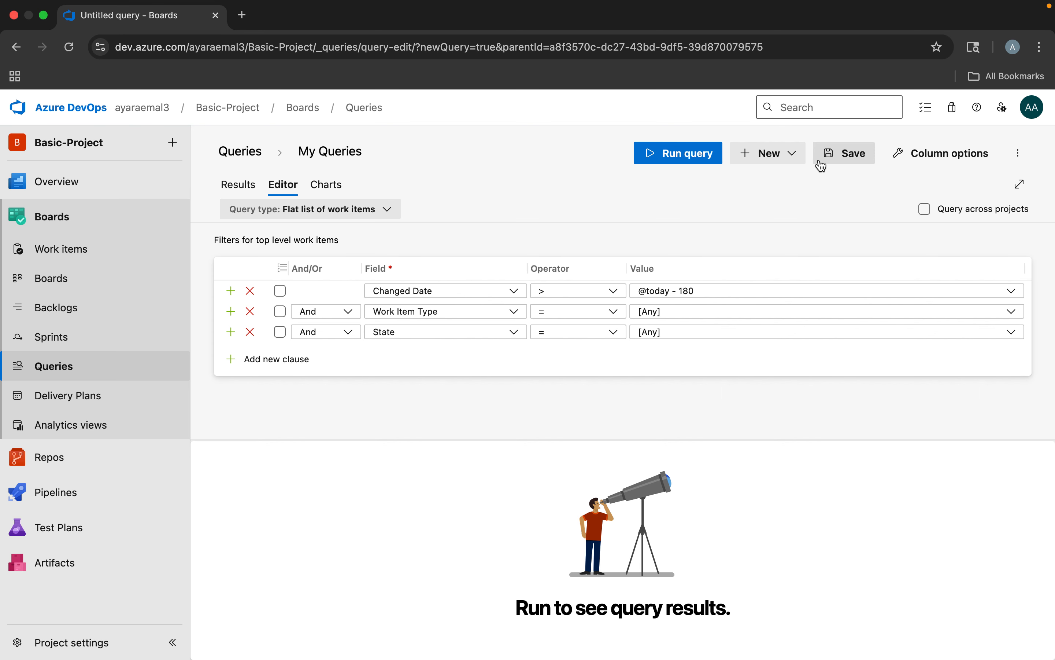
pyautogui.click(516, 313)
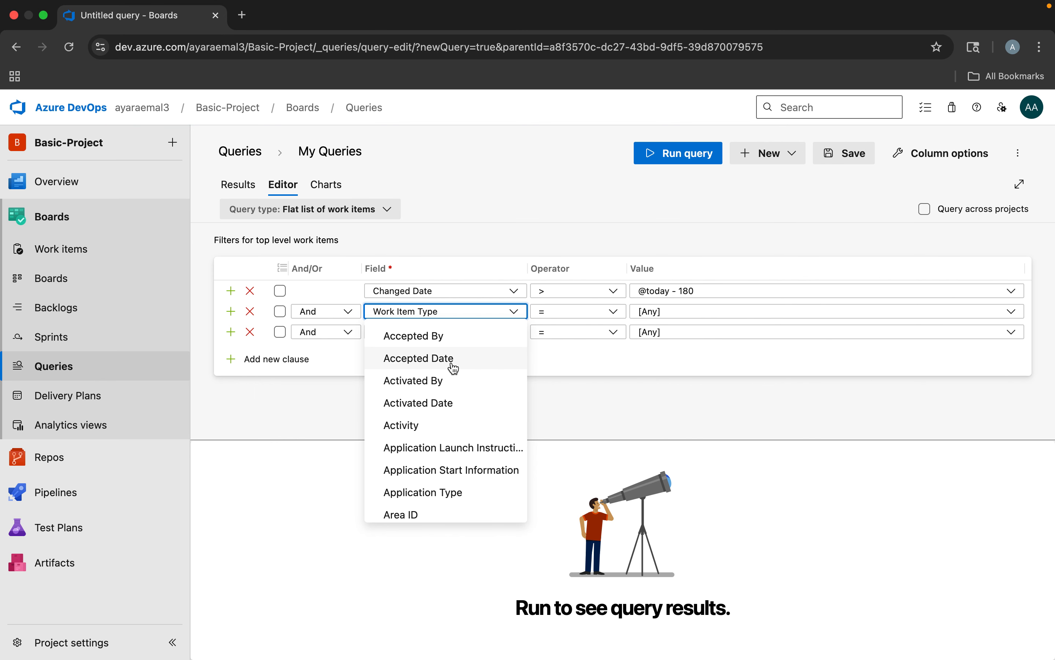
pyautogui.press('BackSpace')
pyautogui.press('BackSpace')
pyautogui.press('BackSpace')
pyautogui.press('BackSpace')
pyautogui.press('BackSpace')
pyautogui.press('BackSpace')
pyautogui.press('BackSpace')
pyautogui.press('BackSpace')
pyautogui.press('BackSpace')
pyautogui.press('BackSpace')
pyautogui.press('BackSpace')
pyautogui.press('BackSpace')
pyautogui.press('BackSpace')
pyautogui.press('BackSpace')
pyautogui.write('state')
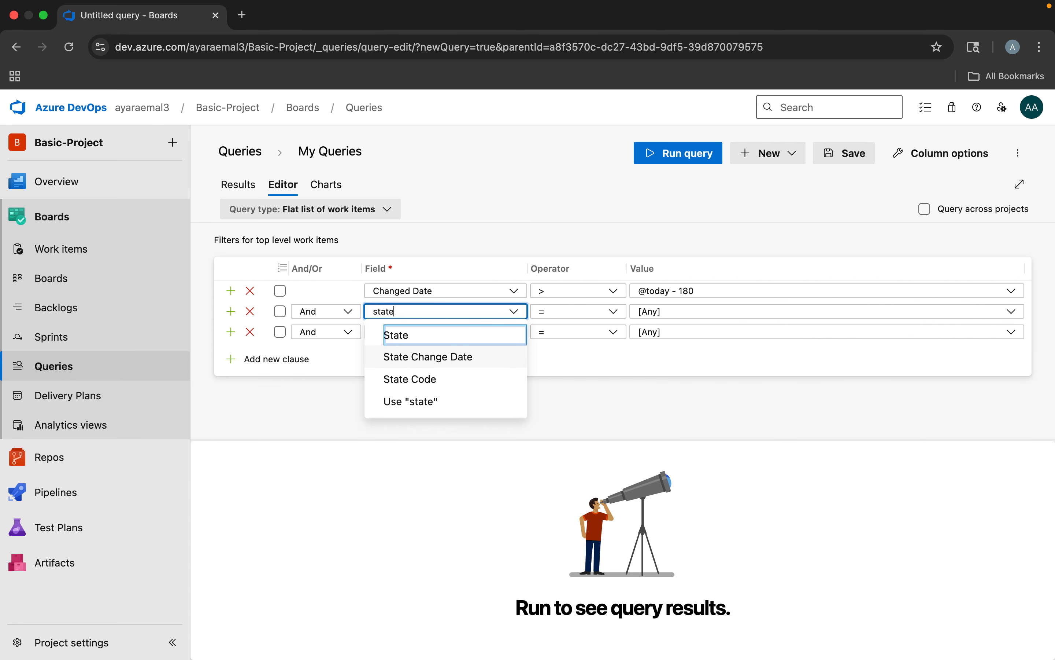
pyautogui.click(395, 336)
# Filter the second clause on the State value Doing and run the query
pyautogui.click(675, 312)
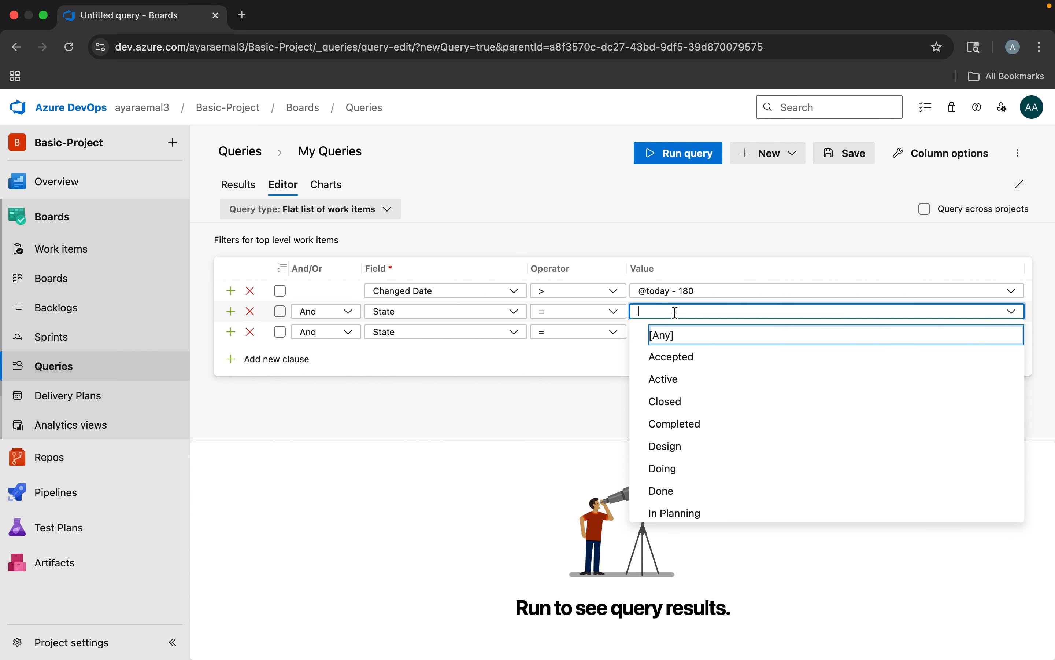
pyautogui.write('do')
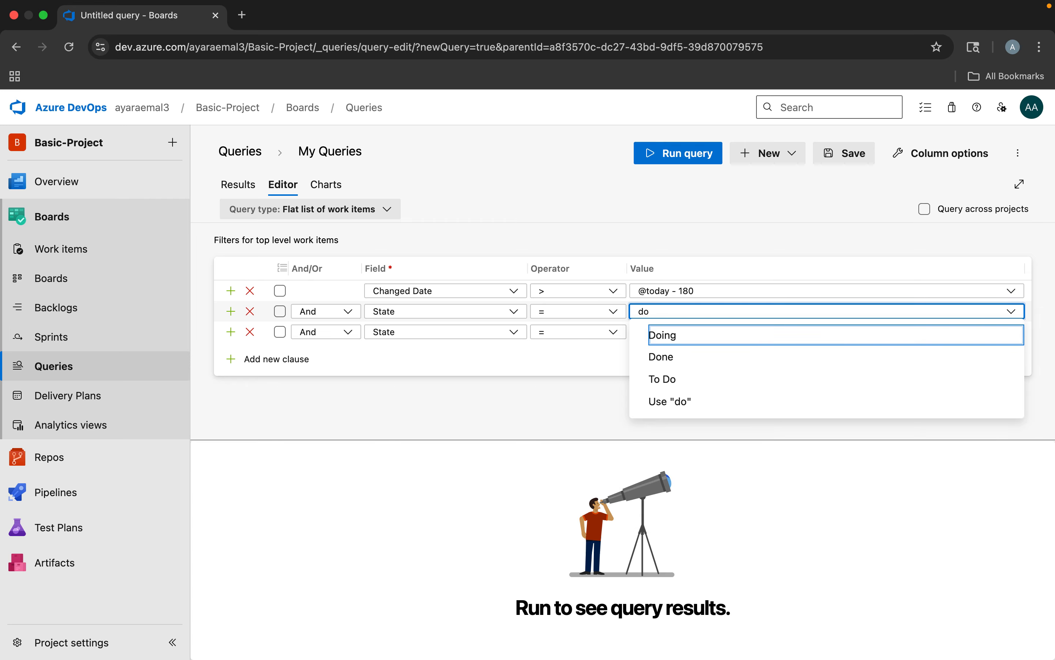
pyautogui.click(663, 335)
pyautogui.click(691, 157)
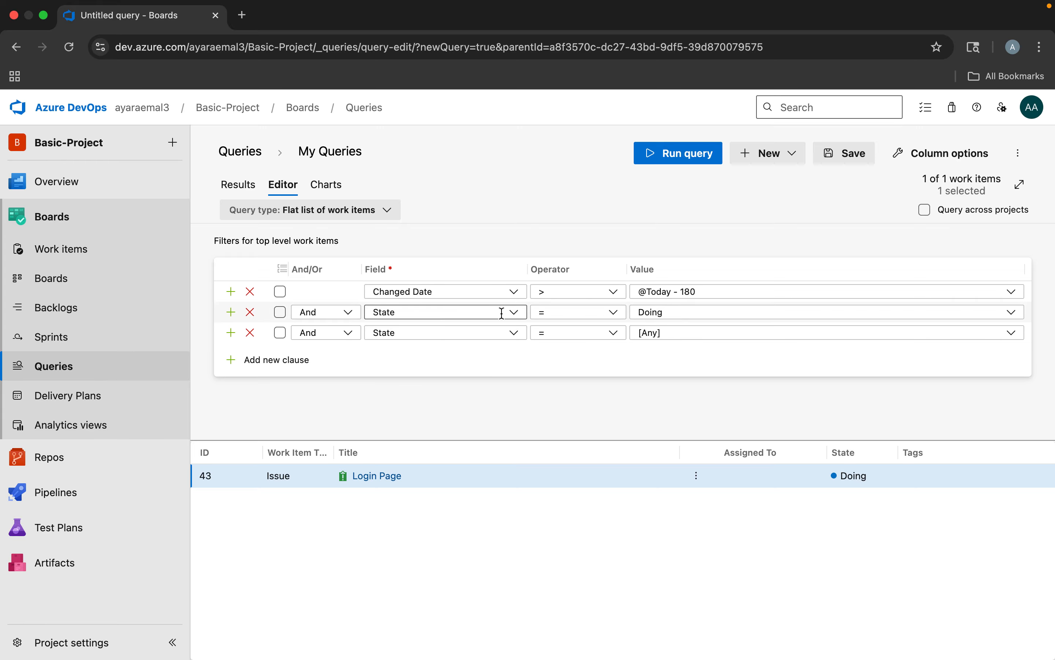
# Change the second clause's field to Priority and set its value to 2
pyautogui.click(515, 313)
pyautogui.moveTo(426, 313); pyautogui.dragTo(359, 316)
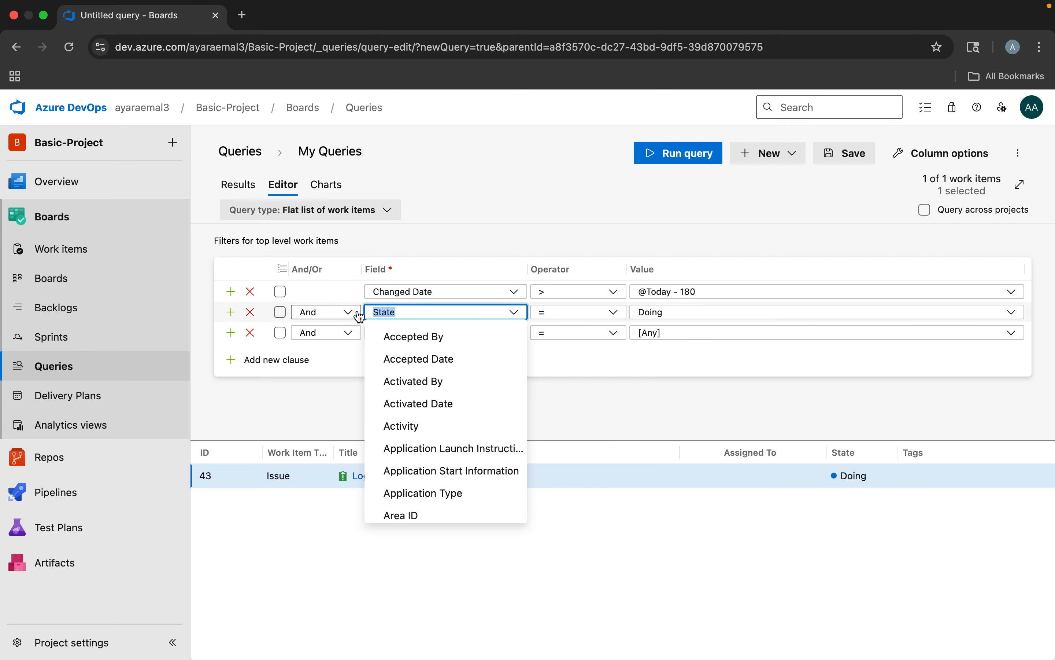
pyautogui.write('priro')
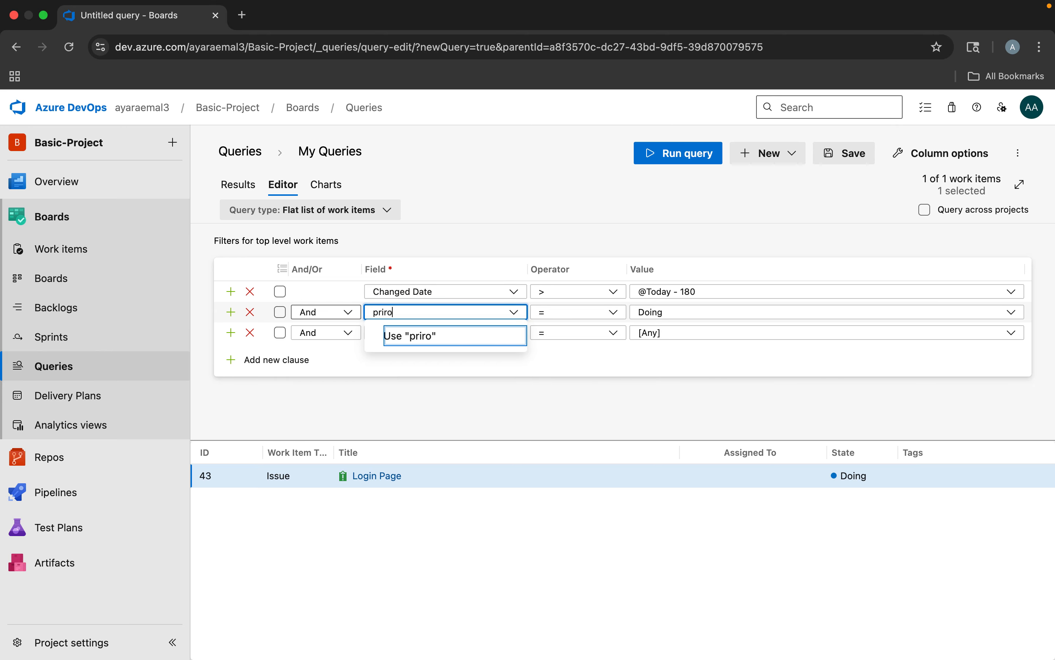
pyautogui.press('BackSpace')
pyautogui.press('BackSpace')
pyautogui.press('BackSpace')
pyautogui.press('BackSpace')
pyautogui.press('BackSpace')
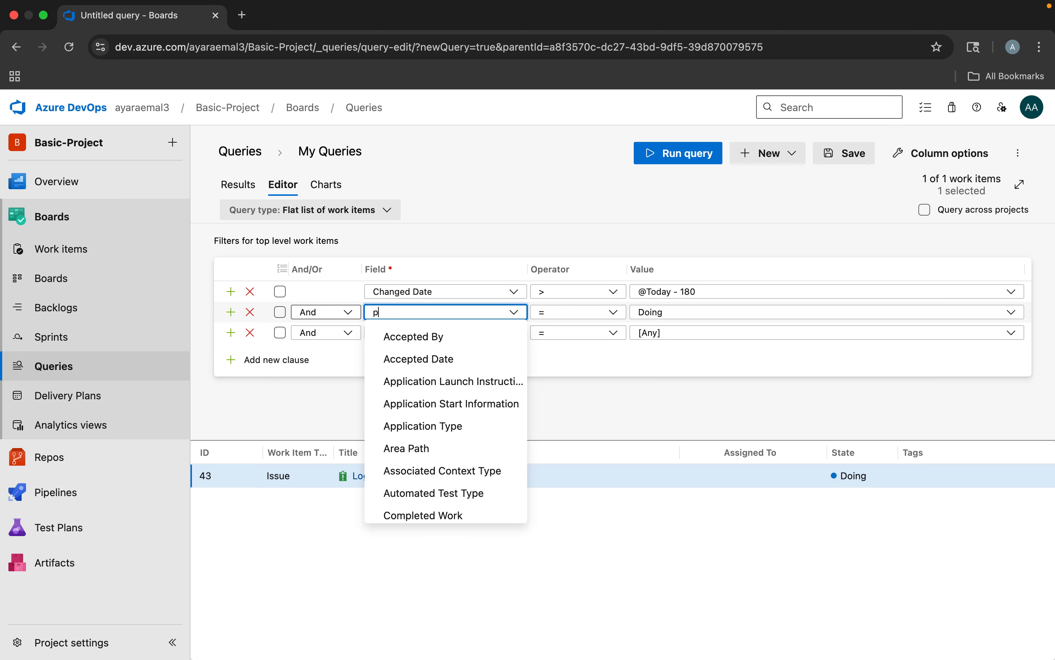
pyautogui.write('priority')
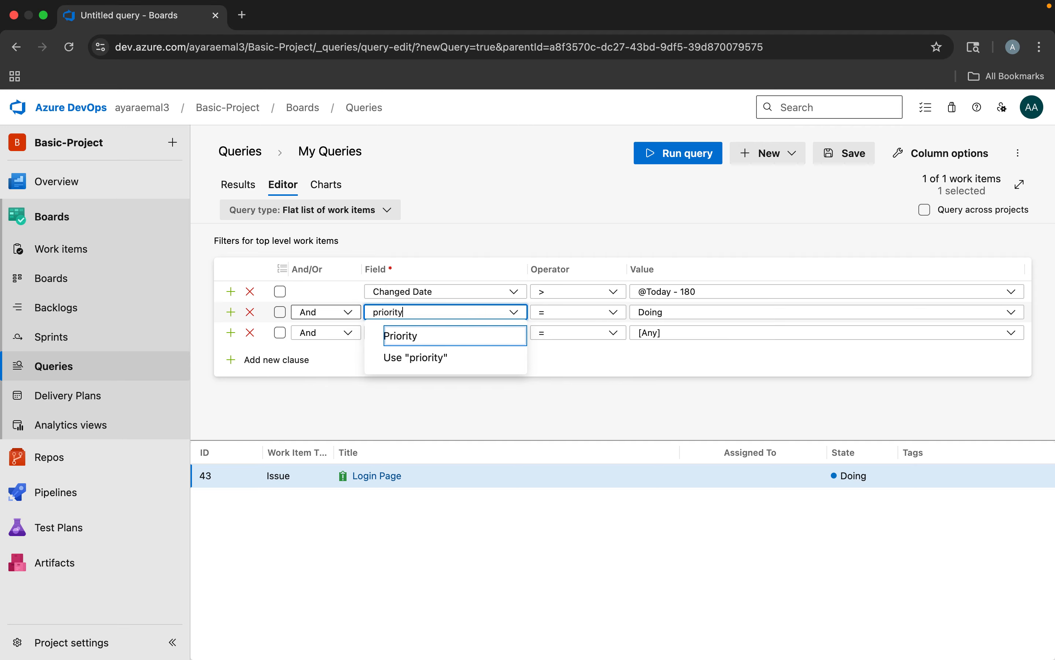
pyautogui.click(399, 335)
pyautogui.click(651, 311)
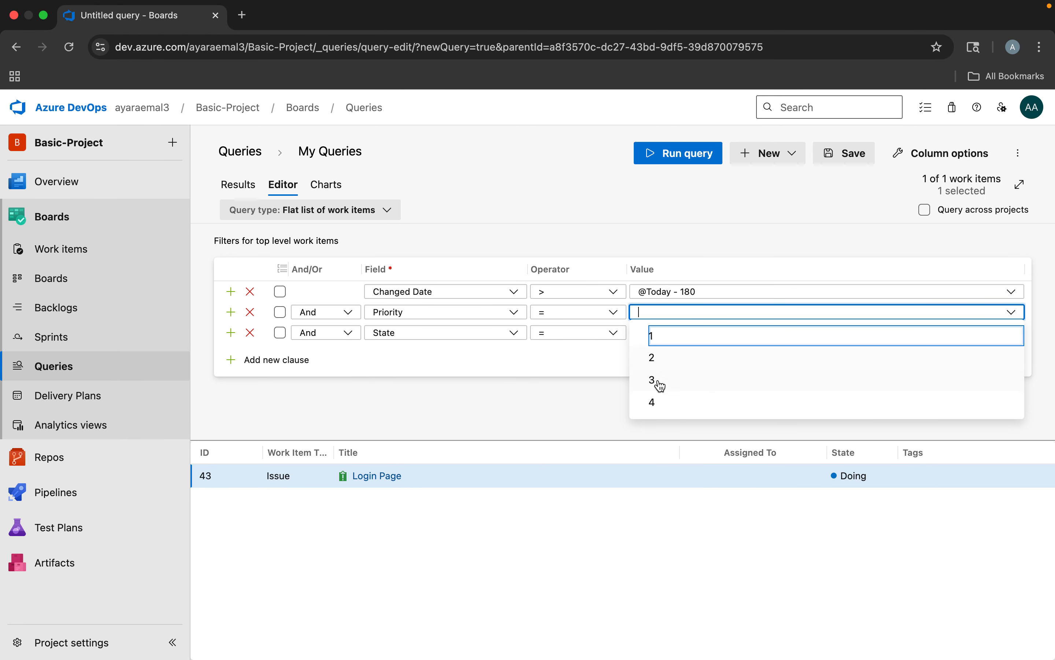
pyautogui.click(661, 364)
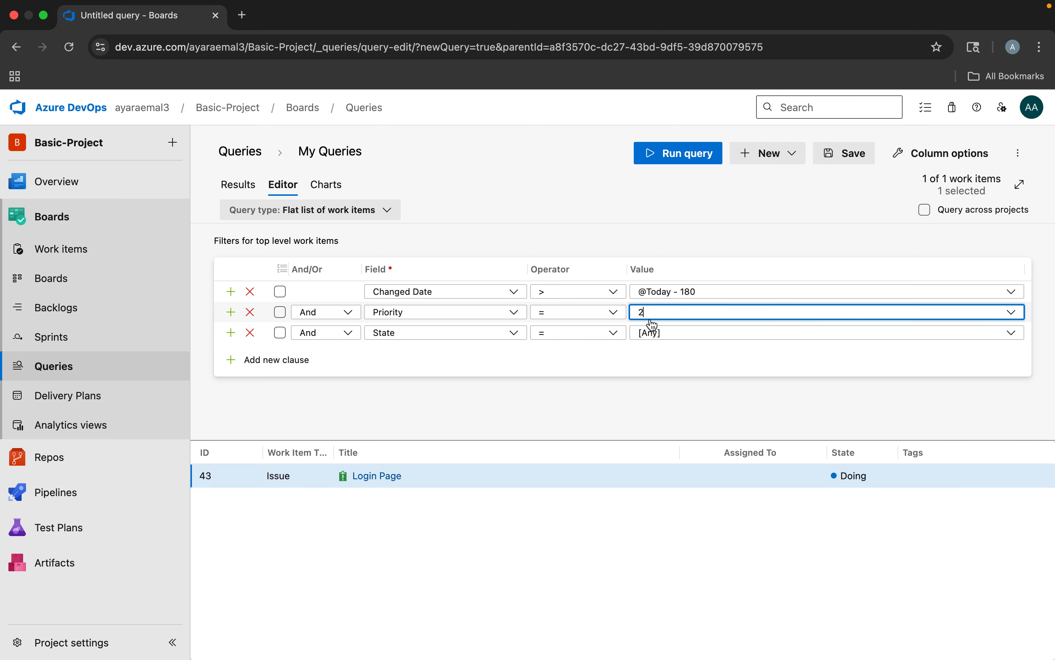
# Run the query for Priority 2, and rerun it with the Priority clause's value set to 3
pyautogui.click(684, 156)
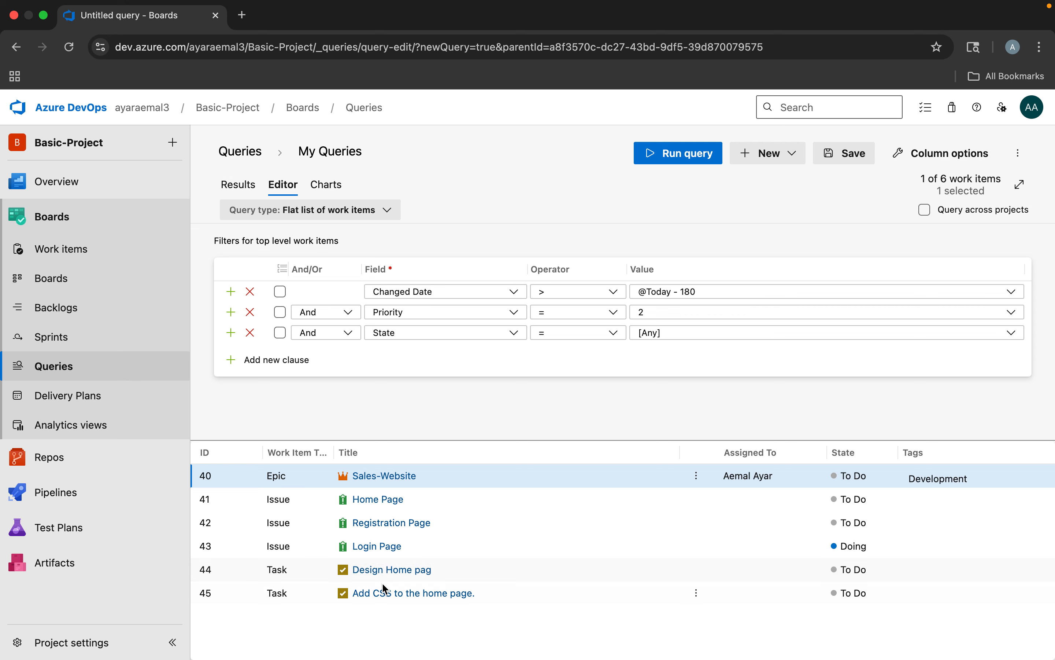
pyautogui.click(650, 309)
pyautogui.click(639, 309)
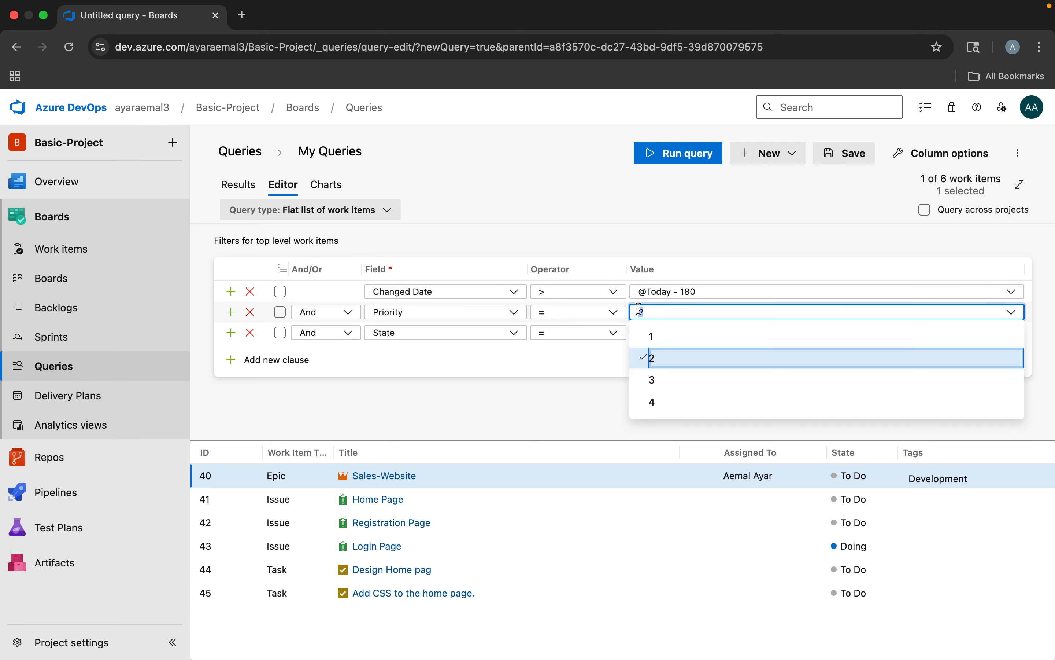
pyautogui.write('3')
pyautogui.click(693, 156)
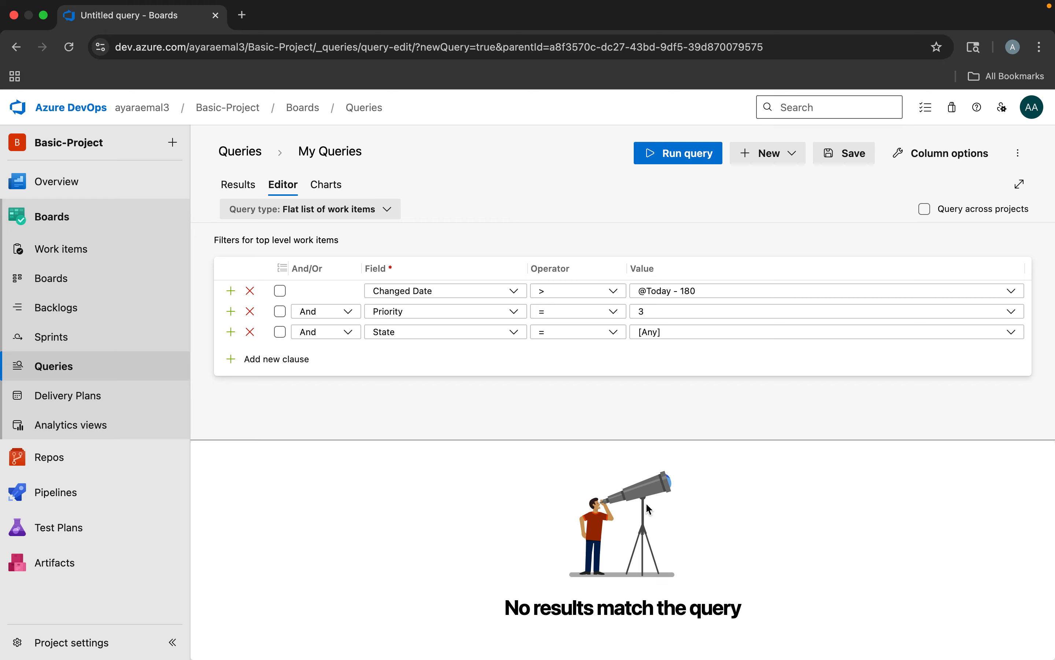
# Set the Priority clause's value back to 2 and rerun the query
pyautogui.click(639, 312)
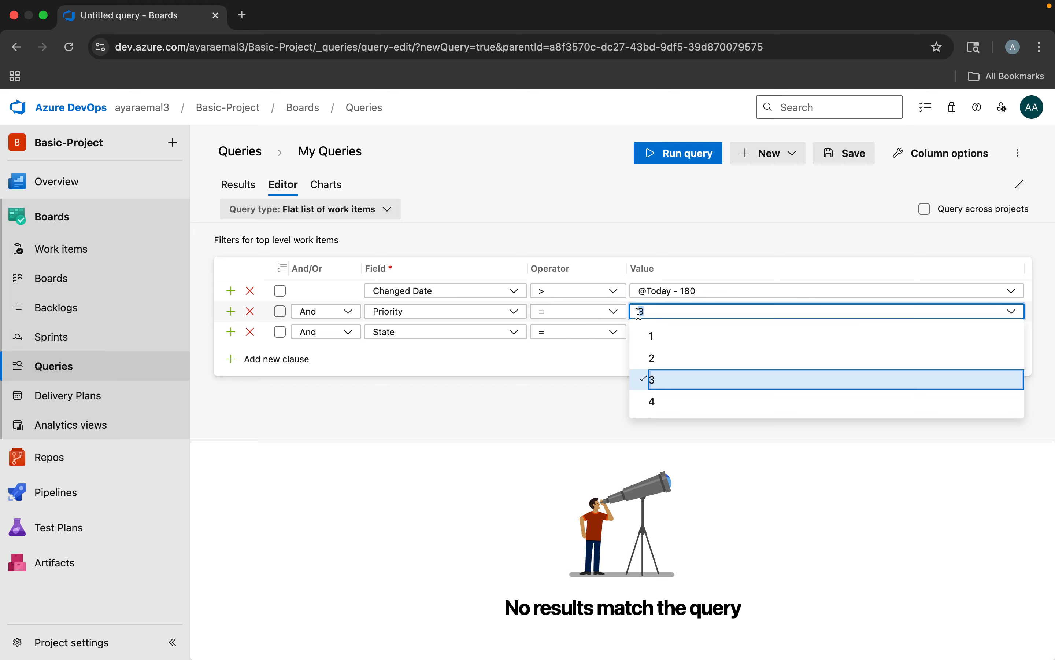
pyautogui.write('2')
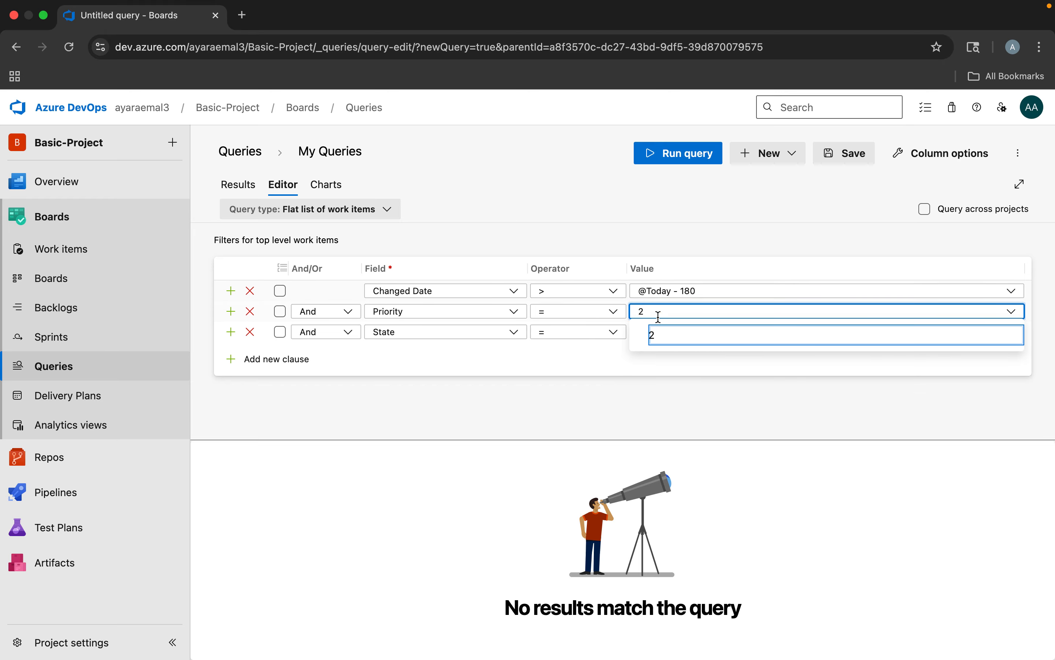
pyautogui.click(654, 336)
pyautogui.click(680, 157)
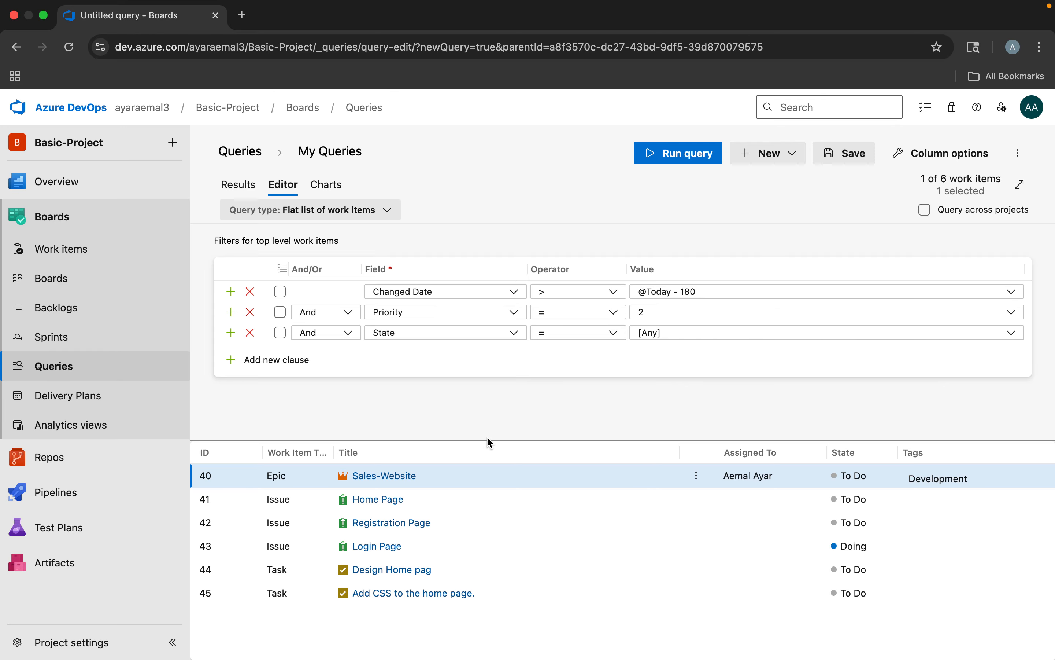
# Save the query as Priority2 in the Shared Queries folder
pyautogui.click(855, 158)
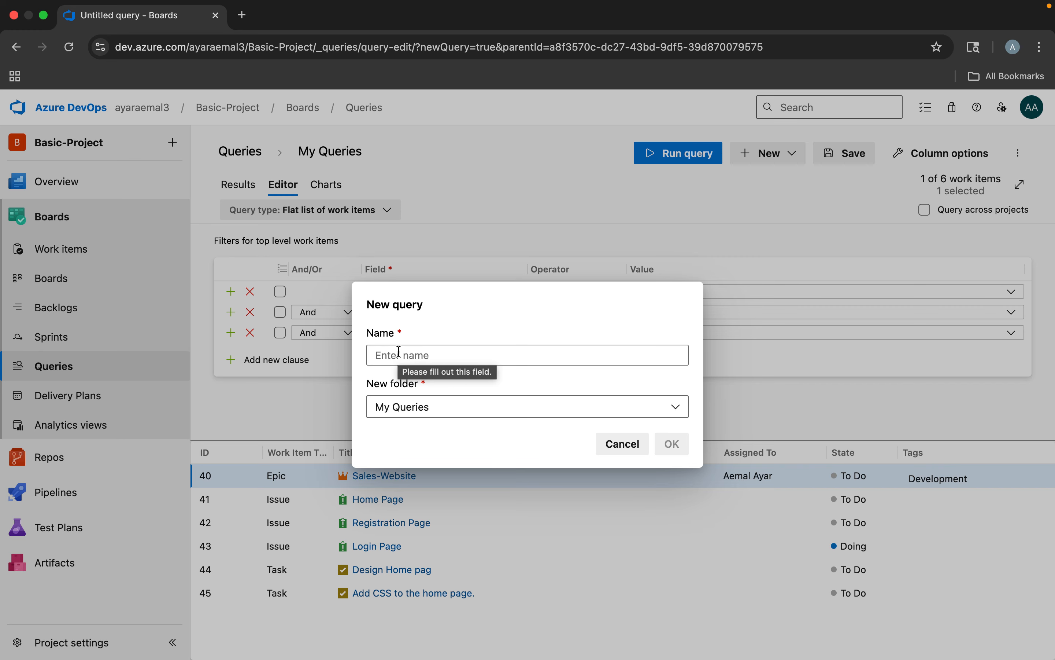
pyautogui.press('q')
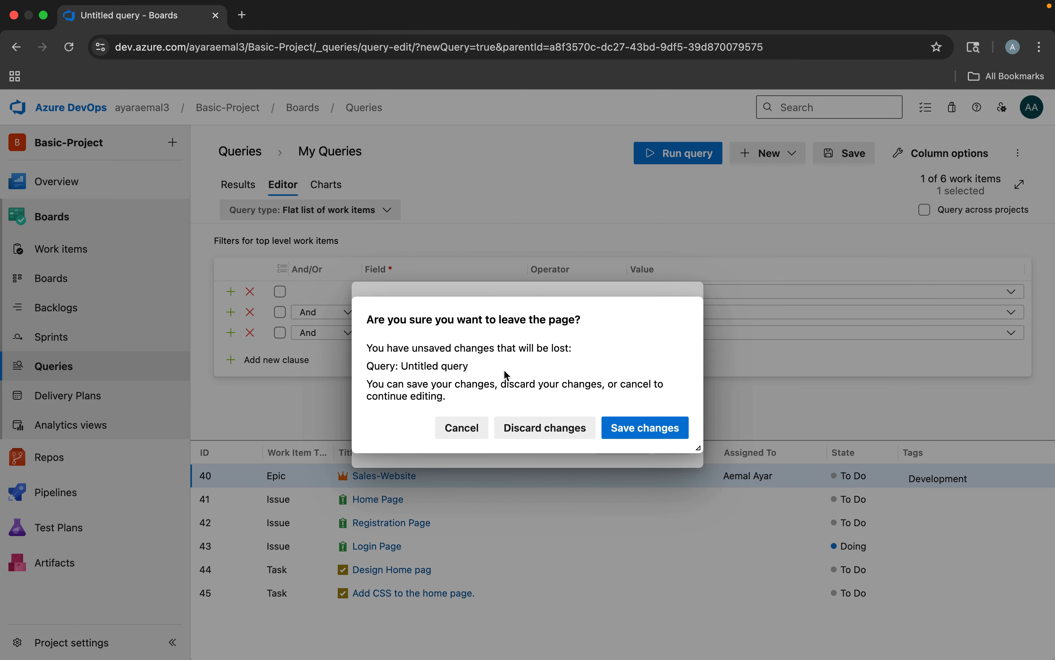
pyautogui.click(475, 419)
pyautogui.click(436, 356)
pyautogui.write('Priority2')
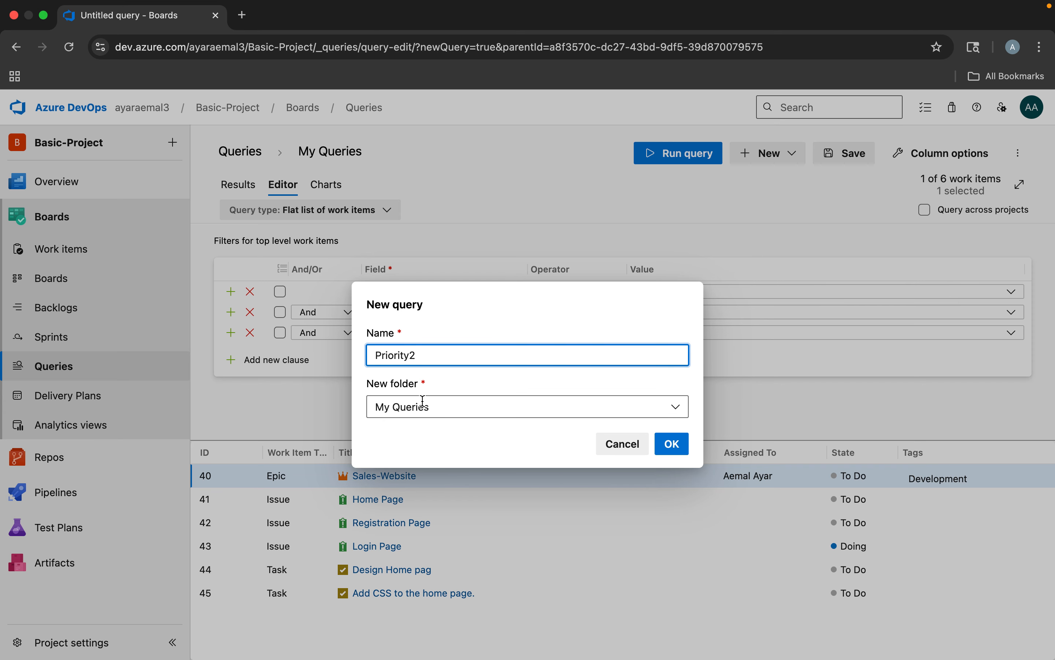
pyautogui.click(406, 407)
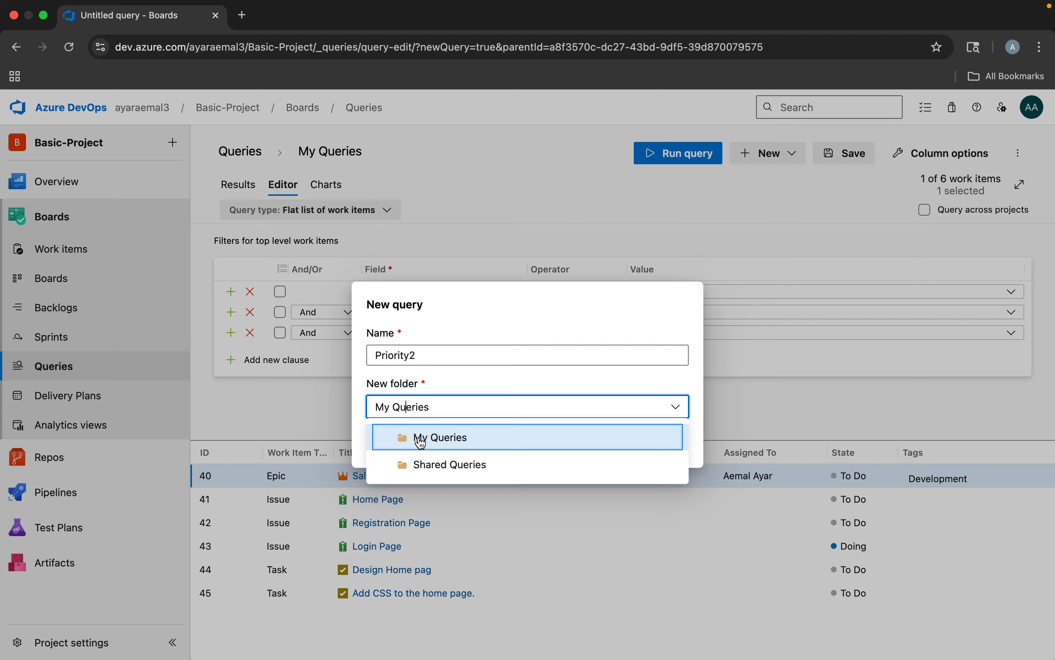
pyautogui.click(441, 464)
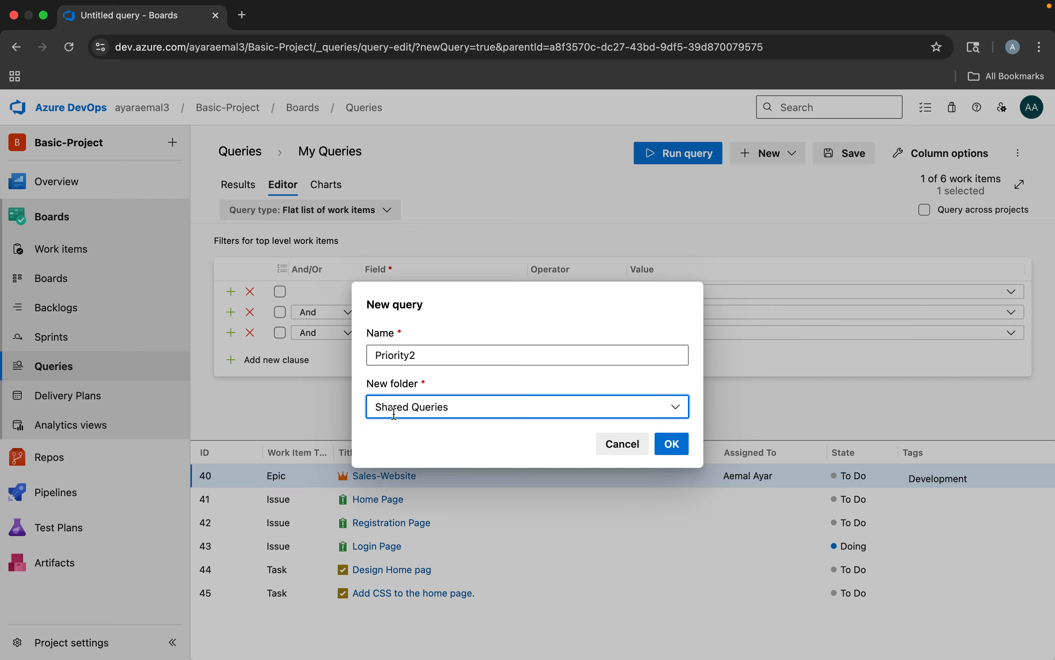
pyautogui.click(672, 444)
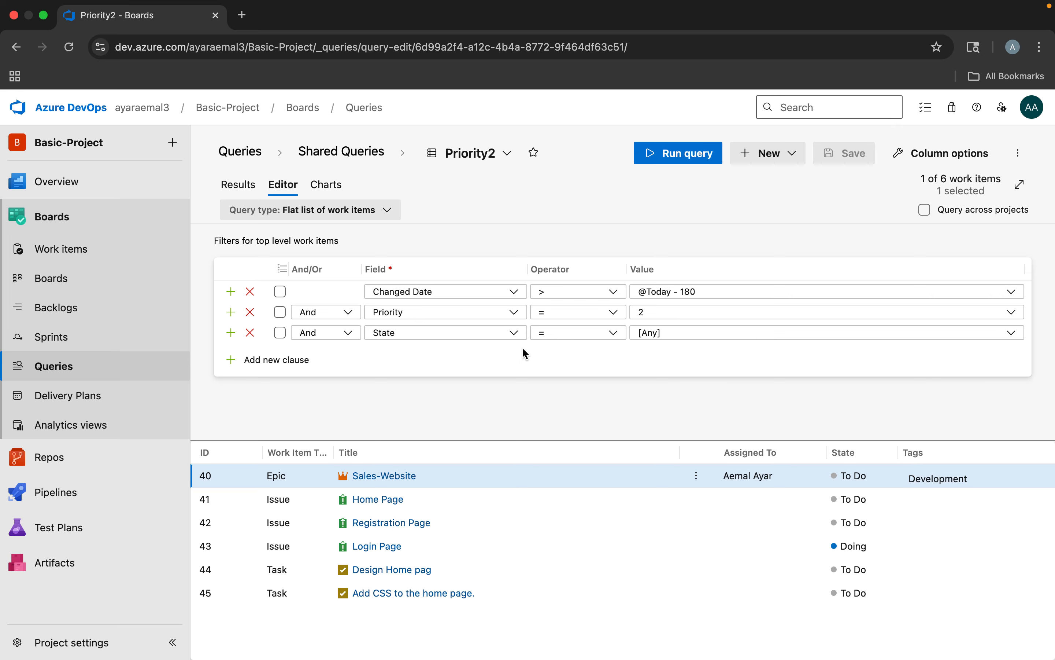
# Start a new chart for the Priority2 query, look through the Bar, Column and Pivot table chart types, and cancel it
pyautogui.click(330, 187)
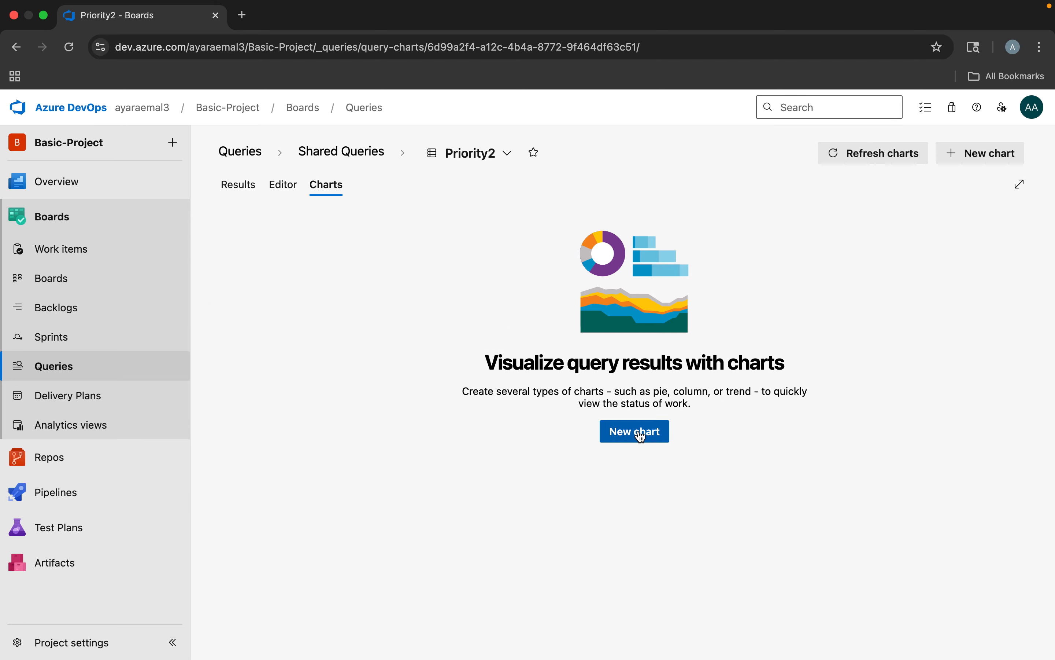
pyautogui.click(640, 432)
pyautogui.moveTo(659, 195); pyautogui.dragTo(586, 194)
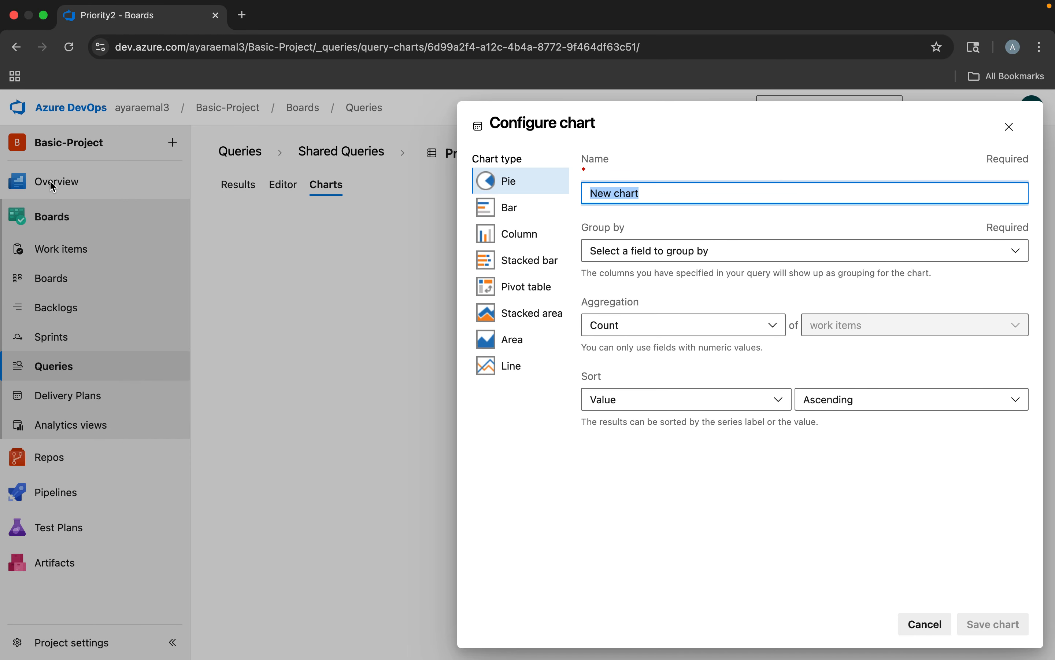
pyautogui.click(504, 213)
pyautogui.click(503, 235)
pyautogui.click(504, 284)
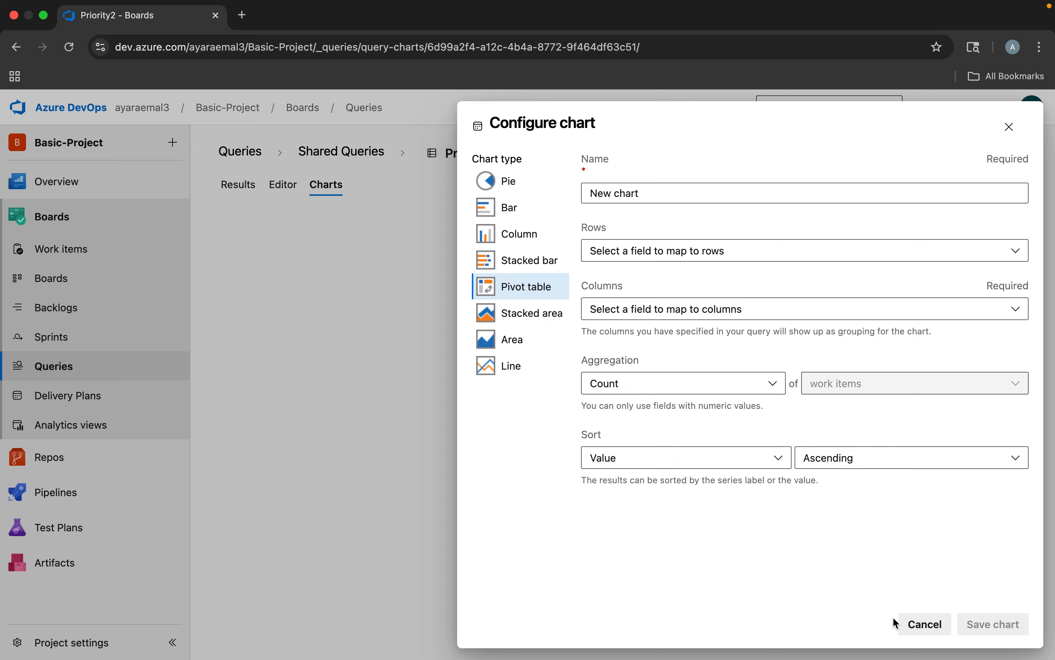
pyautogui.click(920, 623)
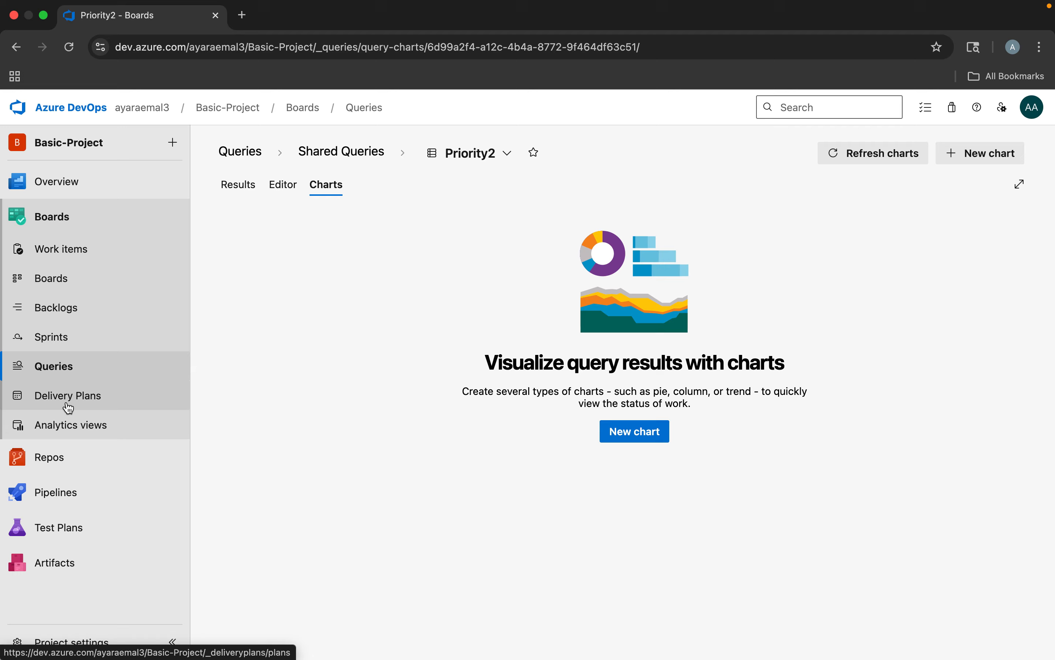
# View the project's Delivery Plans page and the Pipelines section's options
pyautogui.moveTo(42, 528)
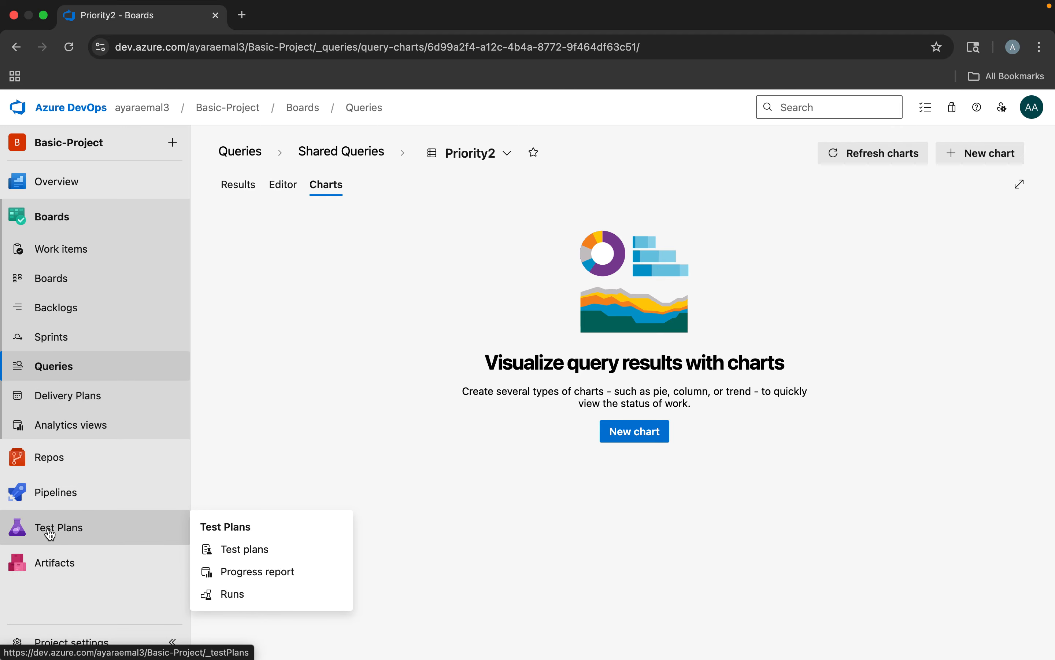
pyautogui.click(69, 397)
pyautogui.moveTo(45, 492)
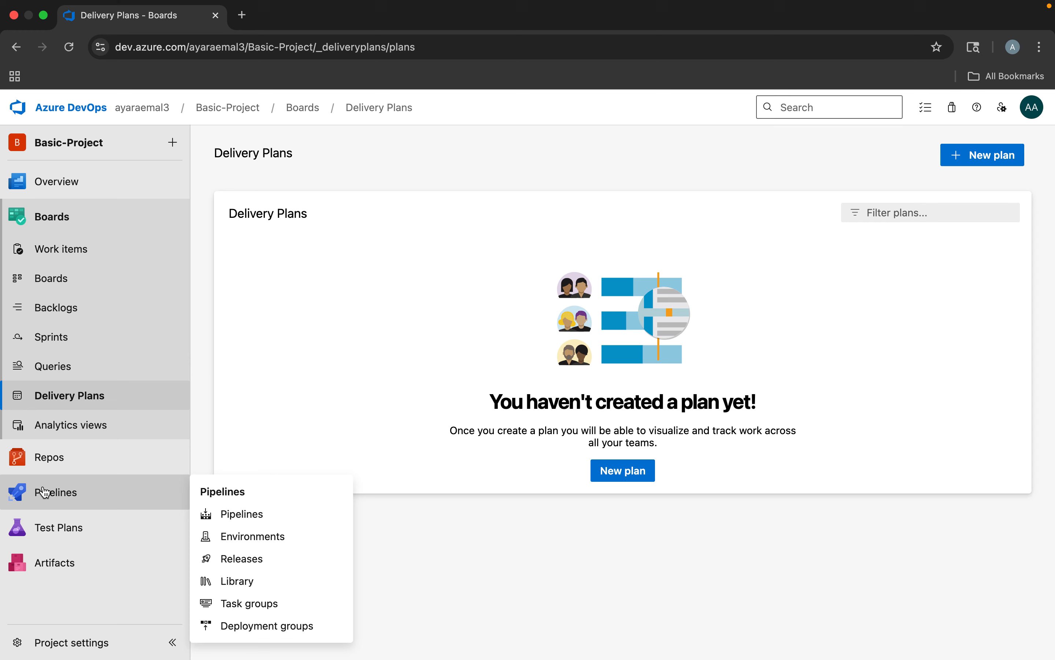
pyautogui.moveTo(48, 537)
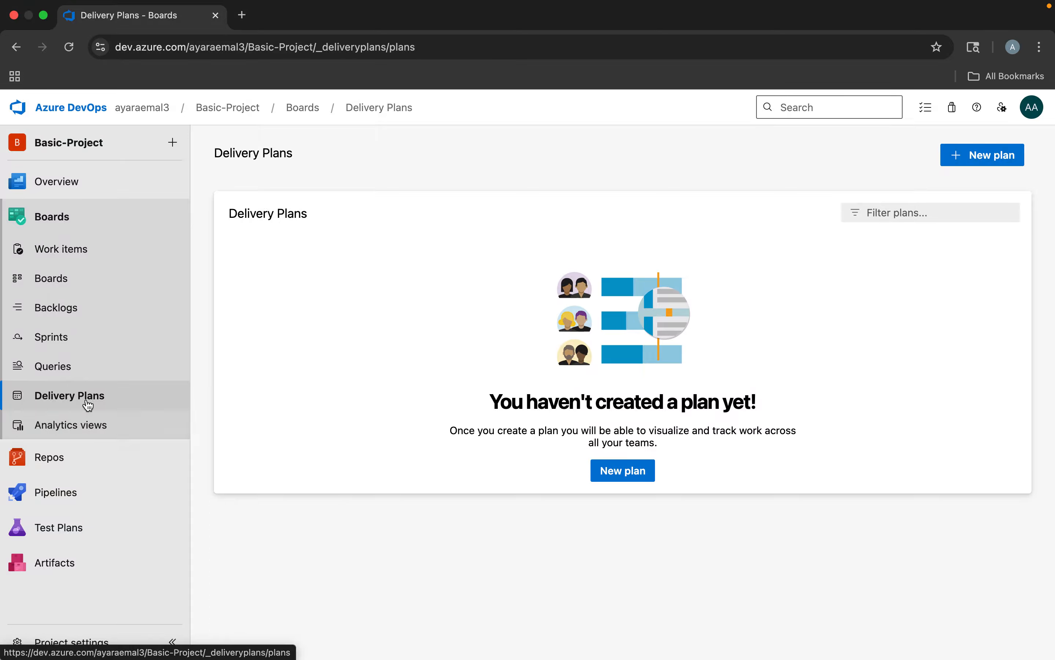
# Look at the team's board and backlog, and review the backlog's general team settings without saving
pyautogui.click(71, 284)
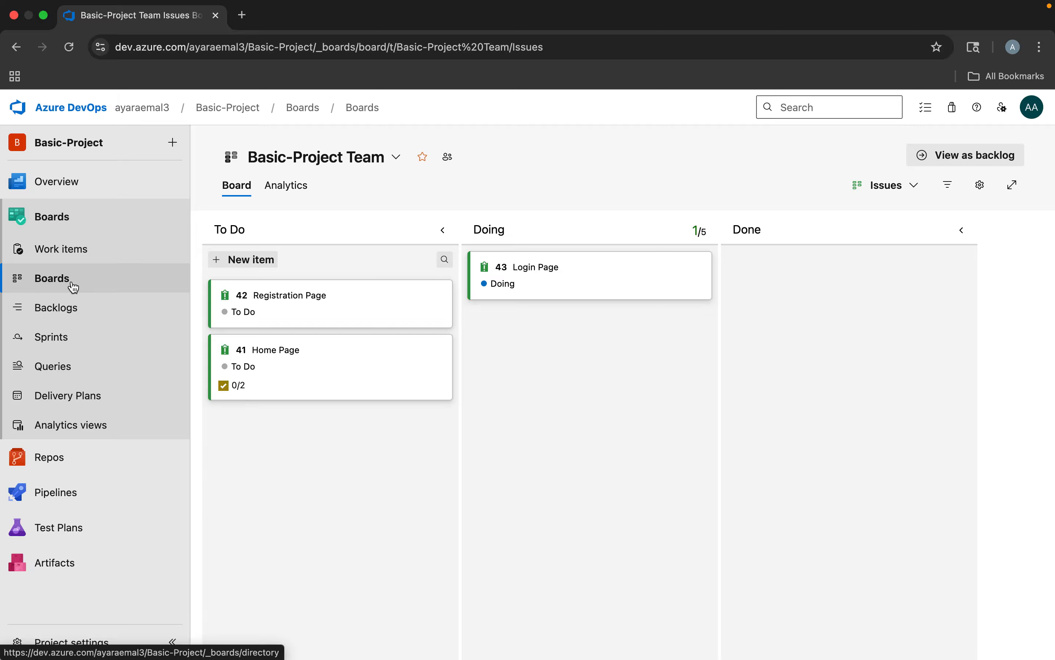
pyautogui.click(66, 307)
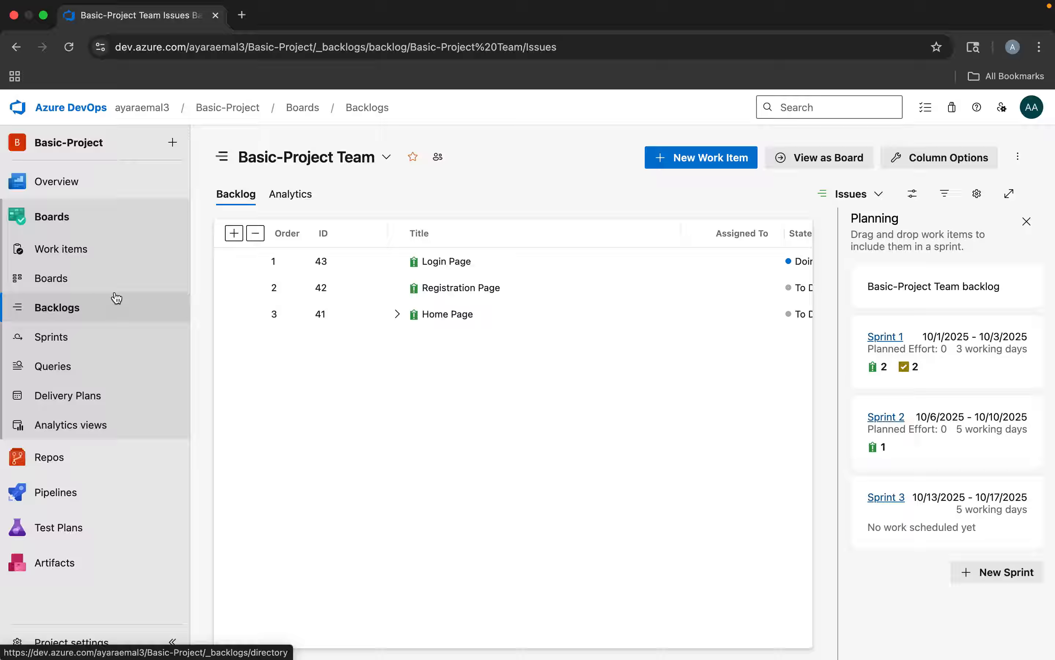
pyautogui.click(976, 196)
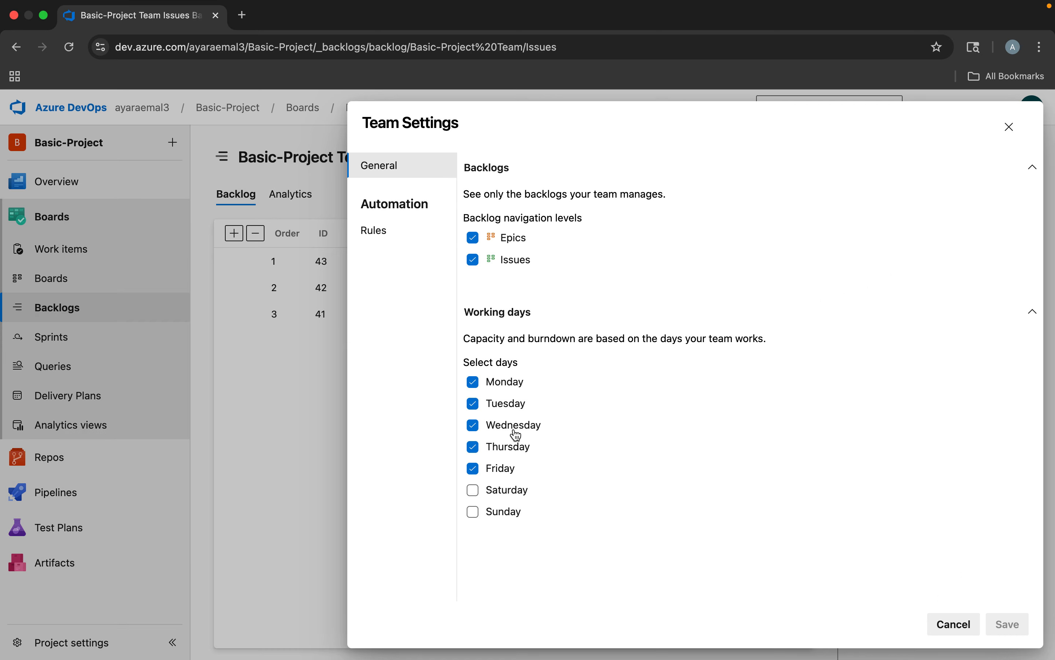
pyautogui.click(952, 624)
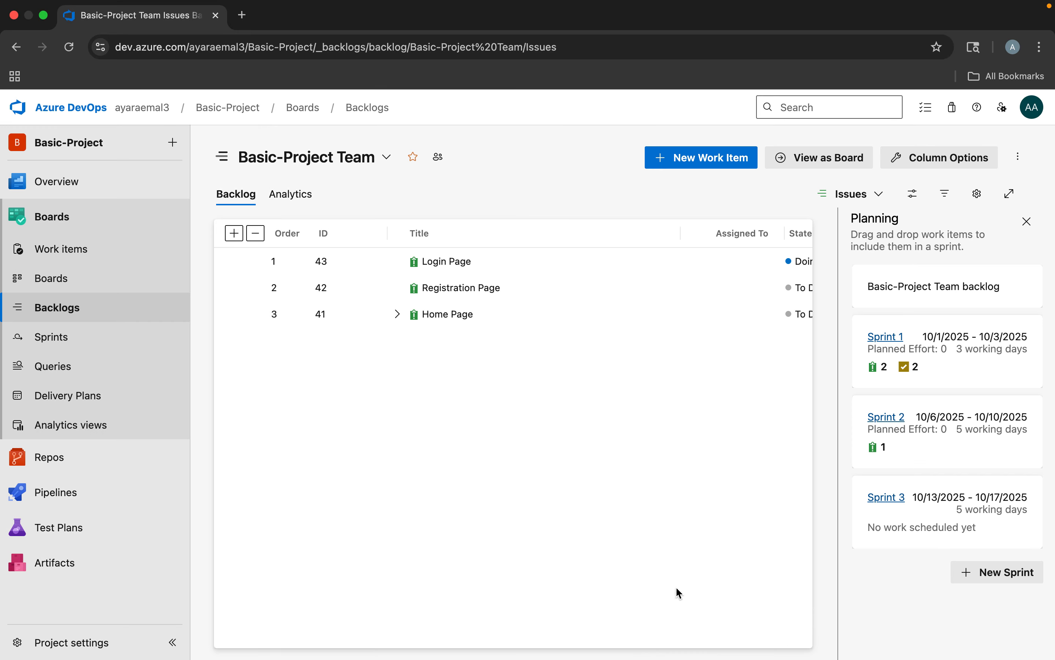
# Open the Issues board's settings and switch the Epics backlog navigation level off and back on
pyautogui.click(52, 278)
pyautogui.click(977, 187)
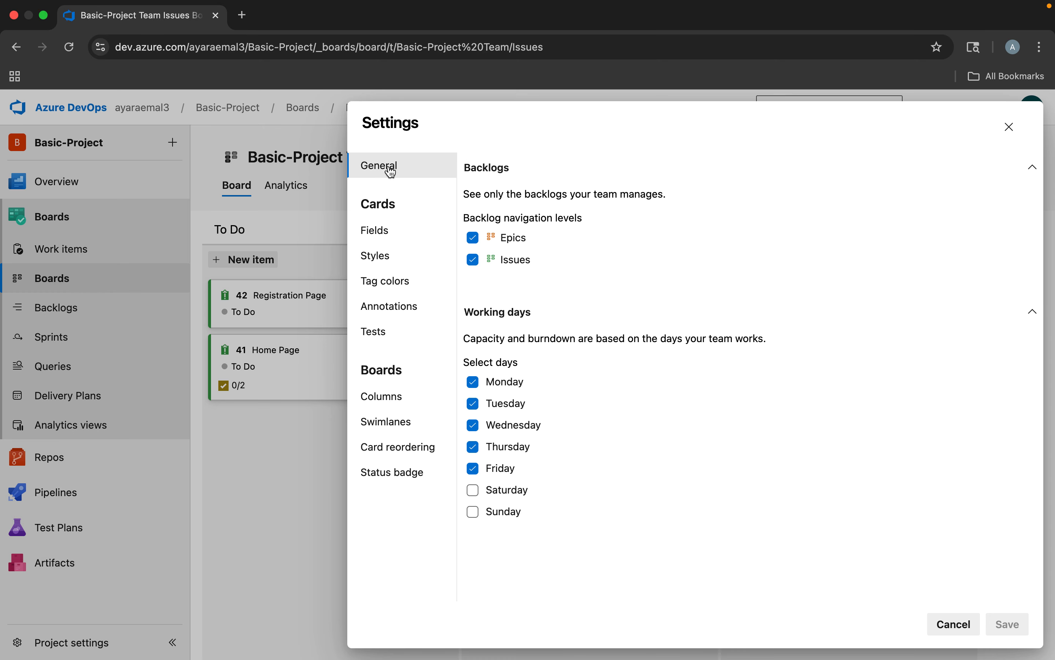
pyautogui.click(475, 243)
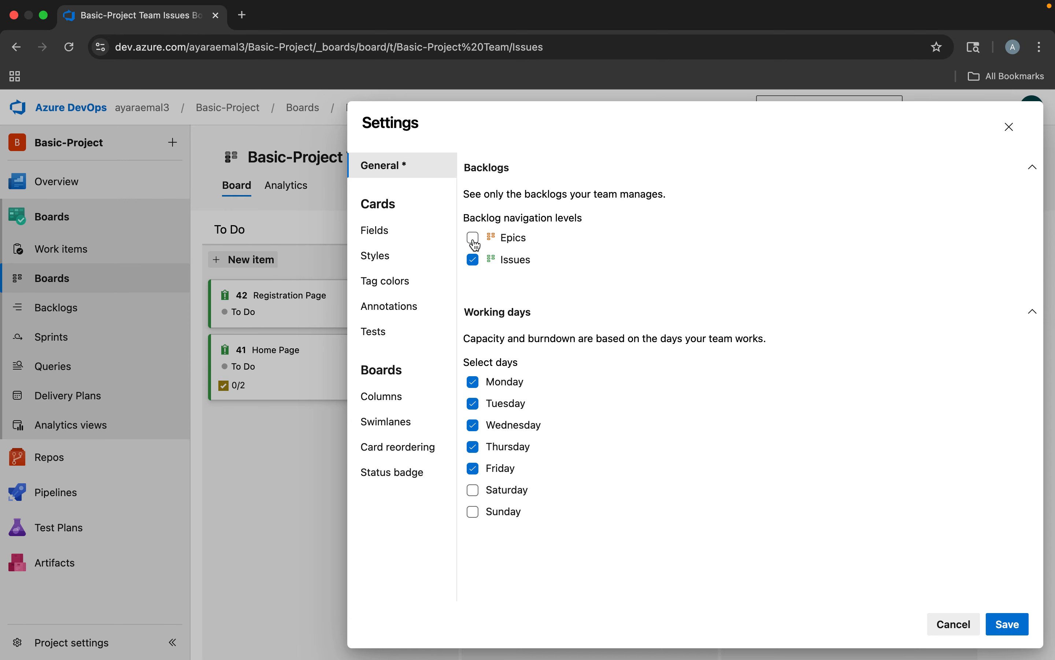
pyautogui.click(473, 239)
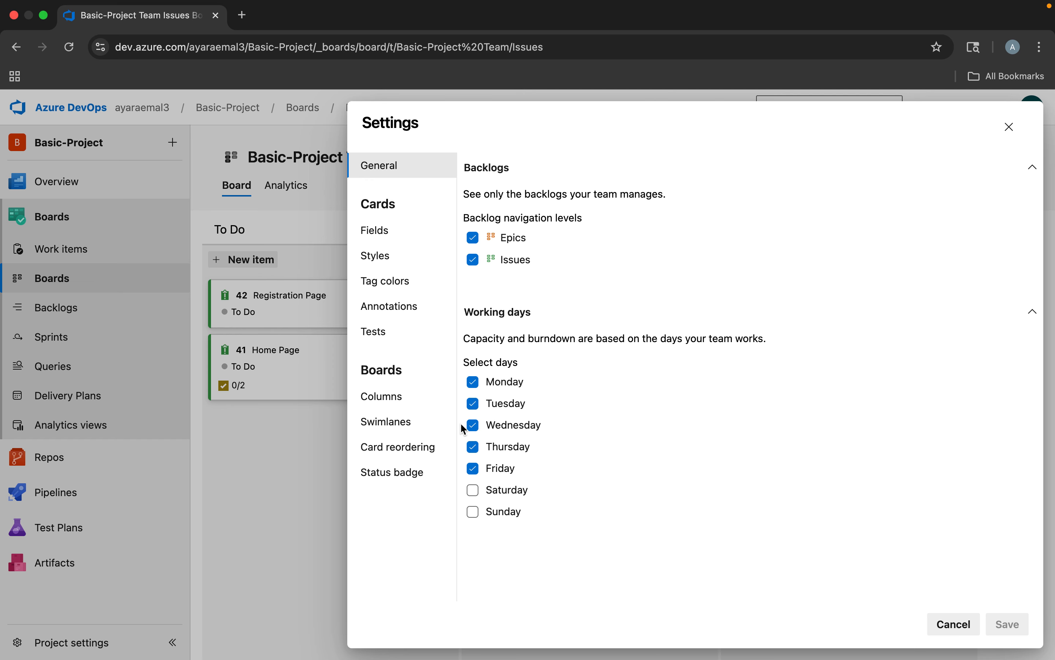
# Try adding Activated By as an additional field on the Issue cards, and remove it again
pyautogui.click(375, 230)
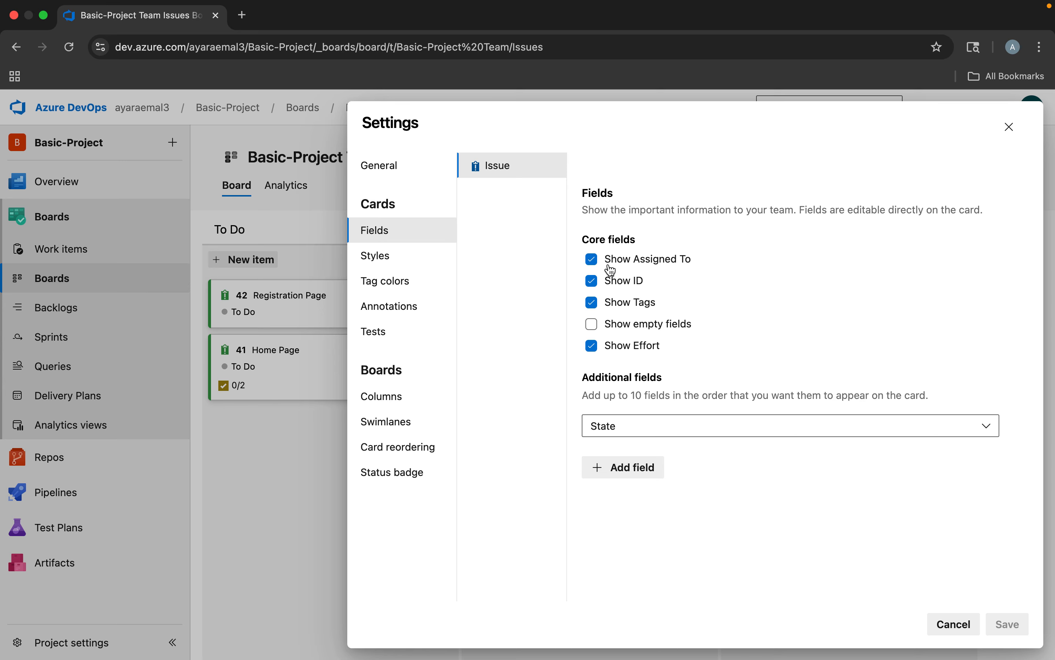
pyautogui.click(620, 467)
pyautogui.click(606, 468)
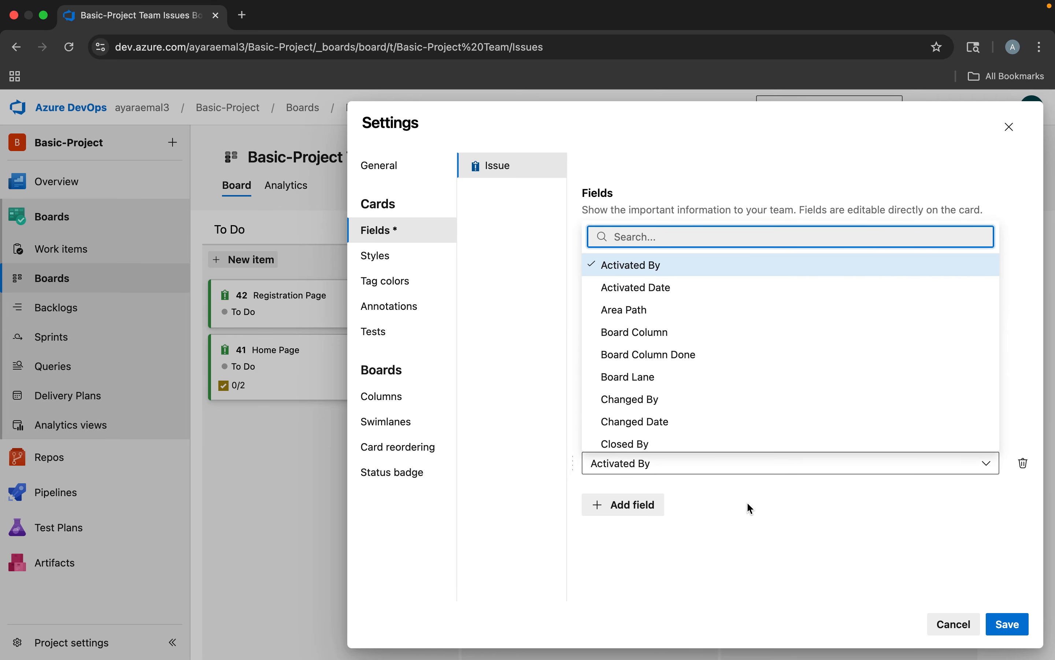
pyautogui.click(779, 492)
pyautogui.click(1028, 464)
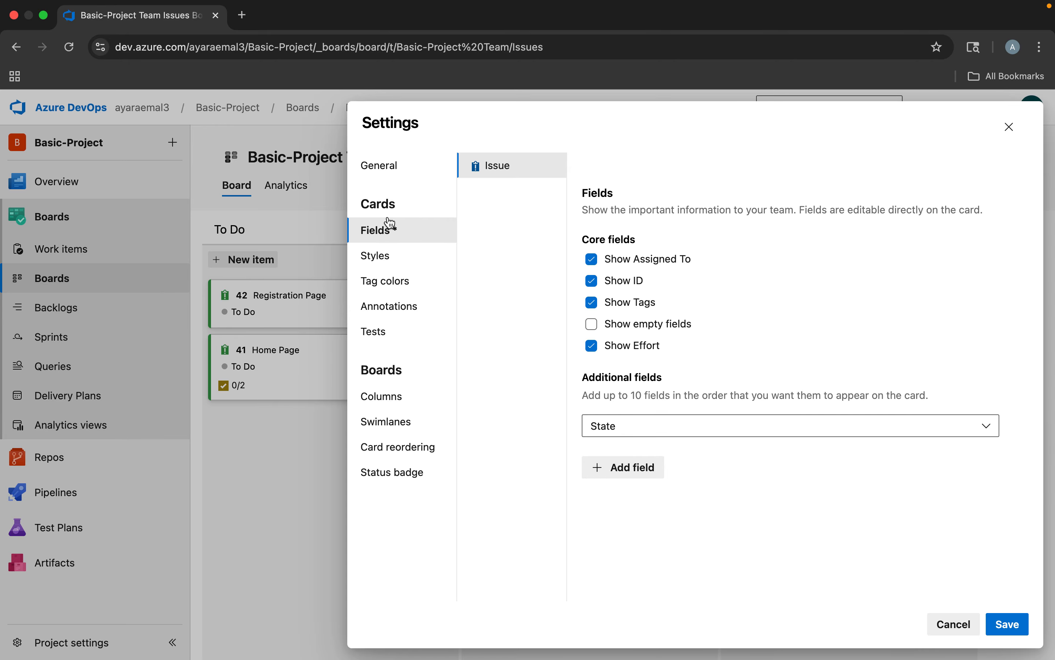
# Add a card styling rule named state and give it the color Green
pyautogui.click(378, 261)
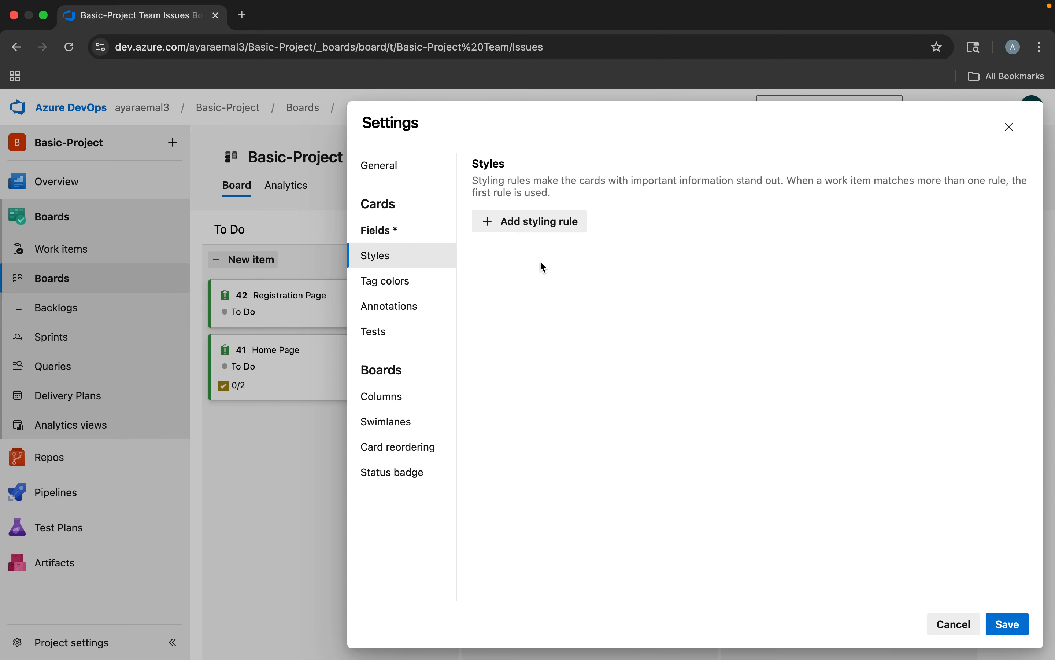
pyautogui.click(518, 227)
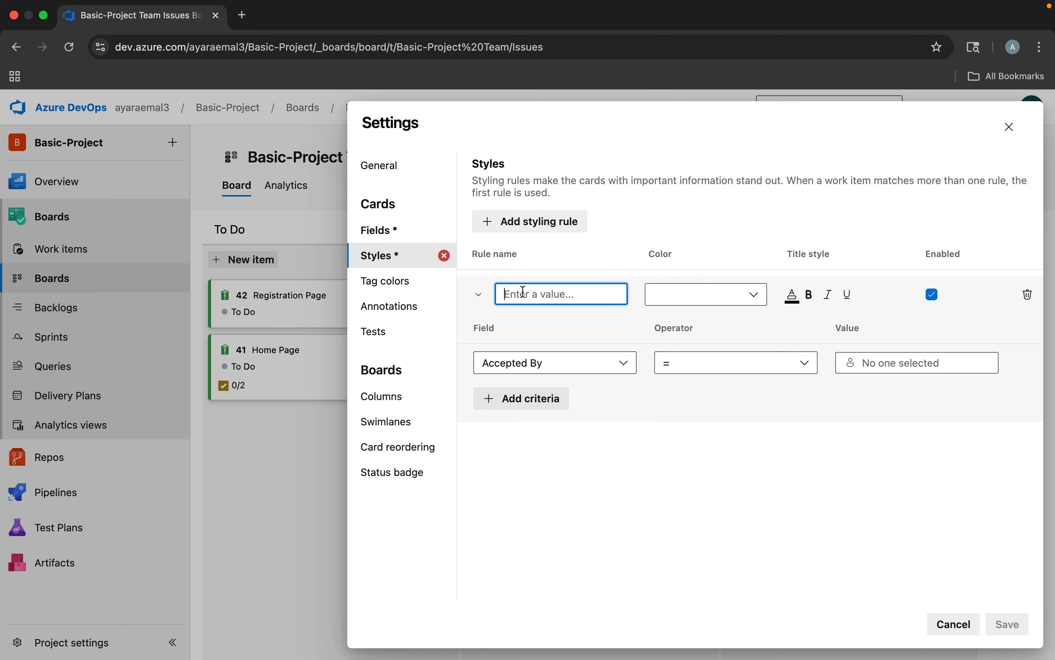
pyautogui.write('s')
pyautogui.press('BackSpace')
pyautogui.write('state')
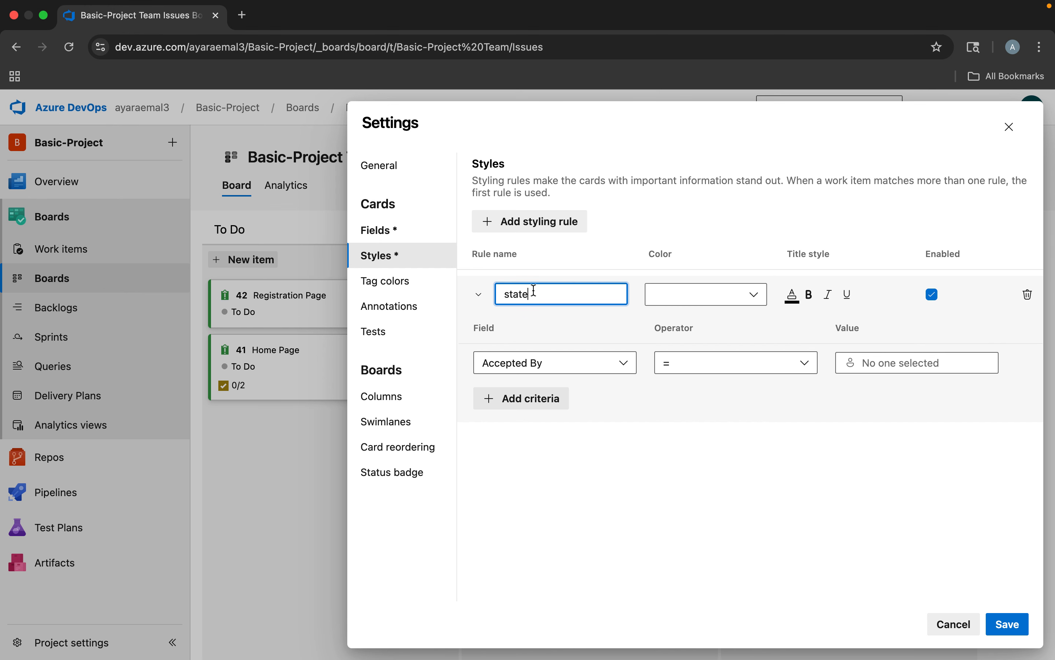
pyautogui.click(666, 305)
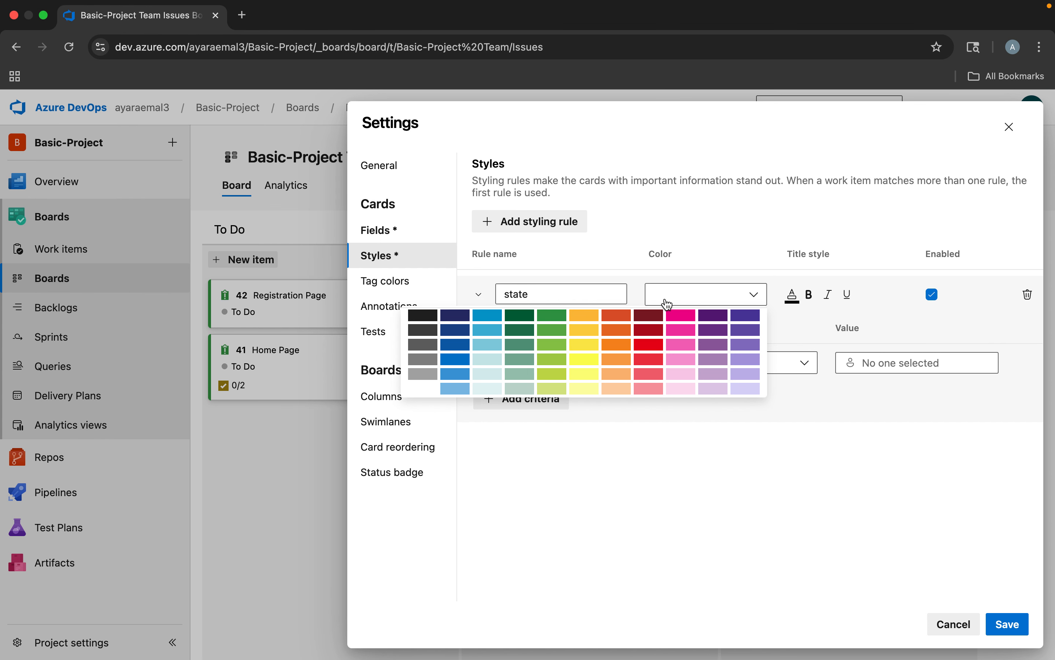
pyautogui.click(561, 321)
# Set the criterion field of the state styling rule to State
pyautogui.click(545, 368)
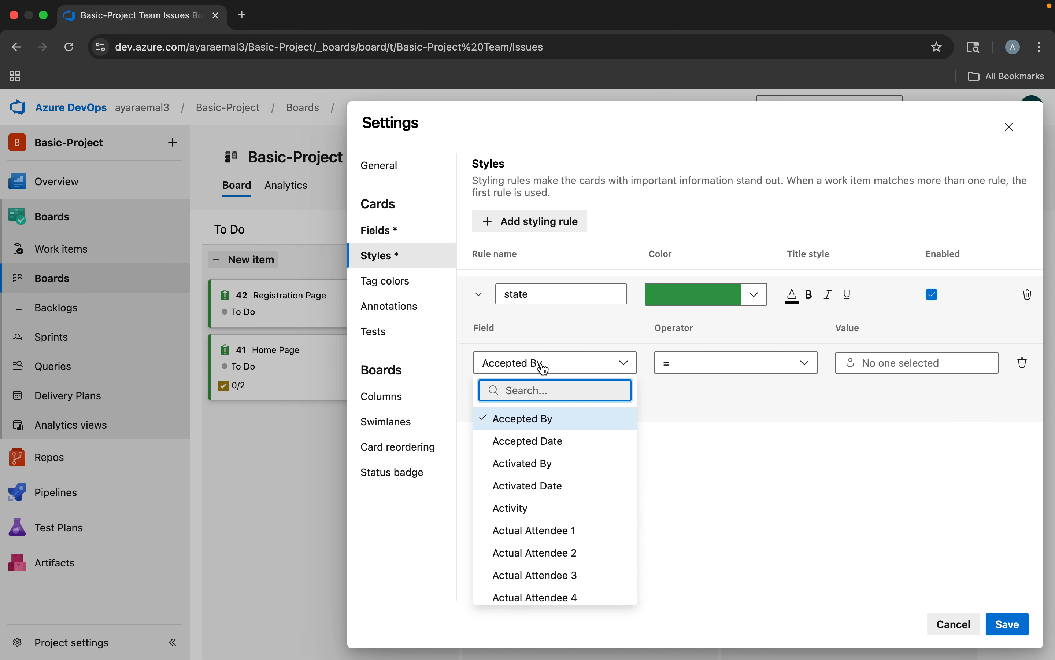
pyautogui.click(543, 293)
pyautogui.doubleClick(543, 294)
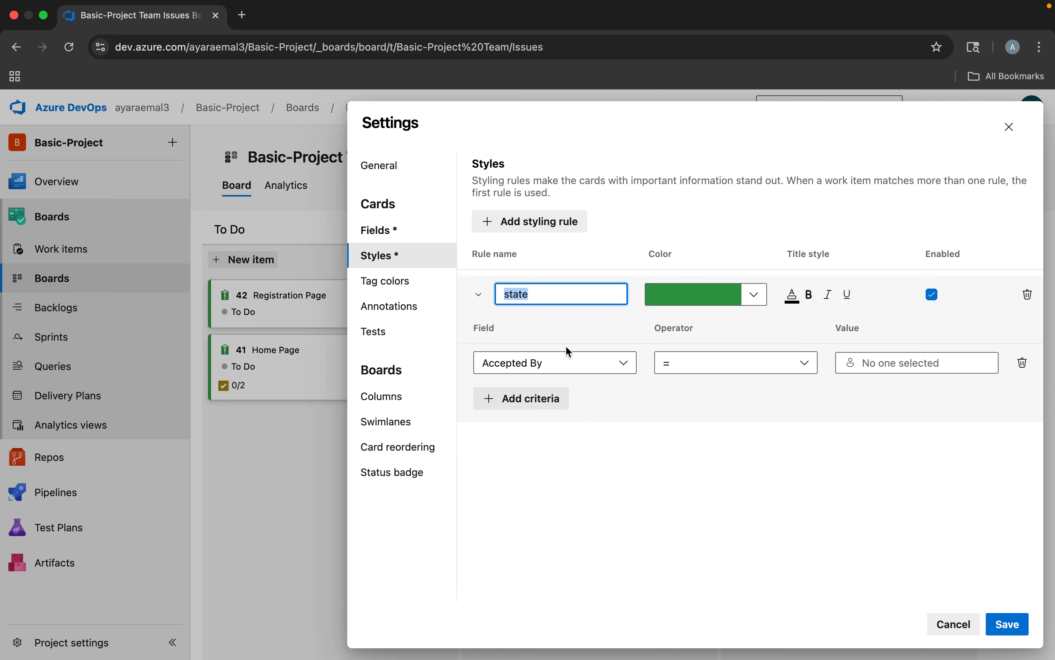
pyautogui.click(543, 362)
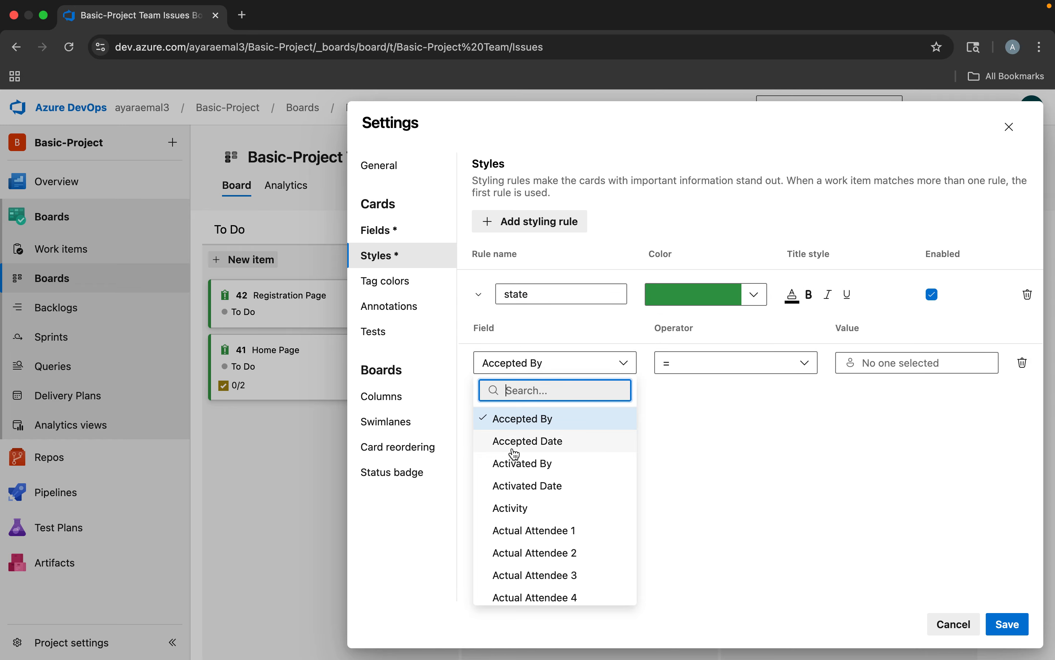
pyautogui.write('s')
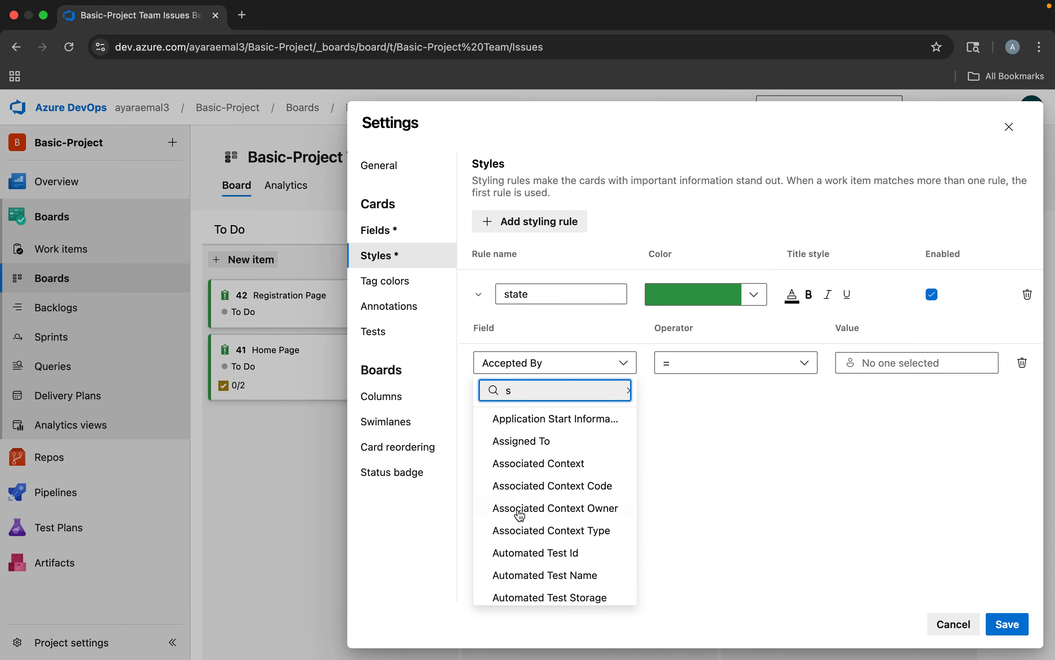
pyautogui.scroll(-5, 526, 521)
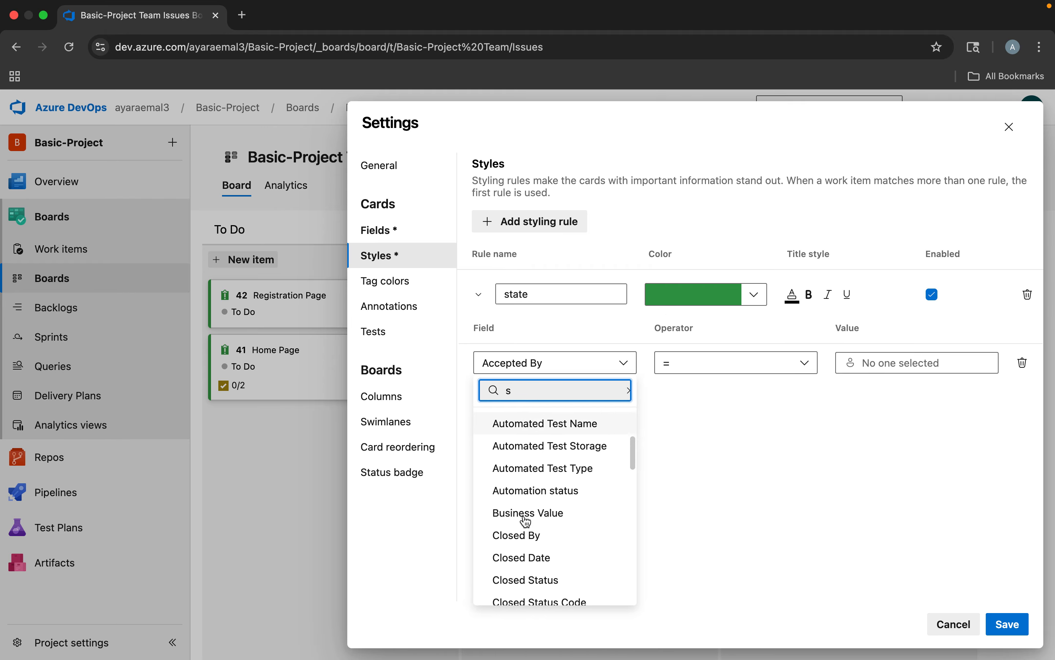
pyautogui.scroll(5, 527, 522)
pyautogui.write('tate')
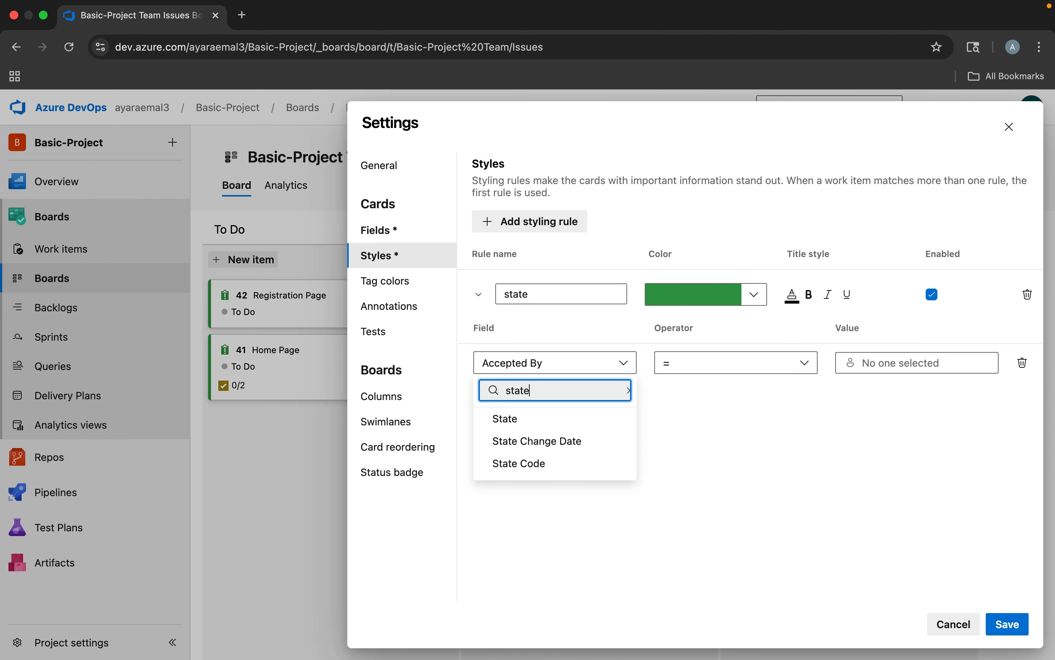
pyautogui.click(508, 419)
# Make the state rule apply when State = Doing, and save the board settings
pyautogui.click(701, 366)
pyautogui.click(700, 367)
pyautogui.click(844, 362)
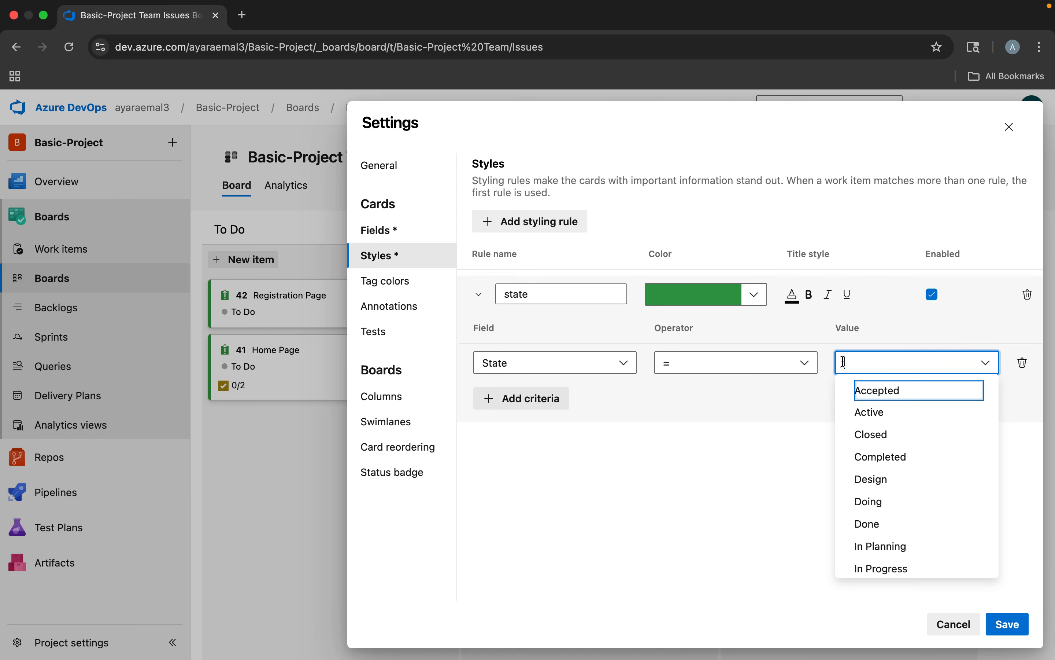
pyautogui.write('Doi')
pyautogui.click(871, 391)
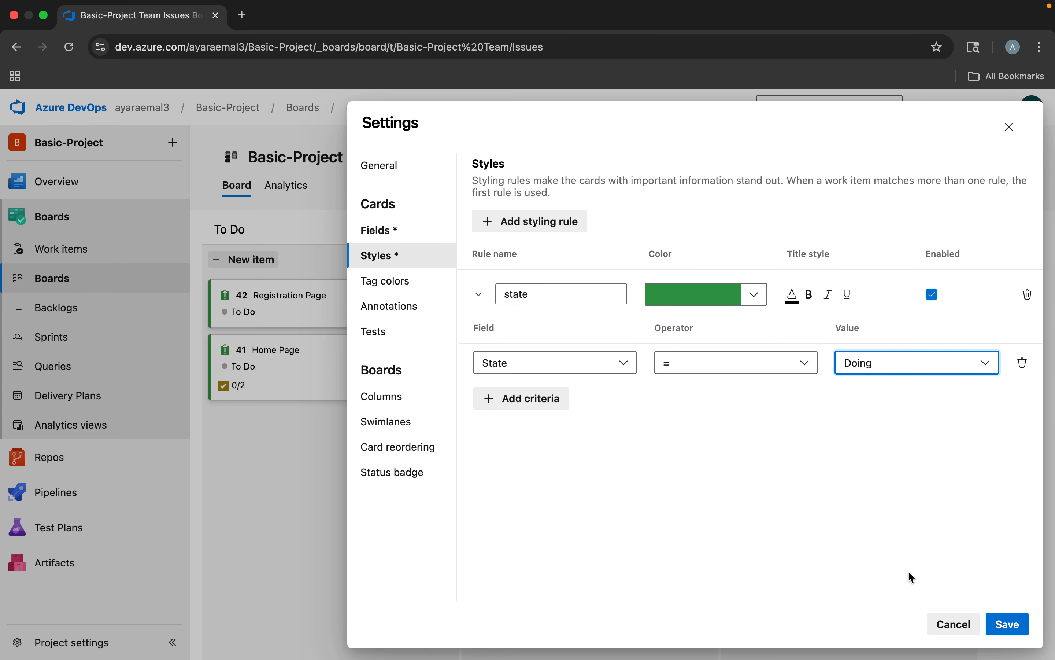
pyautogui.click(1004, 624)
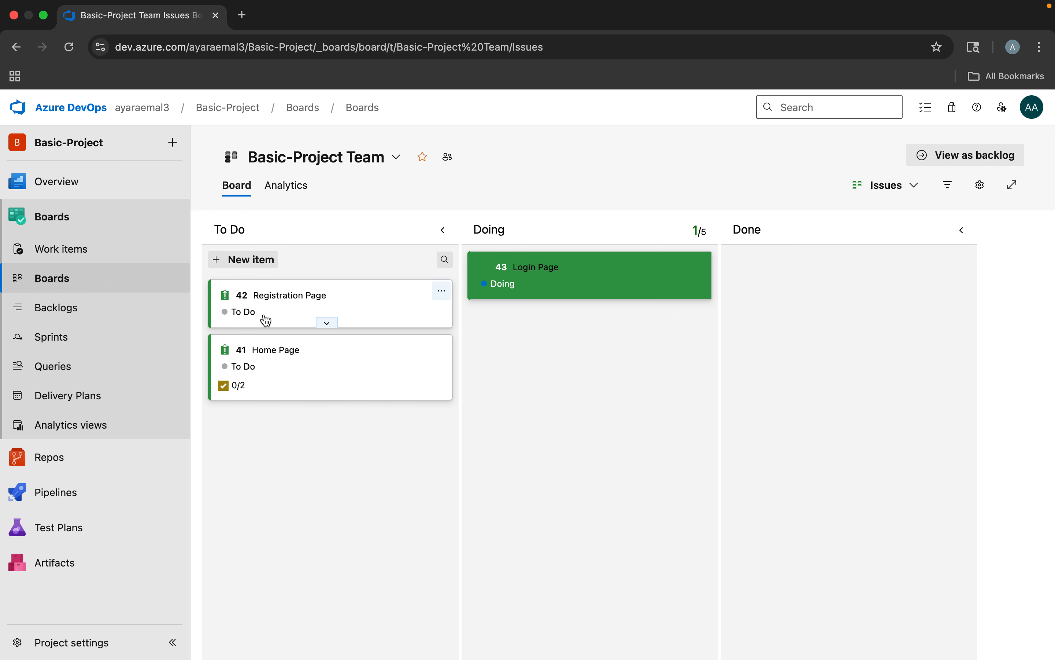
# Change the Registration Page issue's state on its card to Doing, followed by Done
pyautogui.click(246, 312)
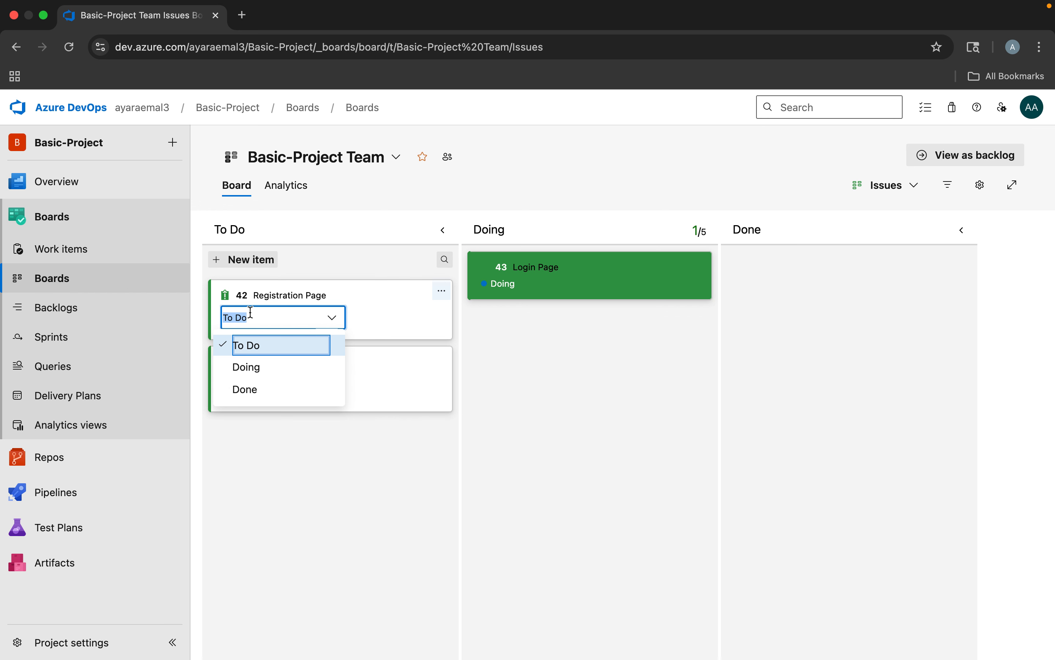
pyautogui.click(254, 367)
pyautogui.click(523, 423)
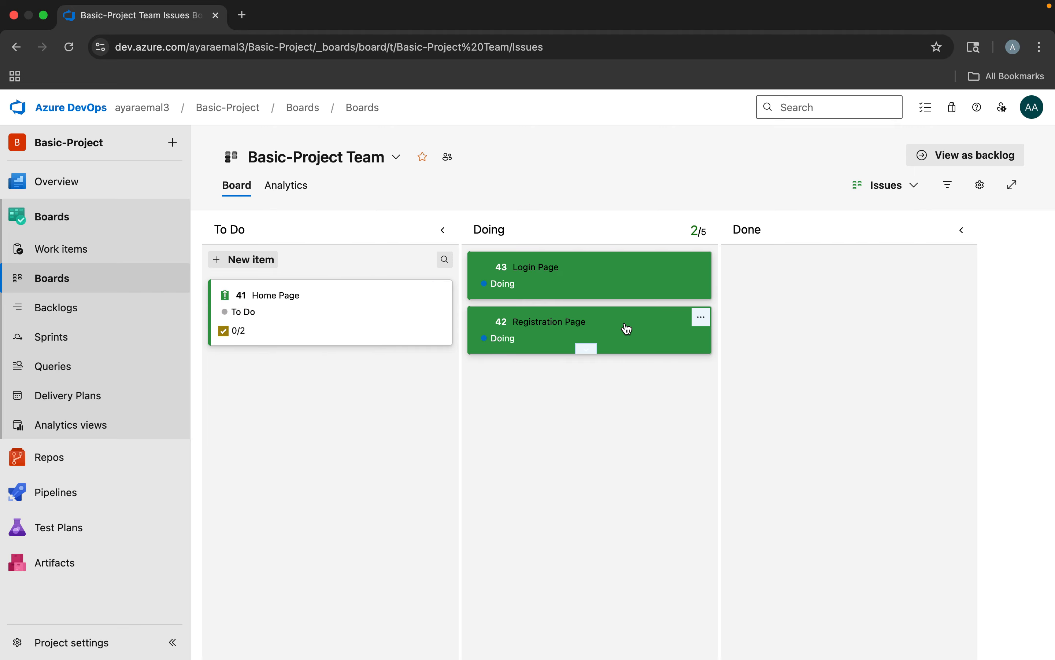
pyautogui.click(501, 340)
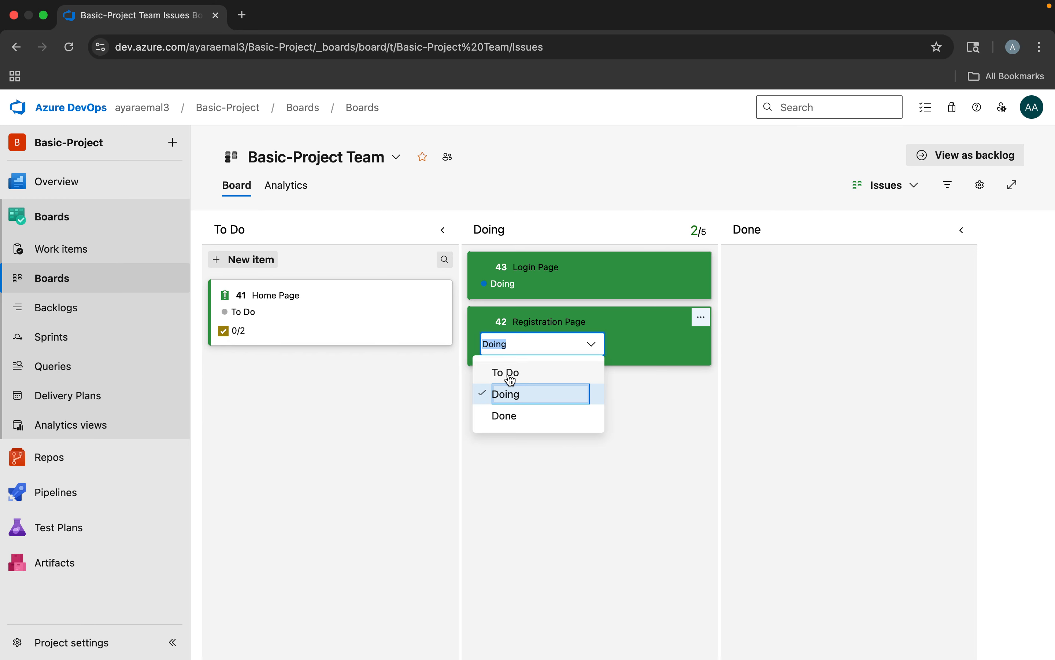
pyautogui.click(504, 415)
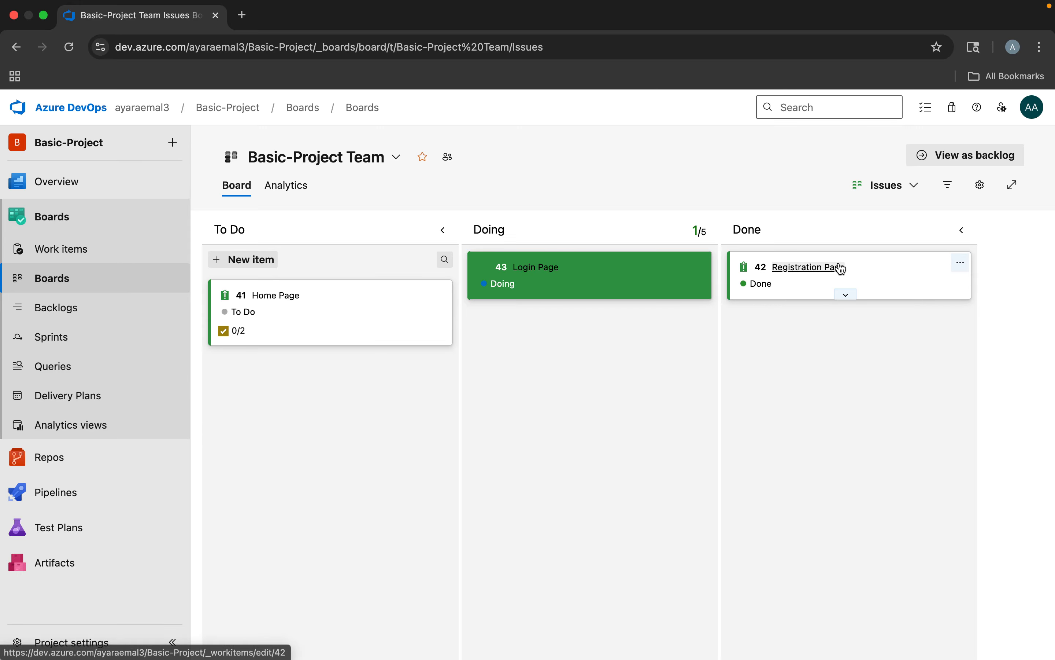
# Add a second card styling rule named Tag to the Issues board and give it the color Yellow
pyautogui.click(980, 185)
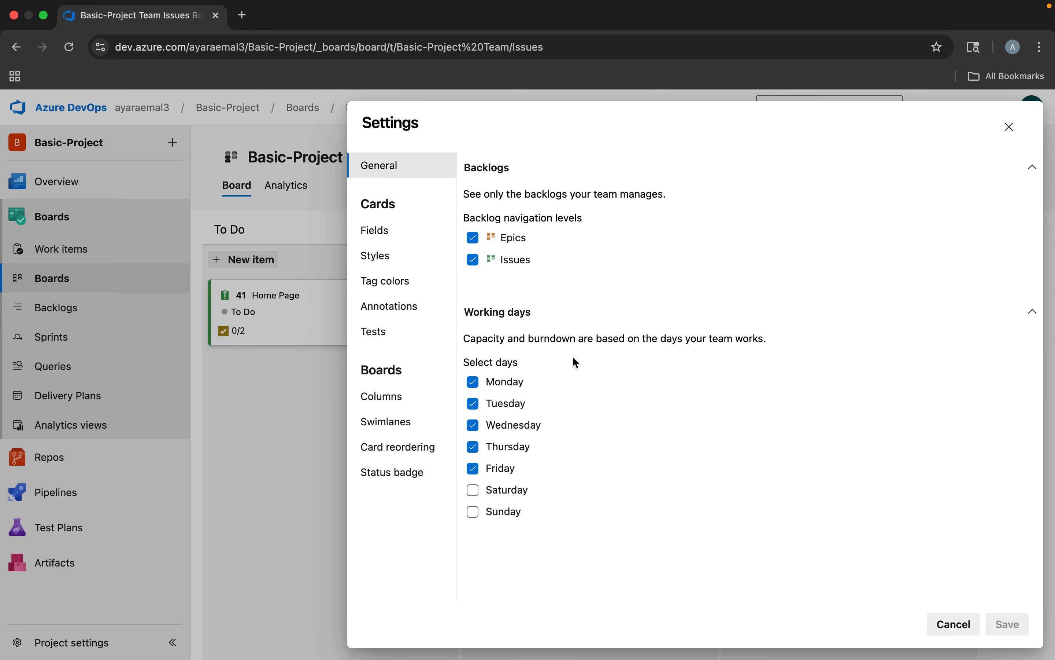
pyautogui.click(376, 234)
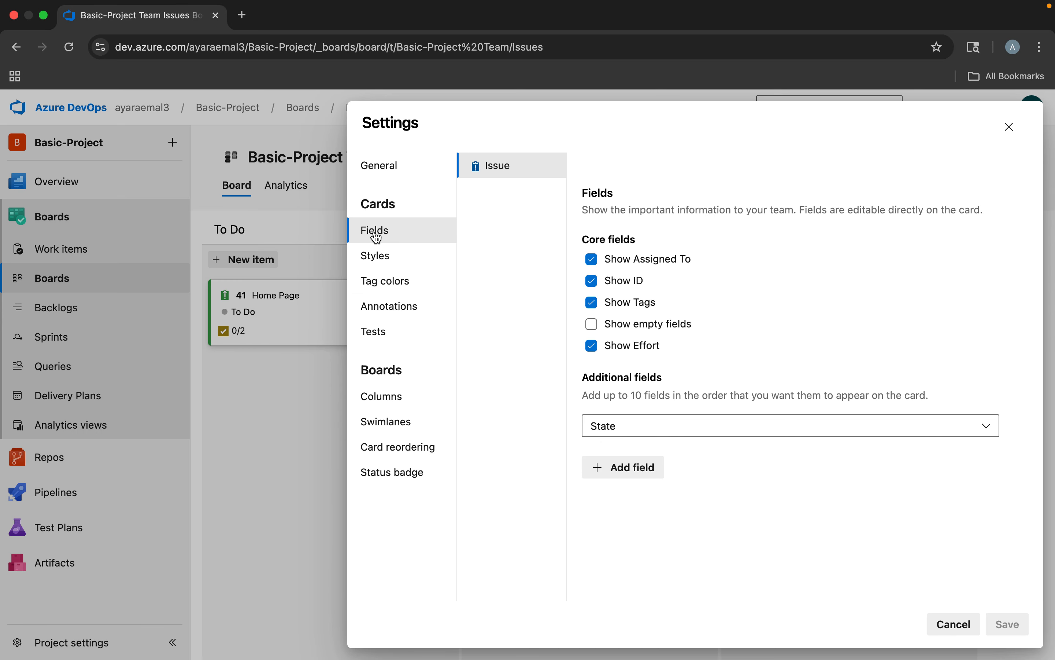
pyautogui.click(374, 261)
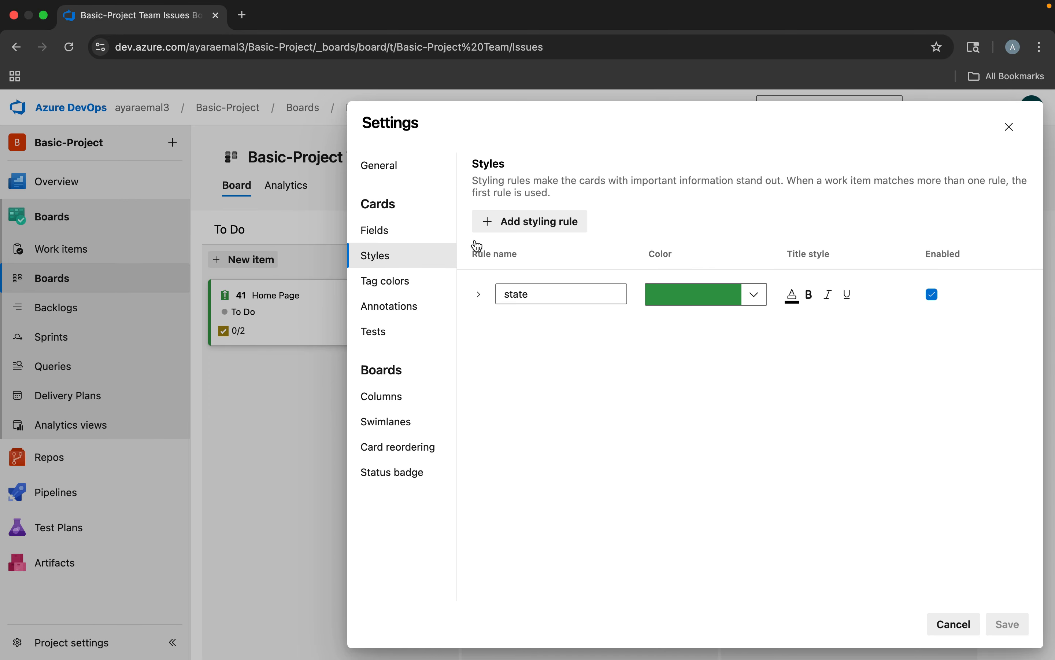
pyautogui.click(527, 223)
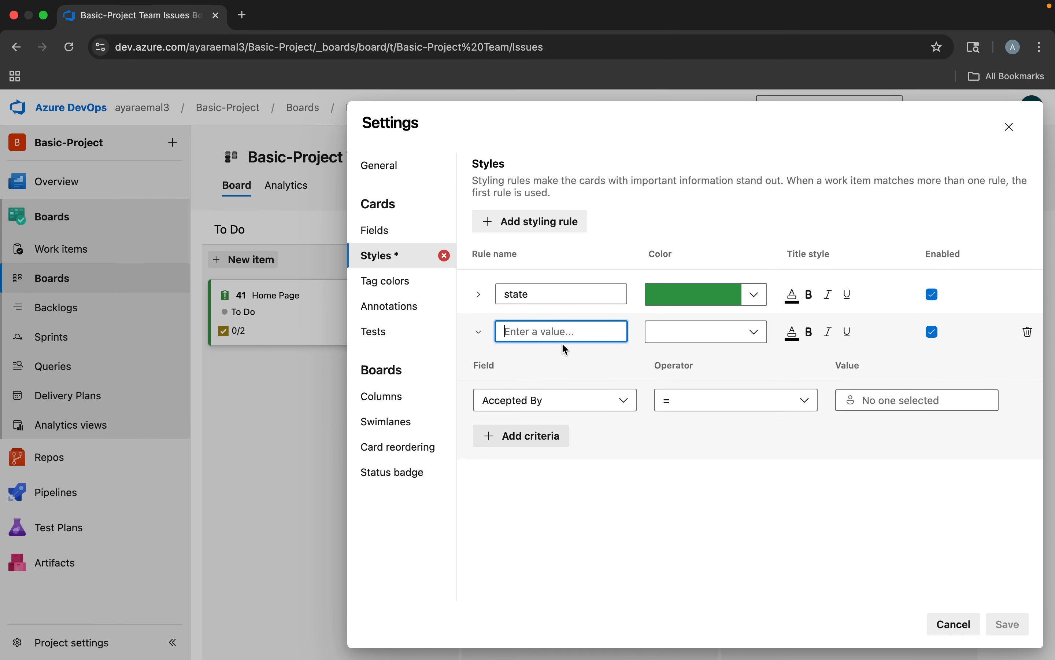
pyautogui.write('T')
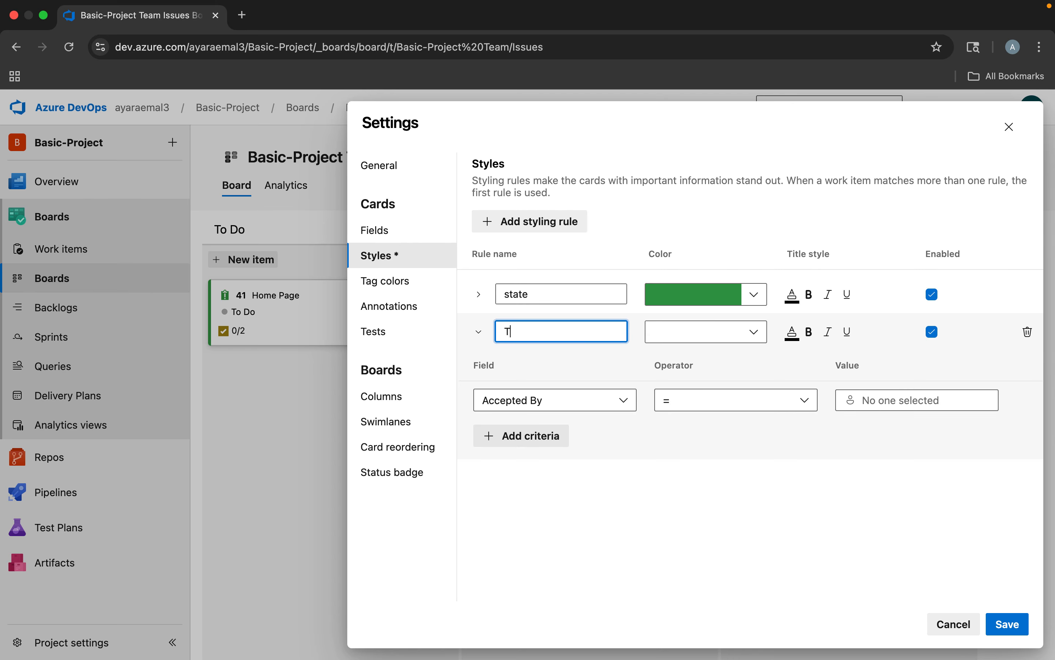
pyautogui.click(715, 337)
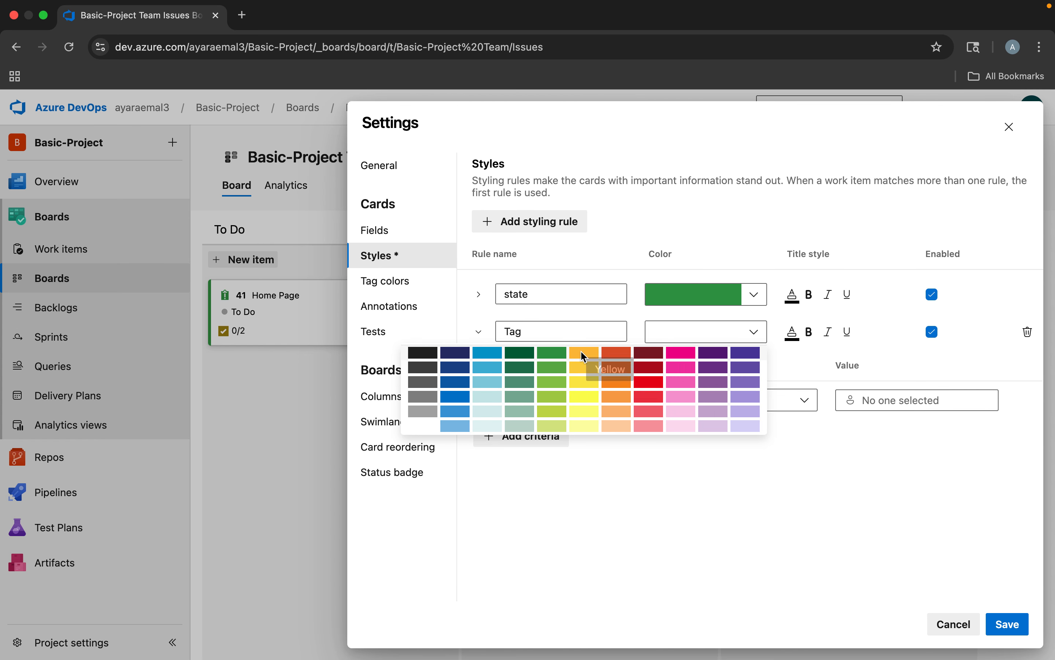
pyautogui.click(583, 356)
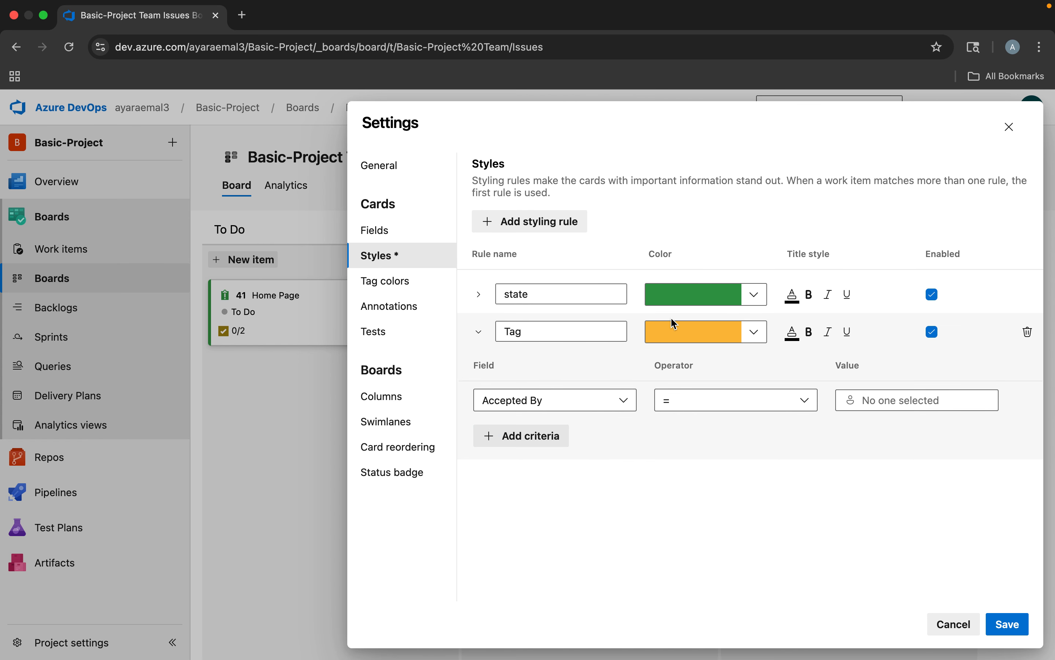
# Define the Tag rule's criterion as Tags Contains Development, and save the board settings
pyautogui.click(553, 402)
pyautogui.write('tag')
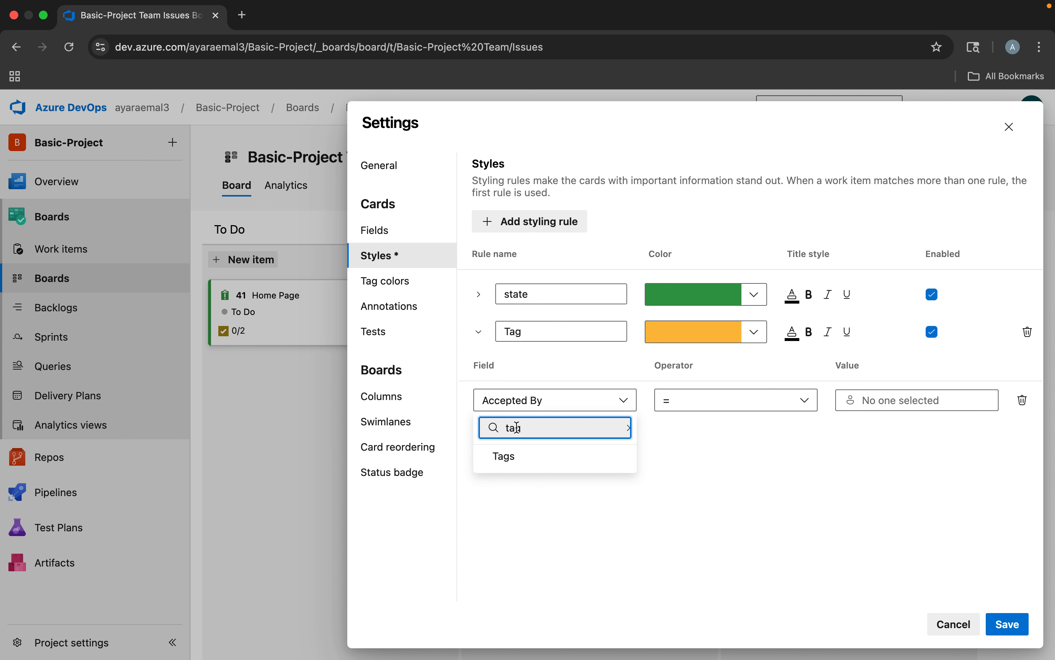
pyautogui.click(509, 466)
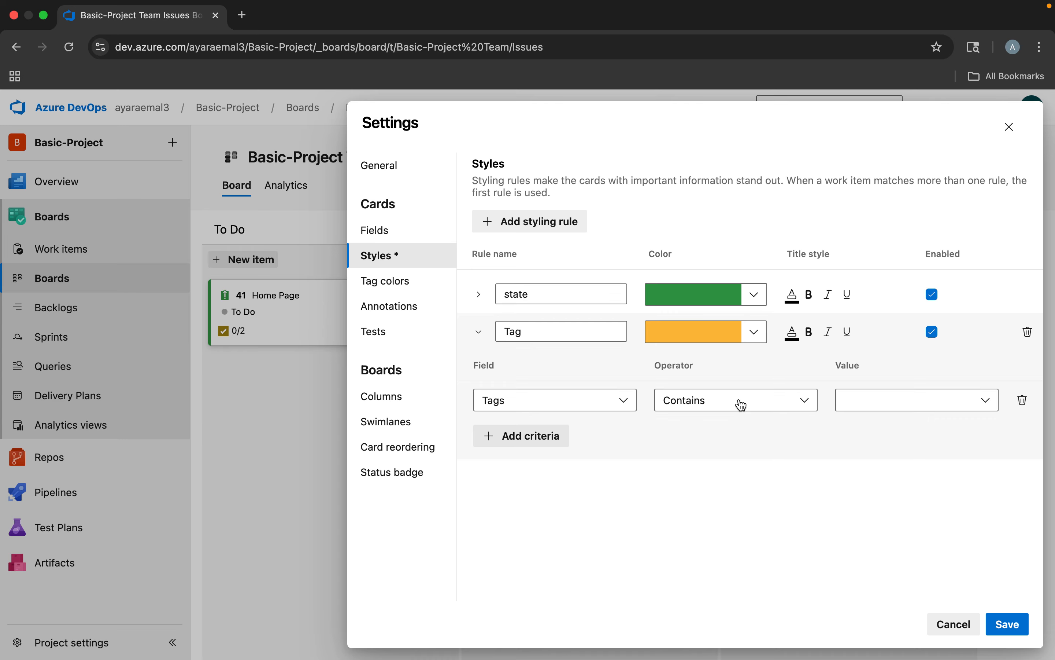
pyautogui.click(848, 399)
pyautogui.write('Deg')
pyautogui.press('BackSpace')
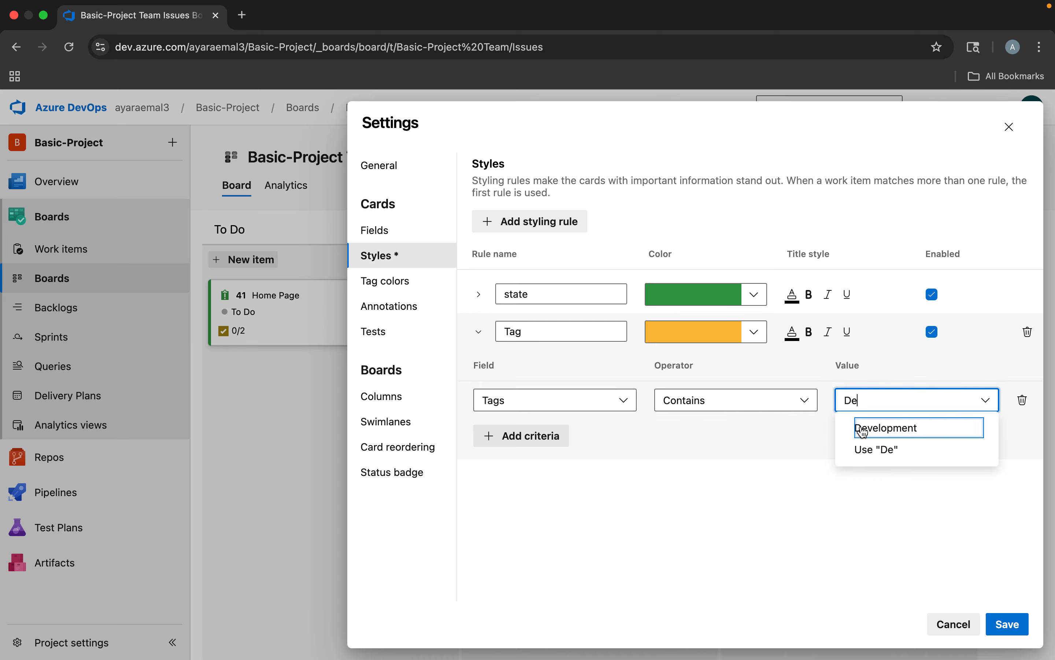
pyautogui.click(880, 432)
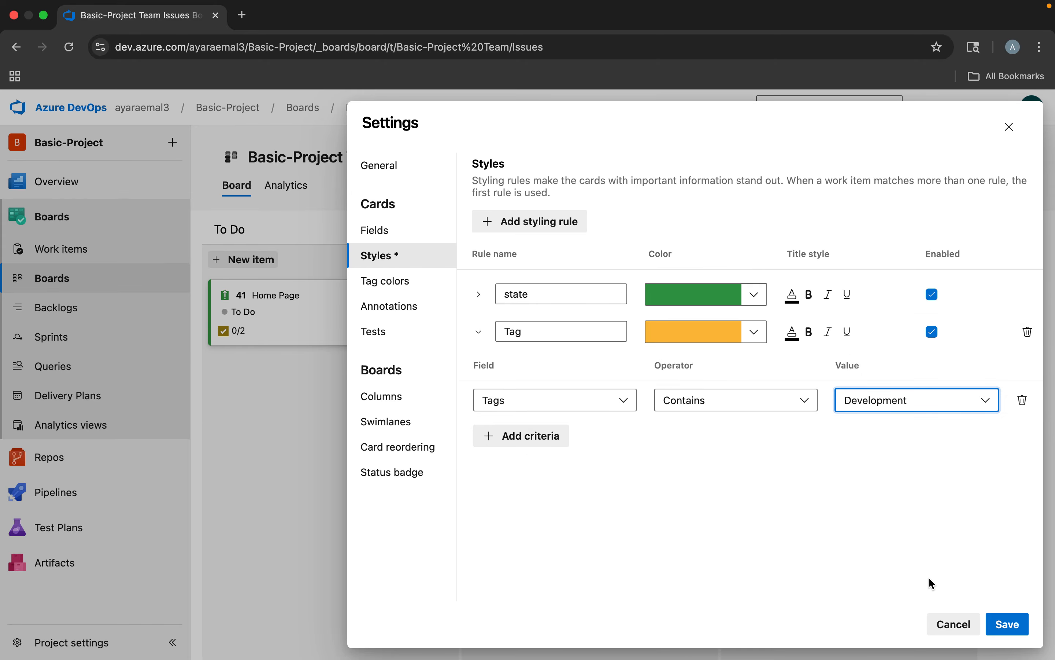
pyautogui.click(1007, 624)
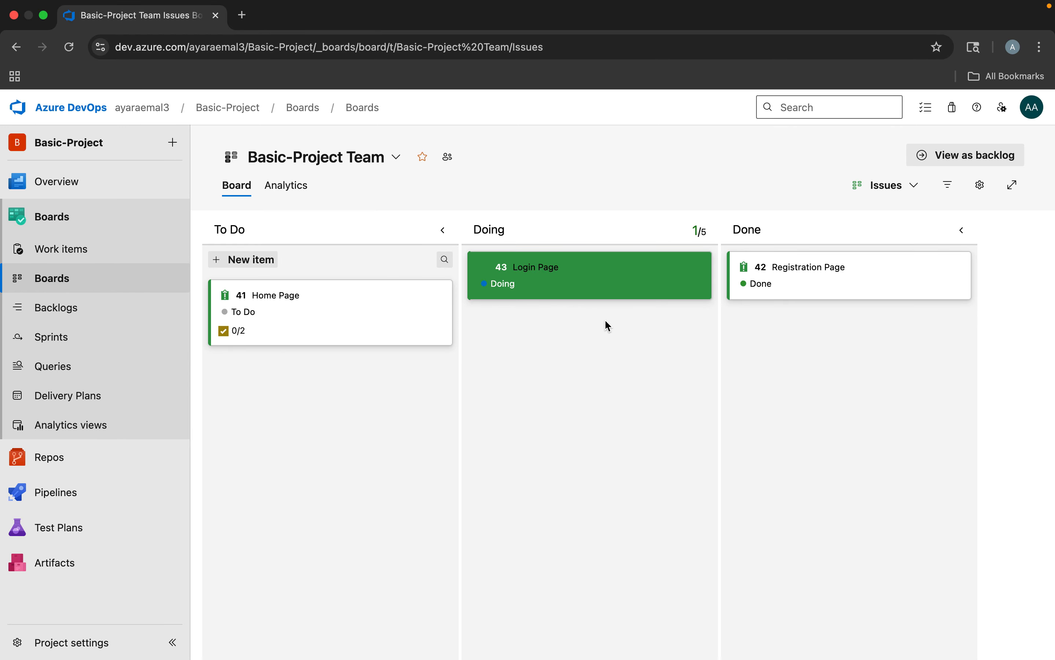
pyautogui.click(521, 267)
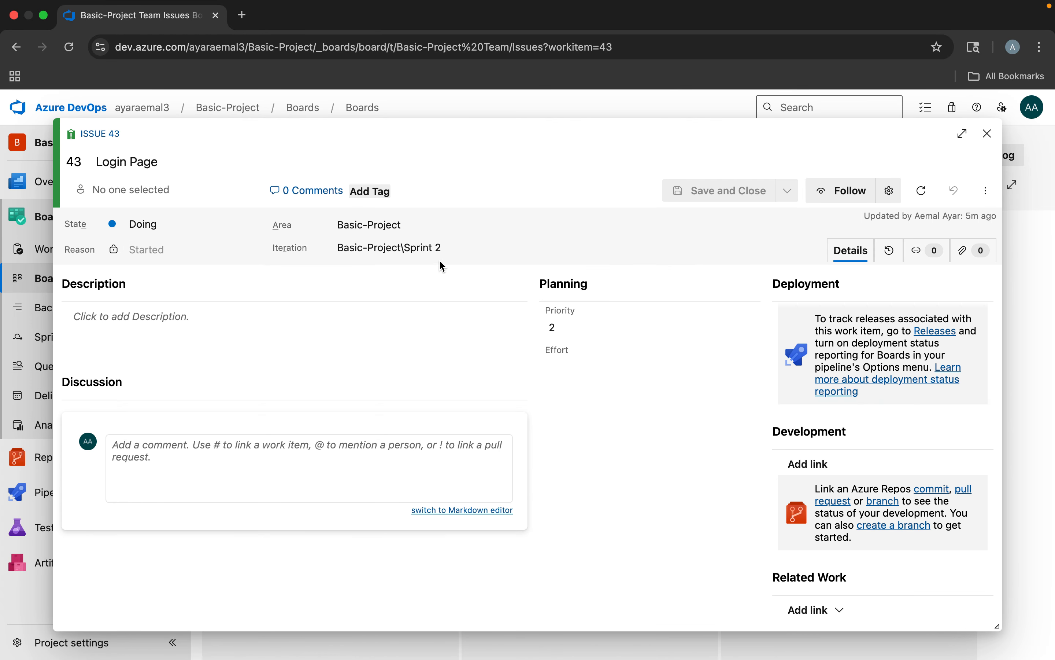
pyautogui.click(372, 192)
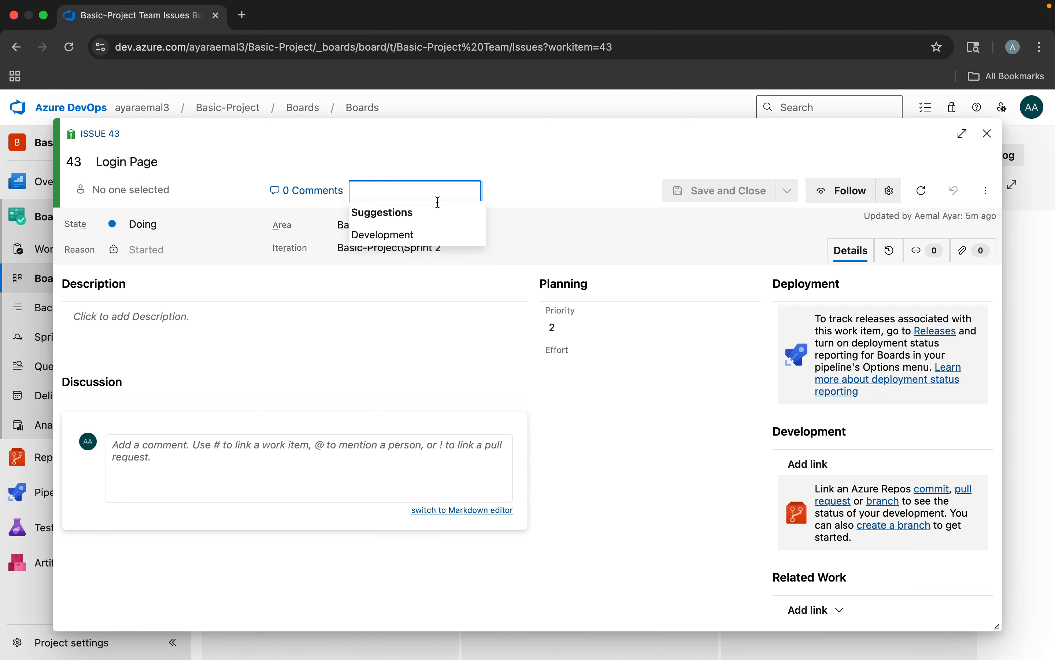
pyautogui.click(988, 133)
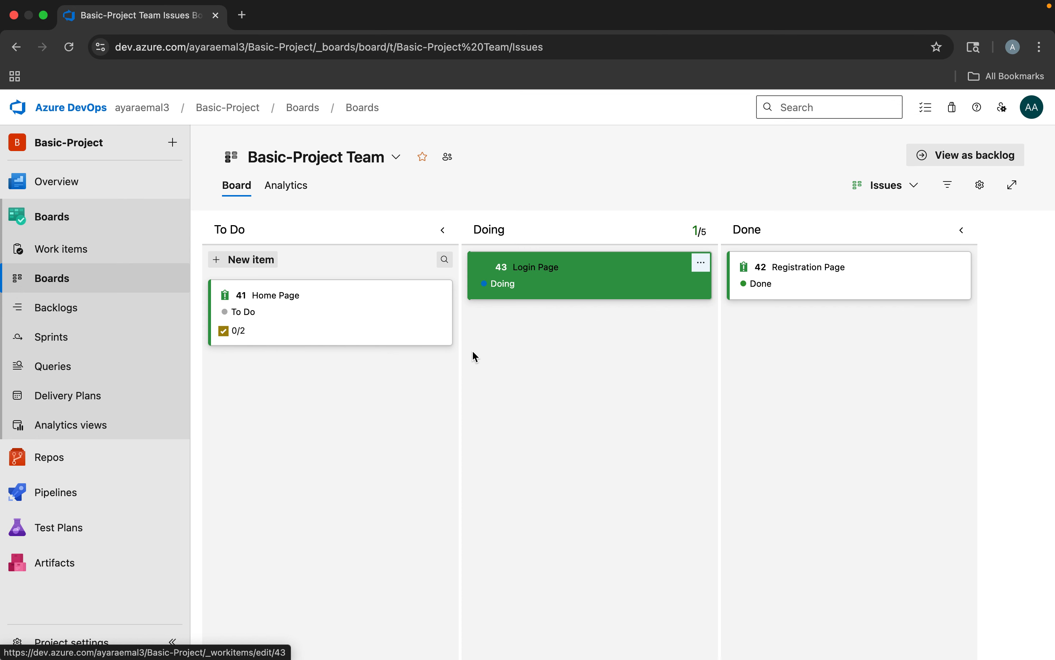
# Add the Development tag to the Home Page issue, then save and close it
pyautogui.click(290, 295)
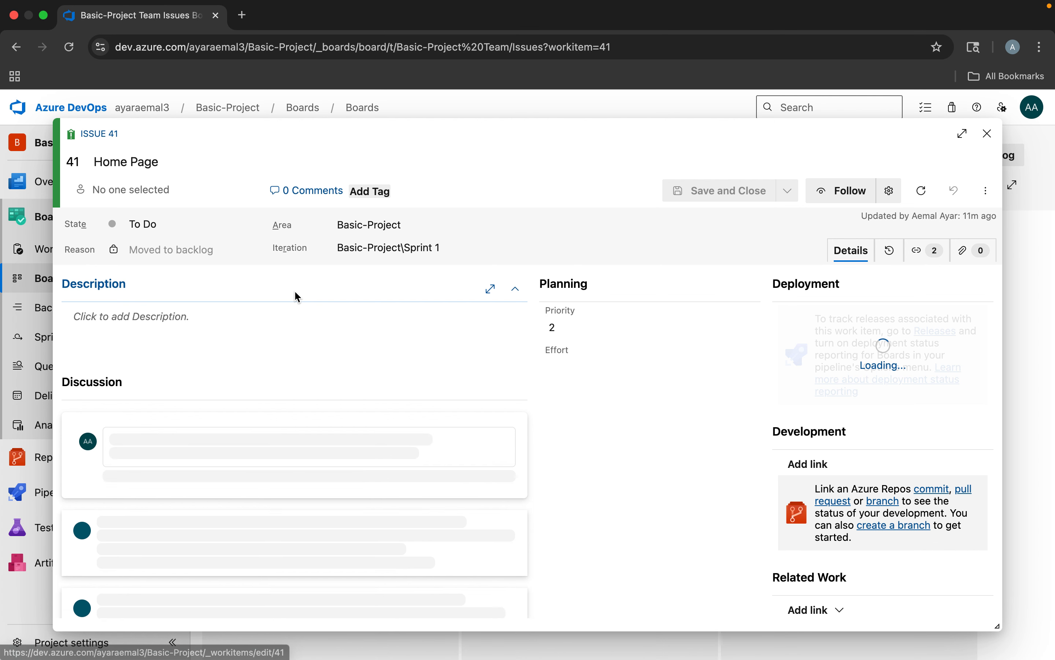
pyautogui.click(390, 192)
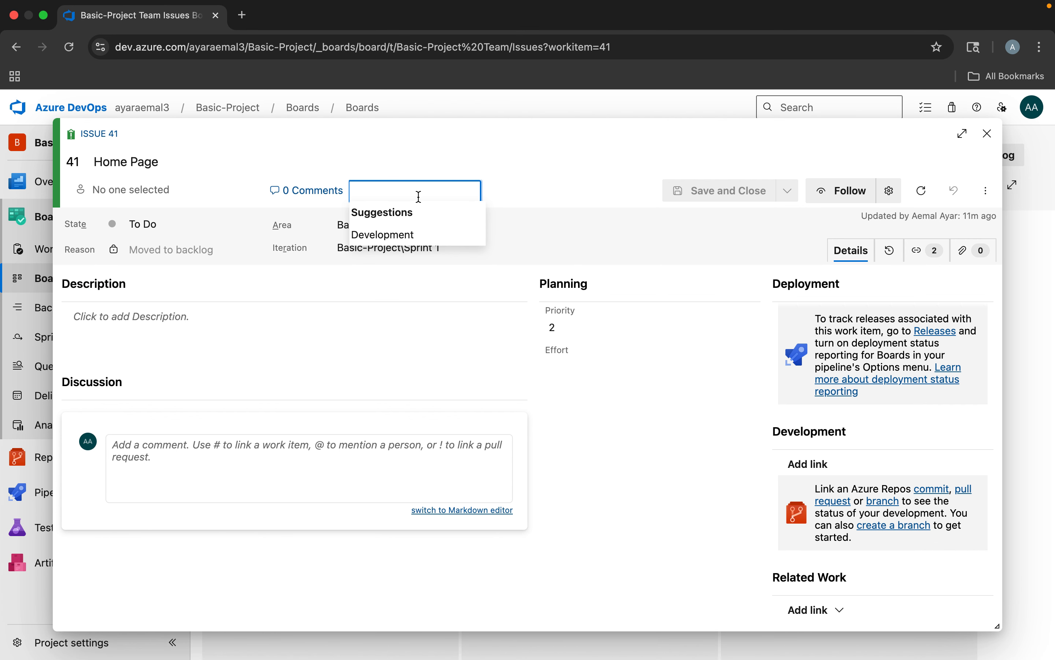
pyautogui.click(387, 234)
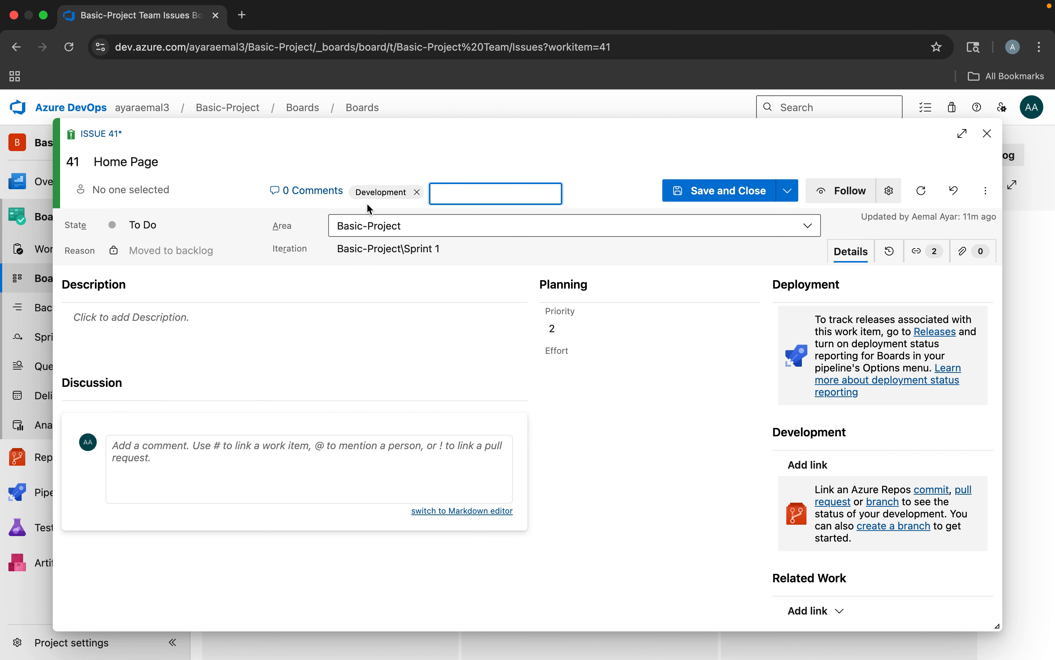
pyautogui.click(736, 199)
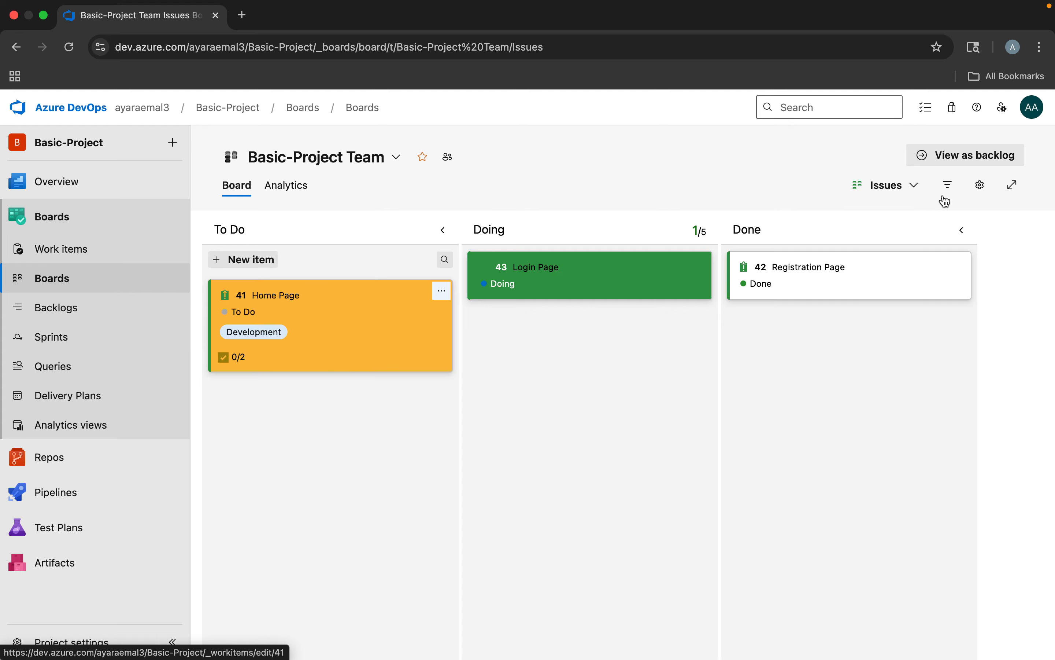
# Review the Issues board's settings for tag colors, annotations, tests, and the To Do, Doing and Done columns
pyautogui.click(986, 185)
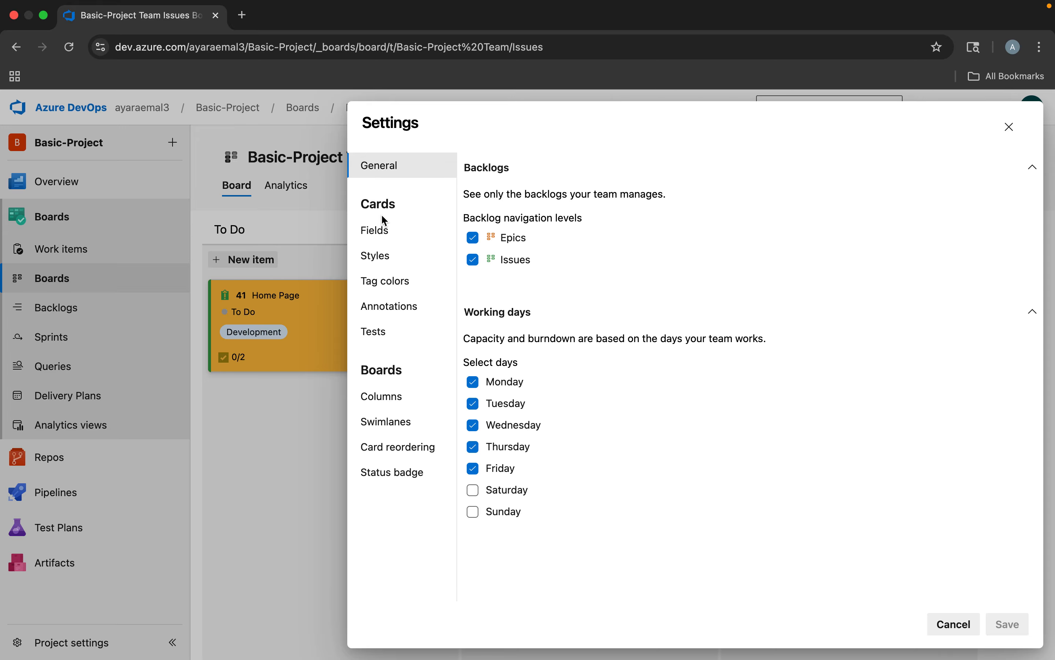
pyautogui.click(384, 281)
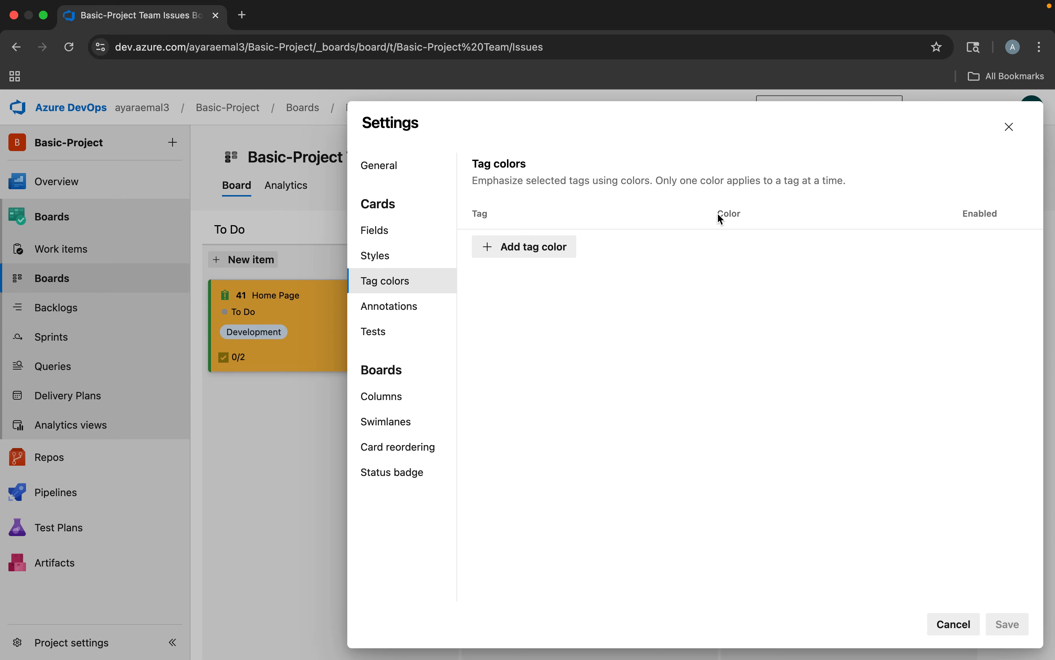
pyautogui.click(399, 307)
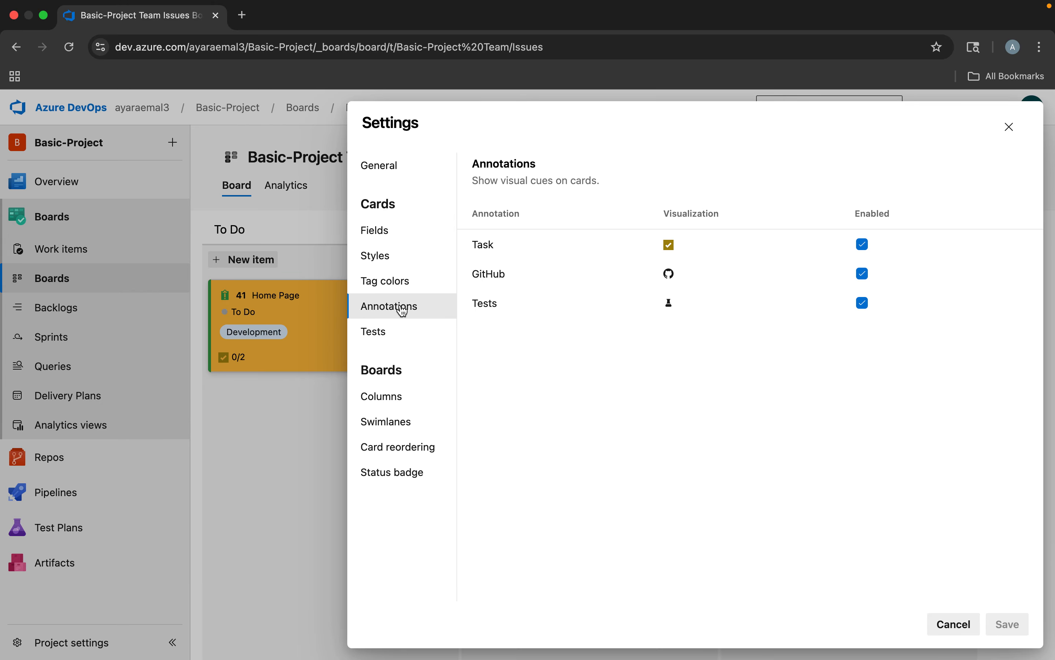
pyautogui.click(374, 333)
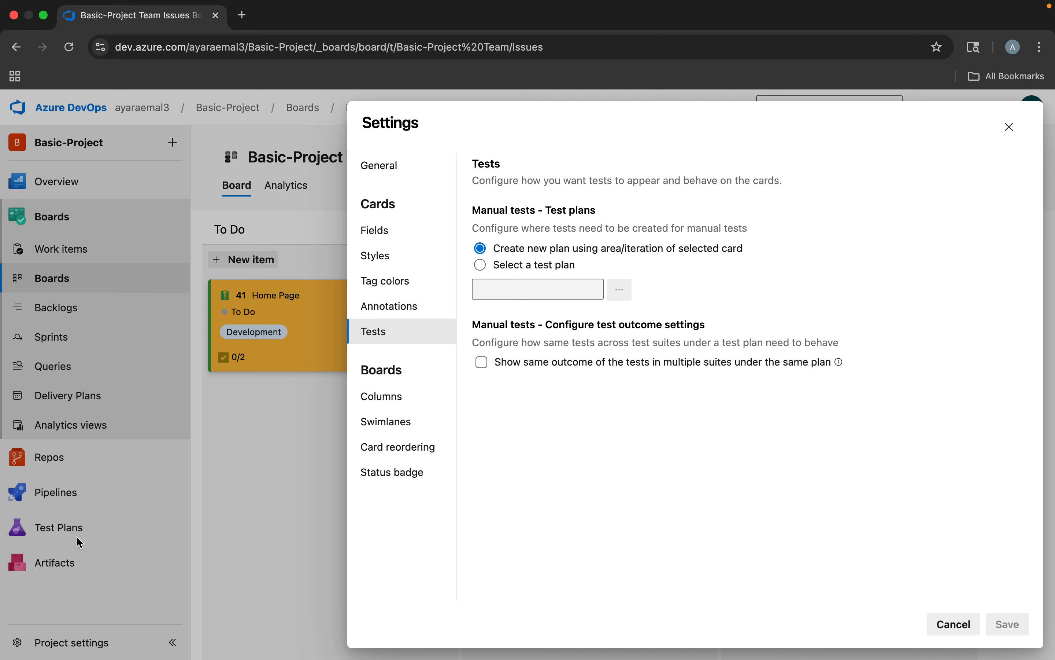
pyautogui.click(369, 405)
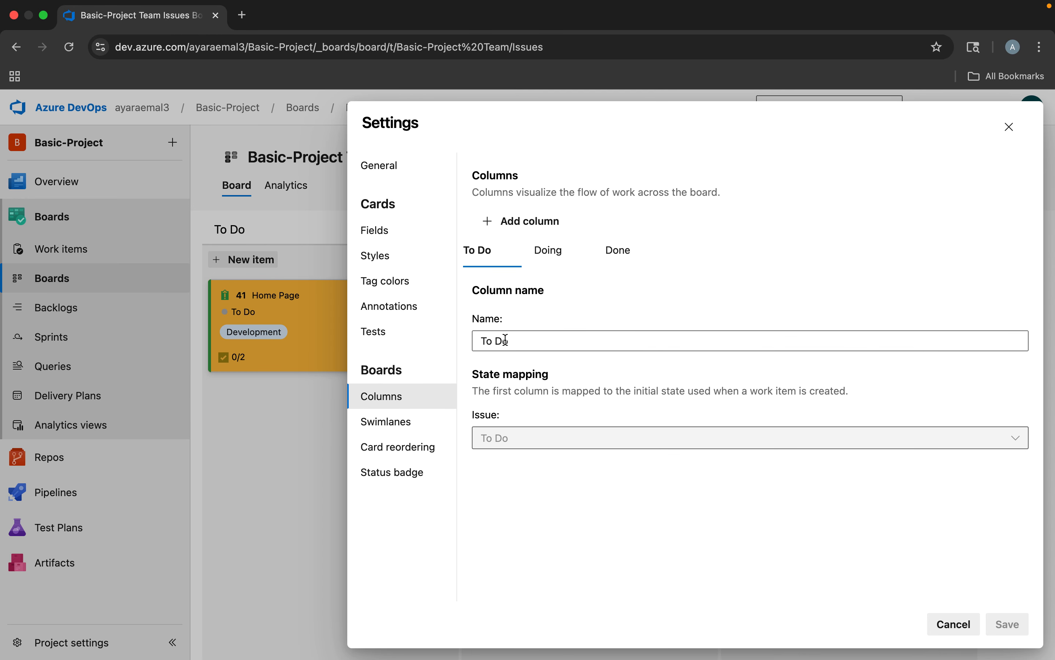
pyautogui.moveTo(523, 337); pyautogui.dragTo(458, 344)
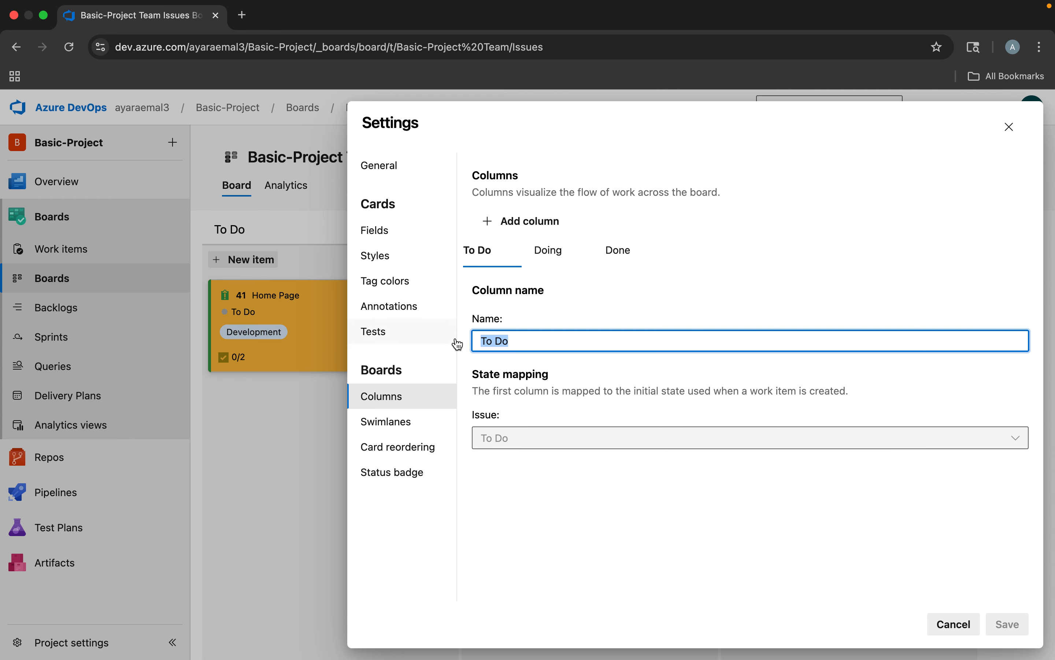
pyautogui.click(549, 251)
pyautogui.click(626, 254)
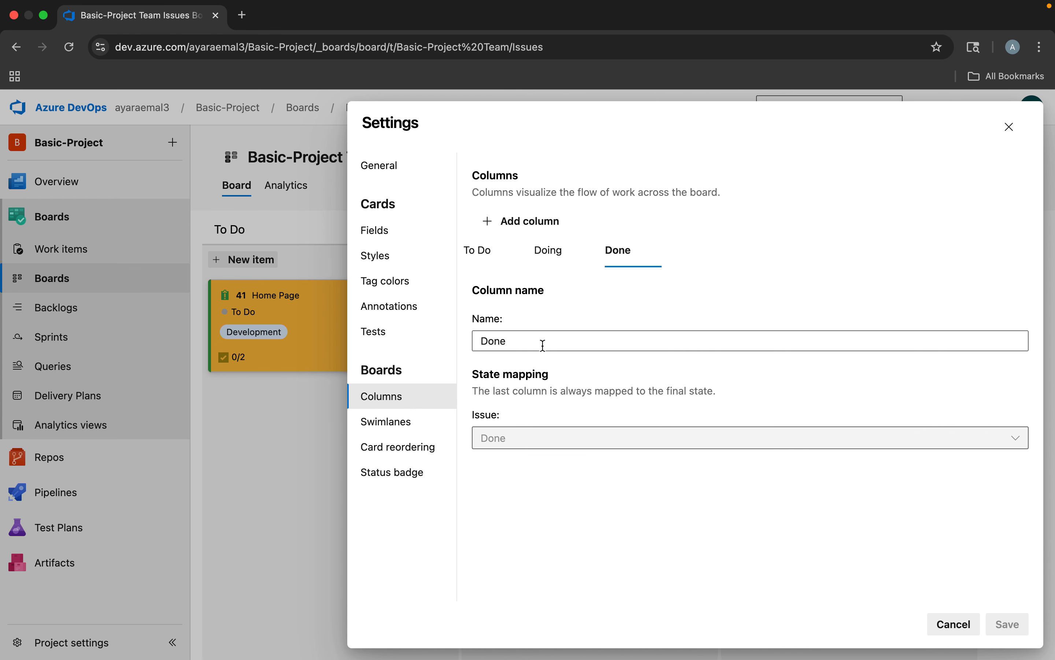
pyautogui.click(512, 229)
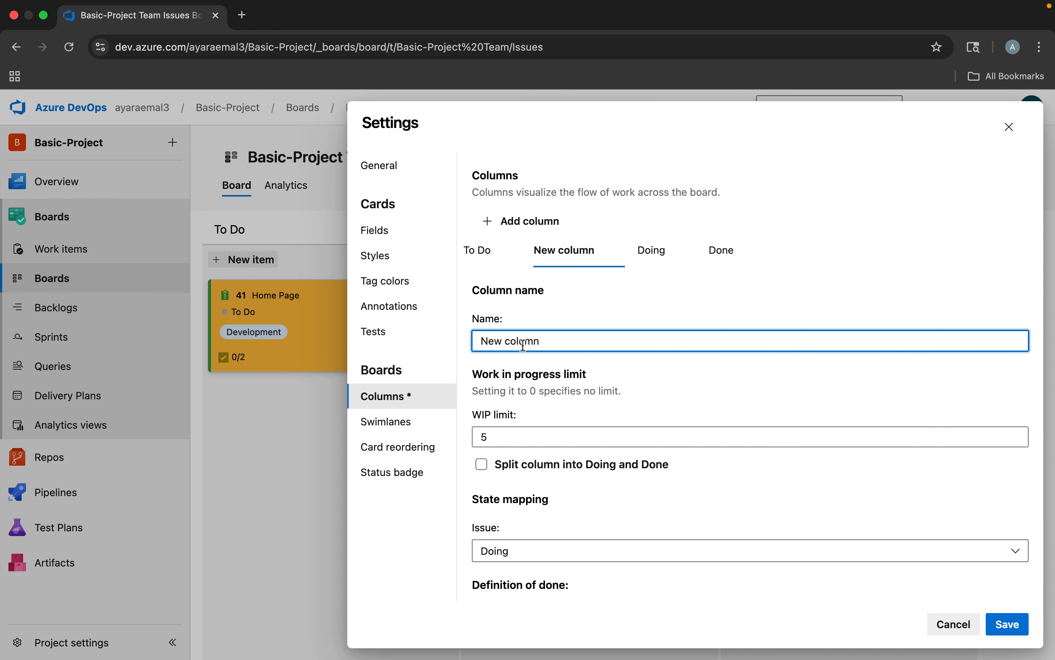
pyautogui.moveTo(567, 341); pyautogui.dragTo(466, 341)
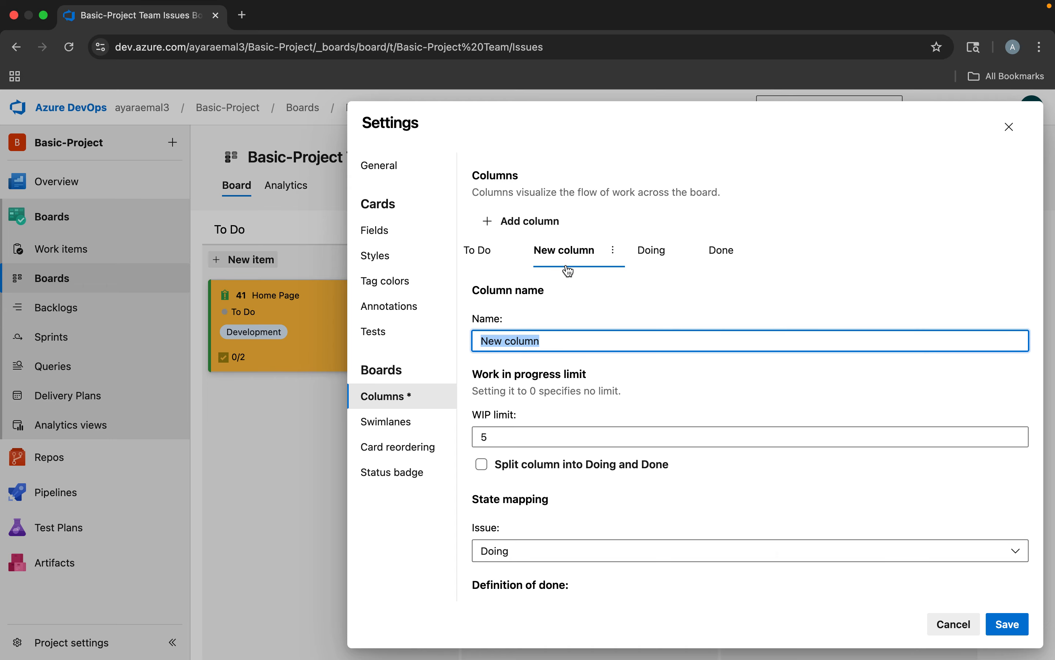
pyautogui.moveTo(565, 261); pyautogui.dragTo(753, 252)
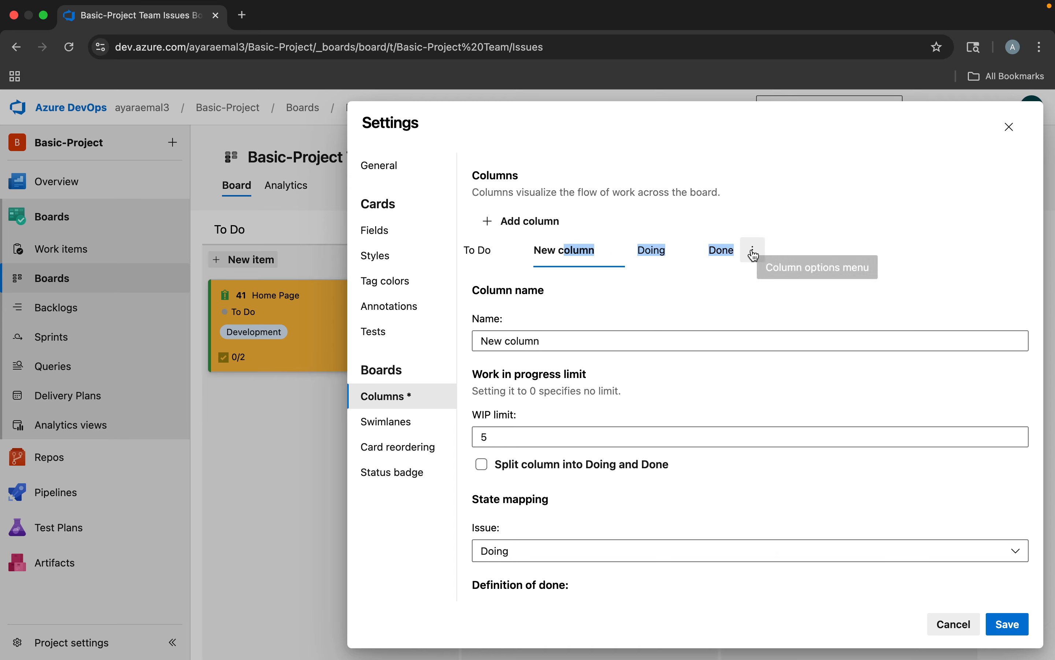
pyautogui.moveTo(562, 260); pyautogui.dragTo(669, 258)
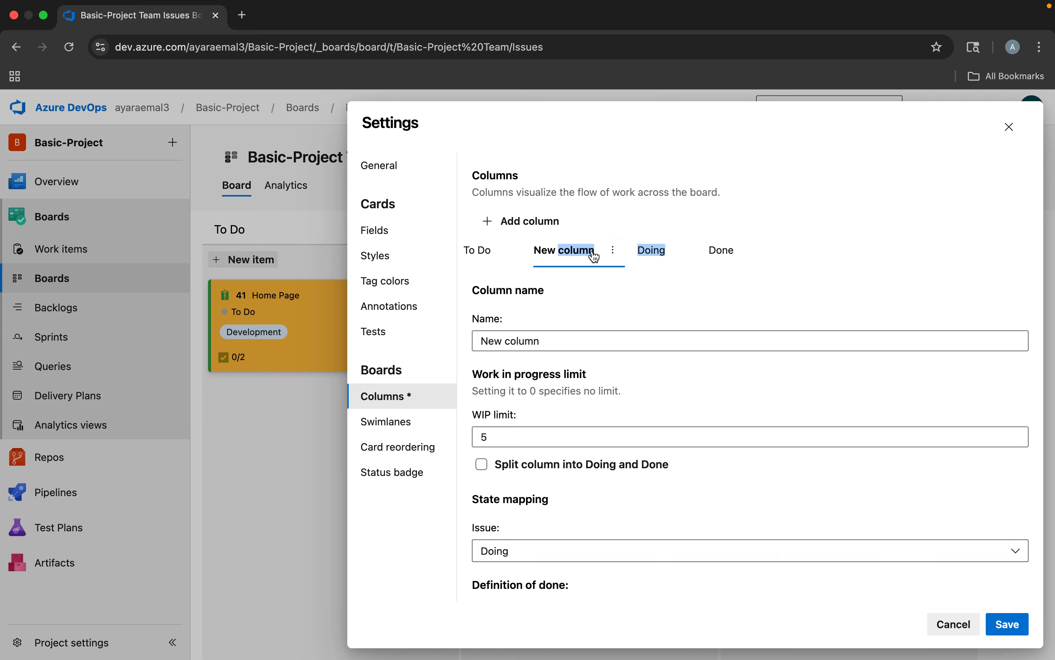
pyautogui.click(947, 623)
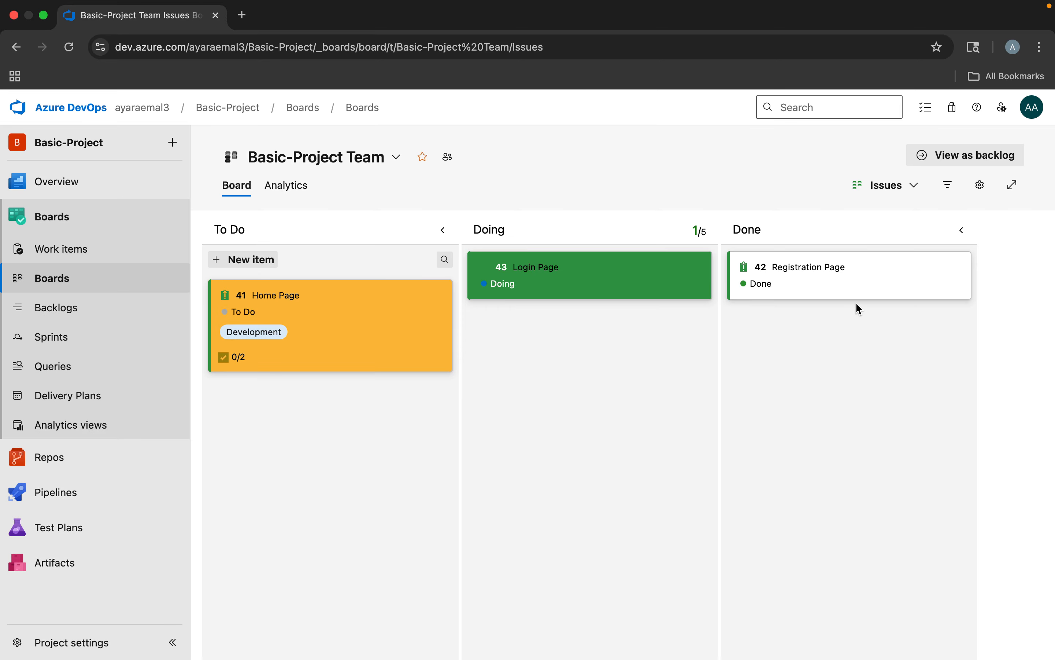
# Add a column named Final between To Do and Doing on the Issues board, and save the board settings
pyautogui.click(980, 185)
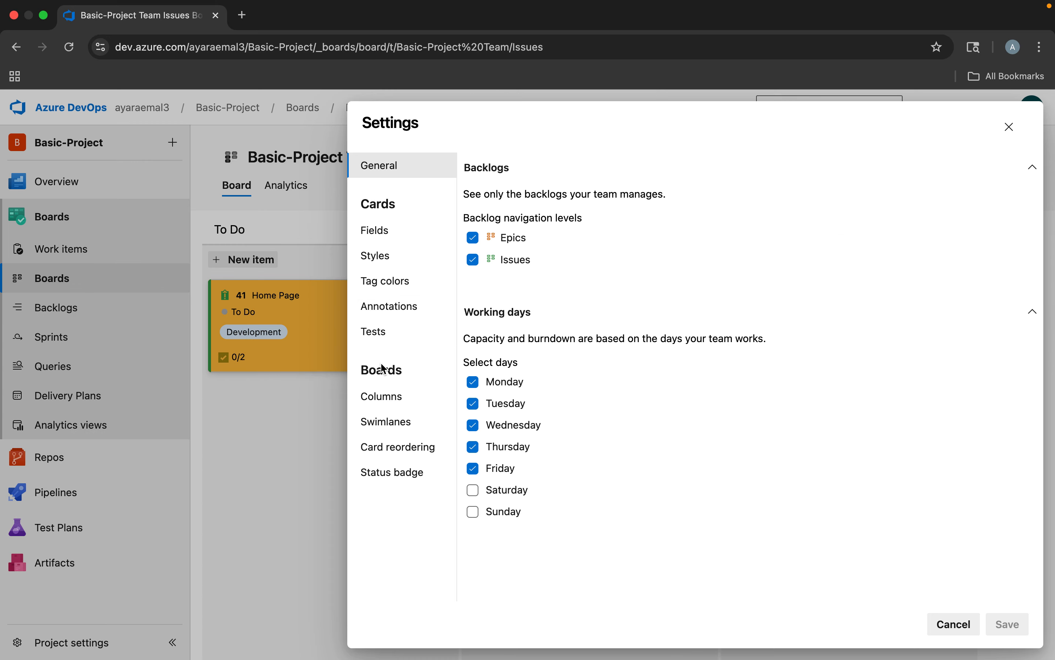
pyautogui.rightClick(383, 396)
pyautogui.click(379, 396)
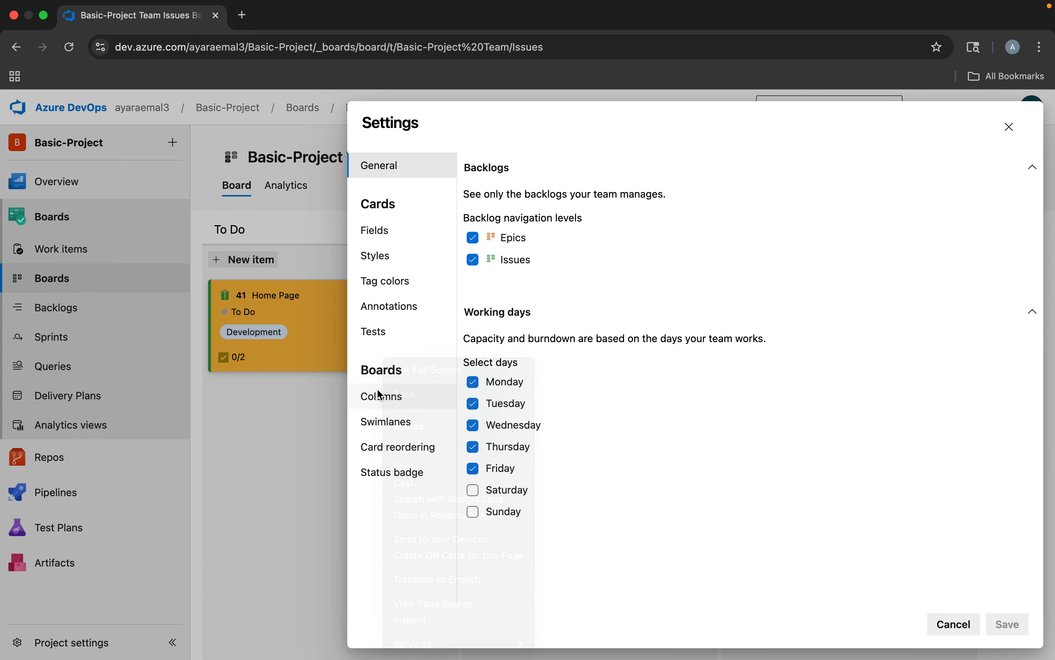
pyautogui.click(379, 395)
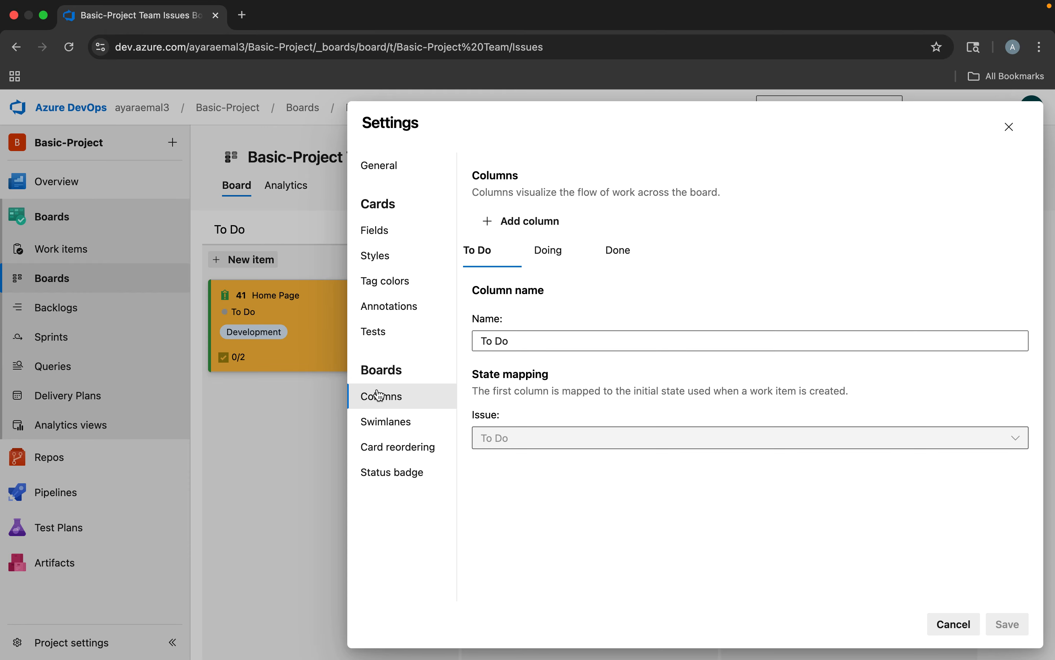
pyautogui.click(620, 251)
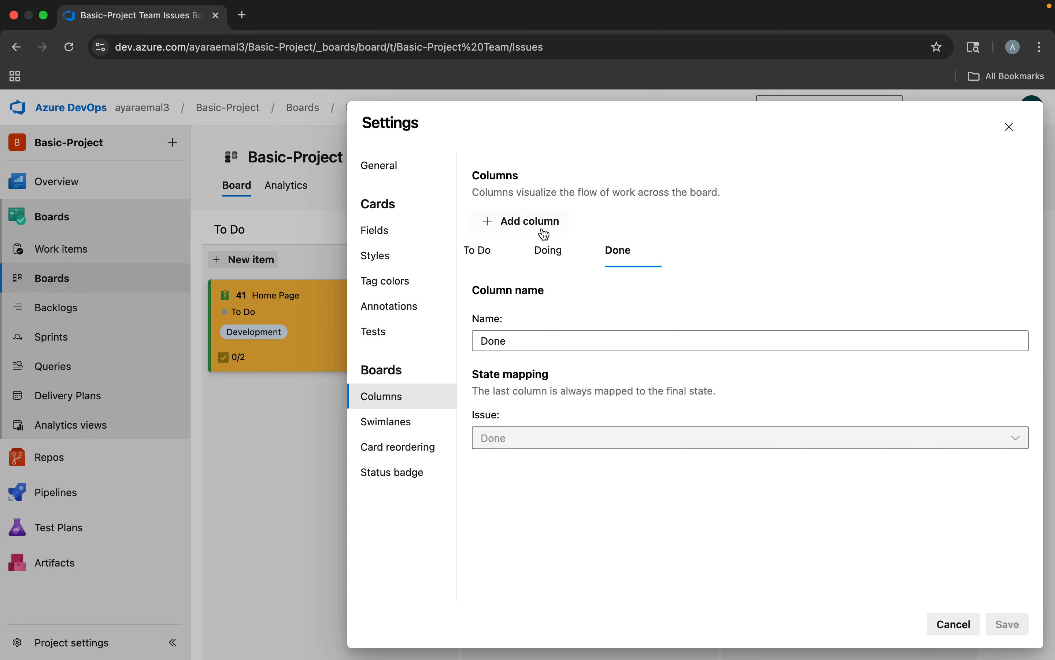
pyautogui.click(530, 220)
pyautogui.click(550, 291)
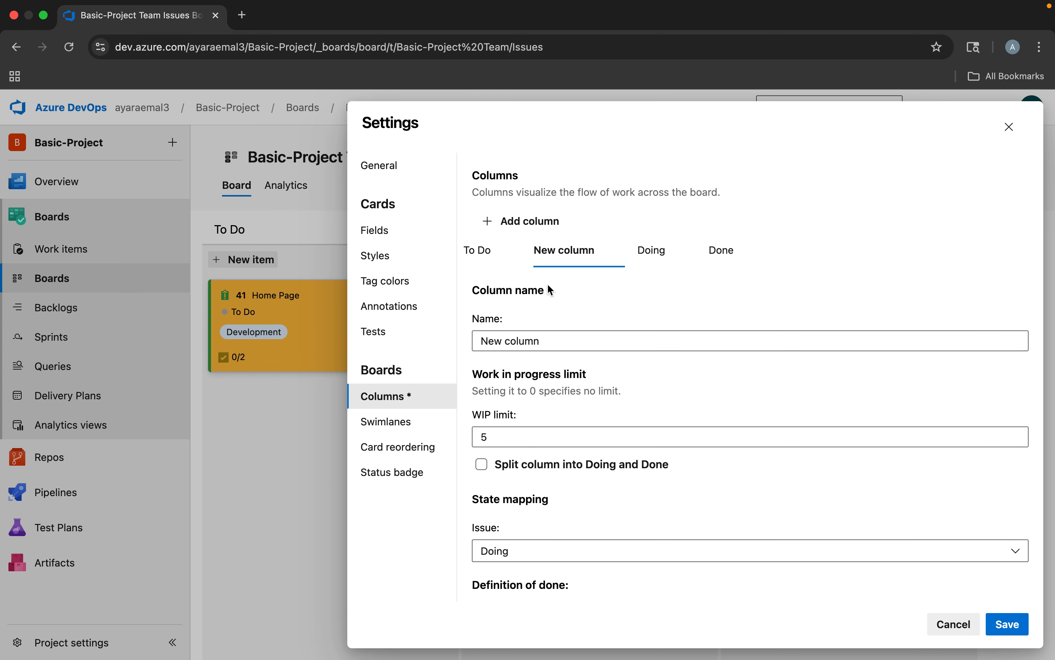
pyautogui.click(548, 338)
pyautogui.moveTo(571, 337); pyautogui.dragTo(463, 336)
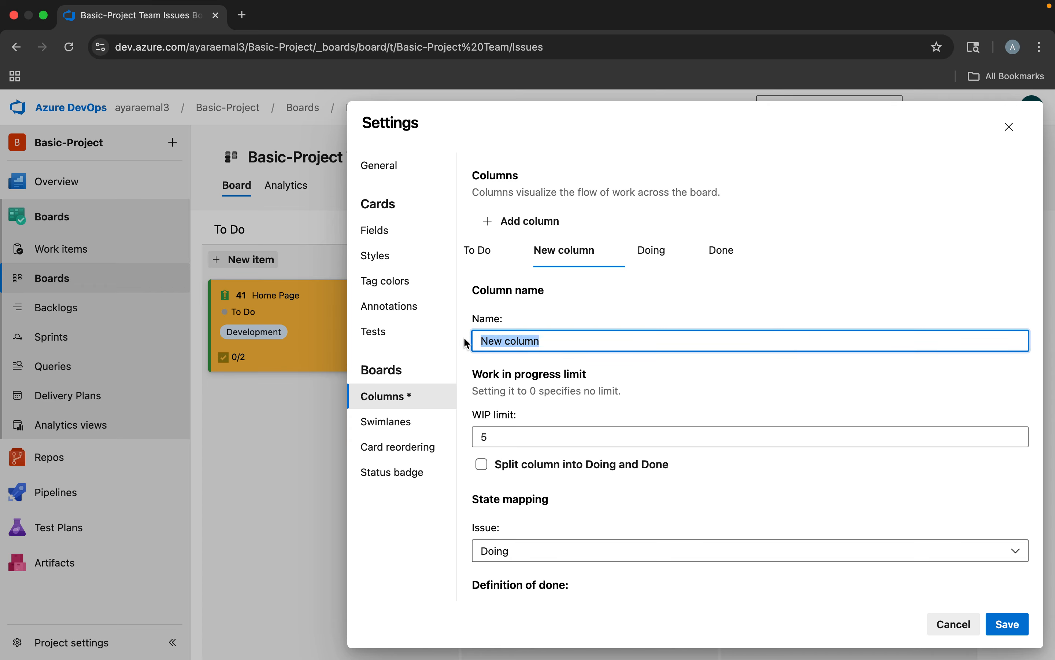
pyautogui.write('Final')
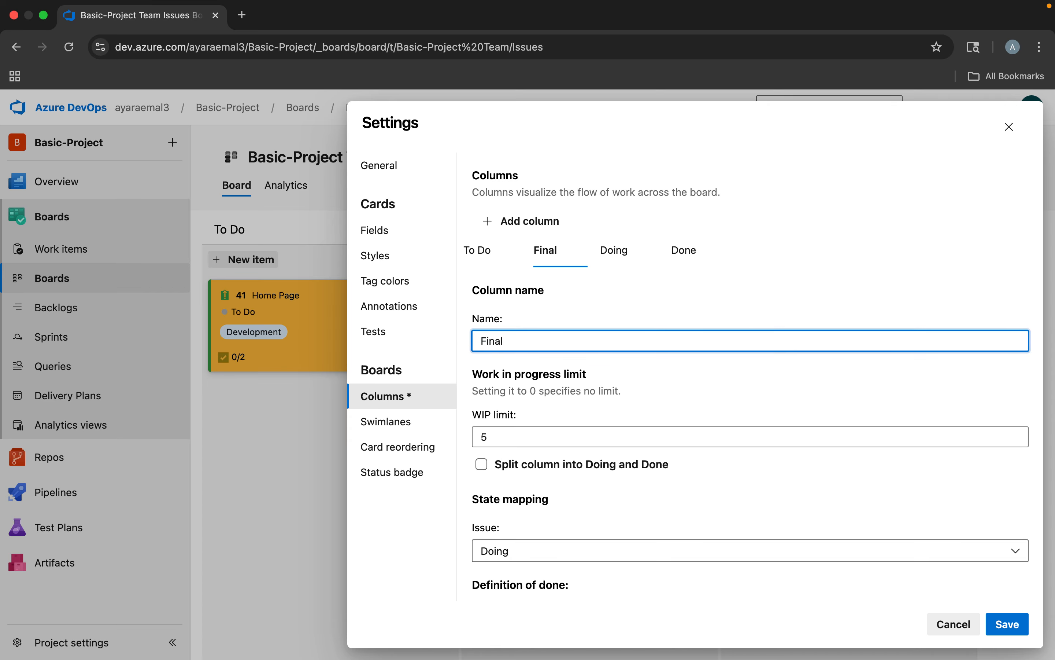
pyautogui.click(1003, 621)
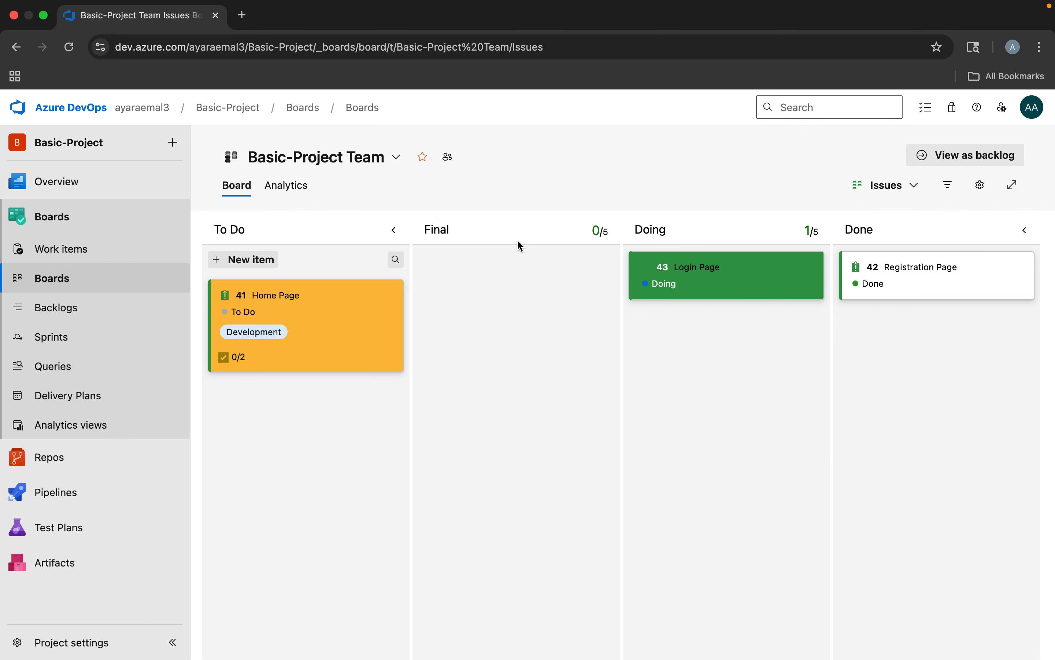
# Remove the Final column from the Issues board and save the board settings
pyautogui.click(980, 185)
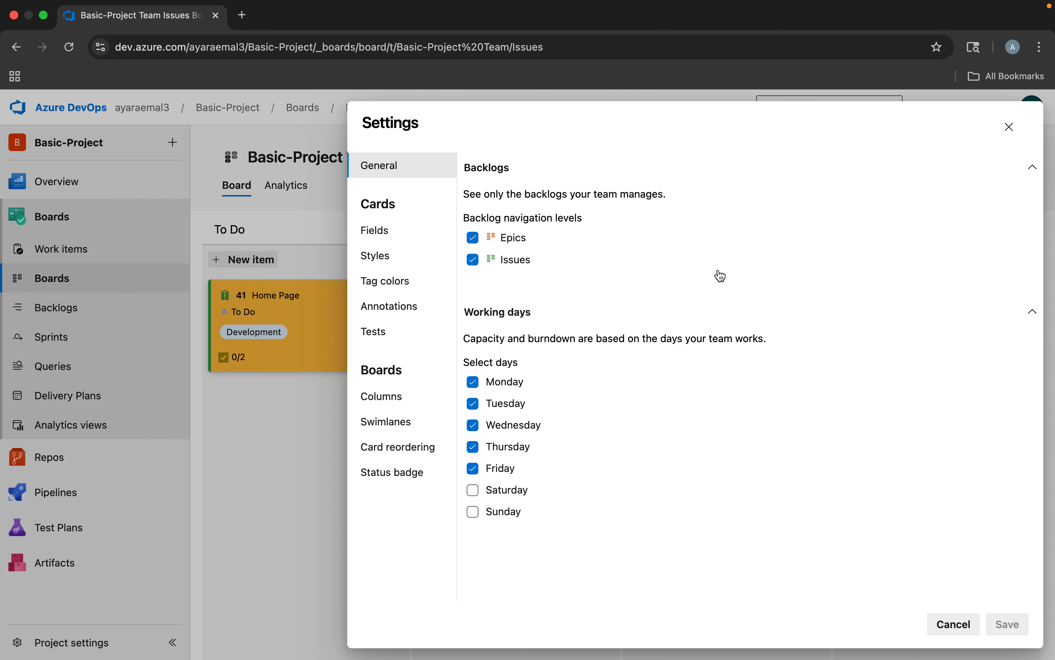
pyautogui.click(382, 396)
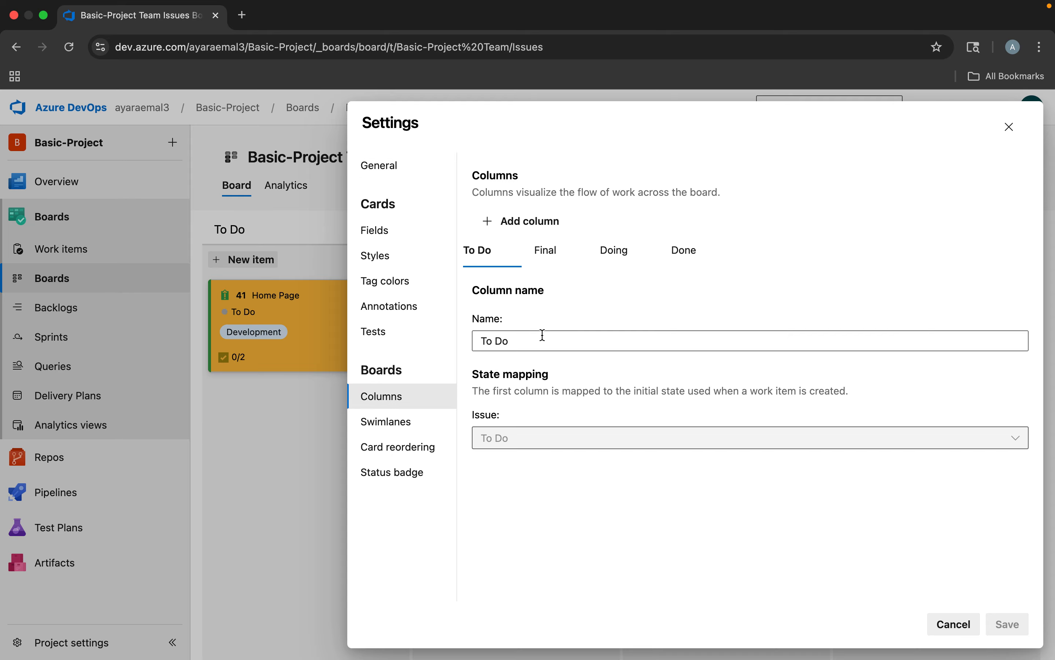
pyautogui.click(550, 261)
pyautogui.click(575, 250)
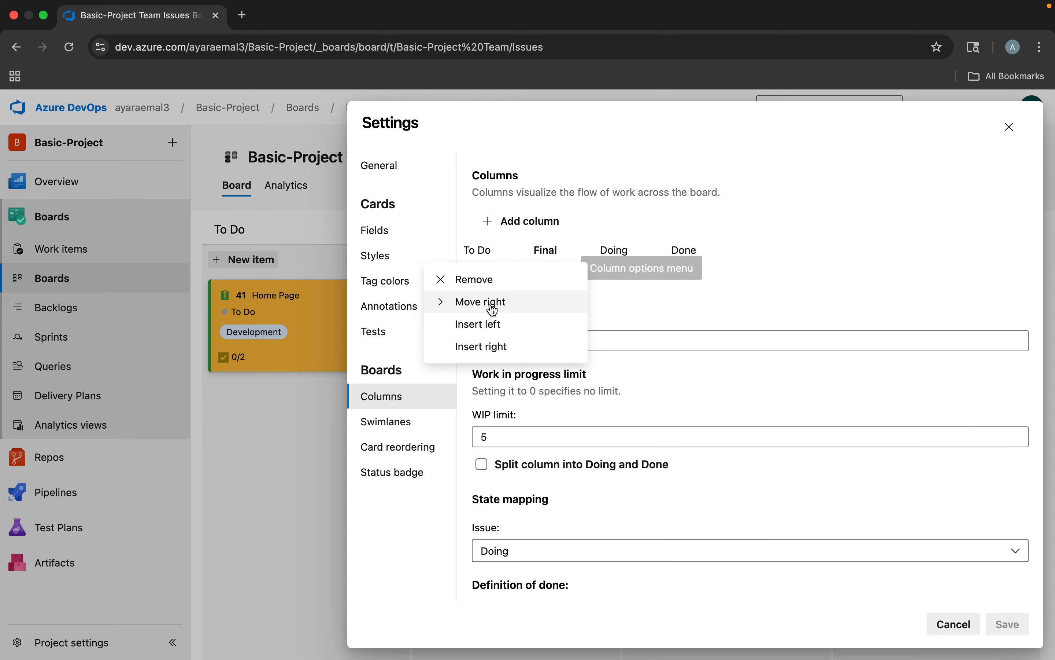
pyautogui.click(475, 279)
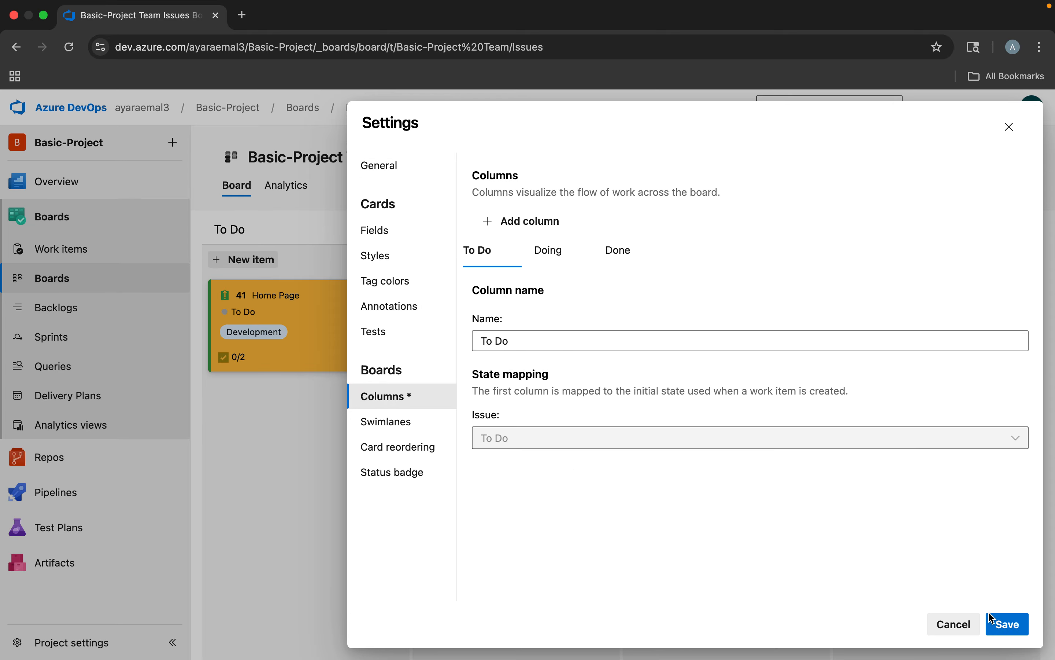
pyautogui.click(996, 621)
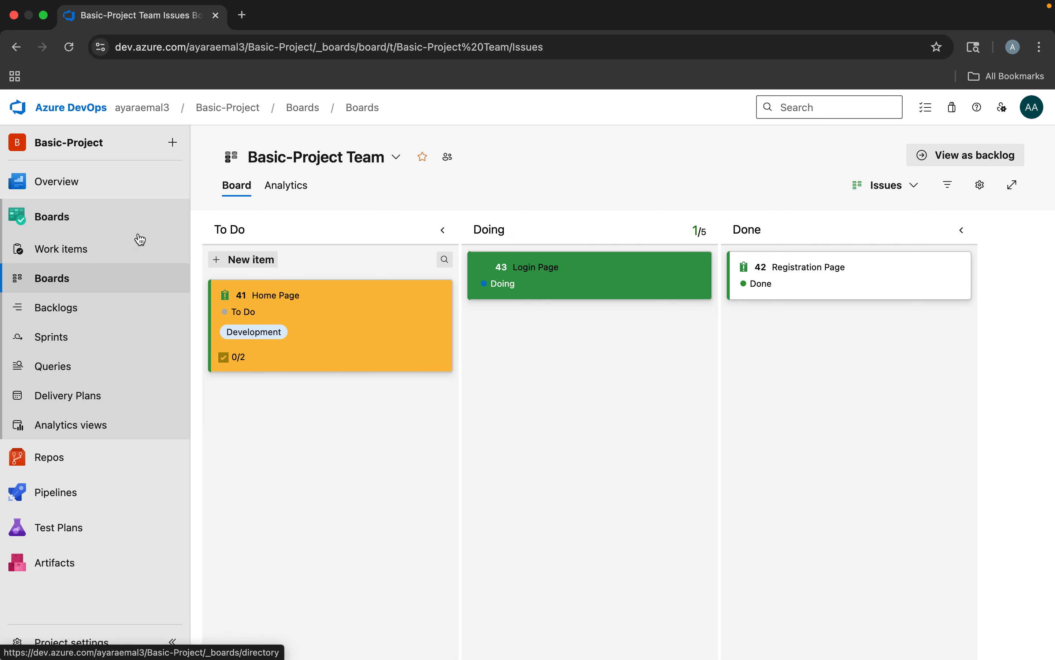
# Create a new project named CMMI in the organization, using the Scrum work item process
pyautogui.click(79, 115)
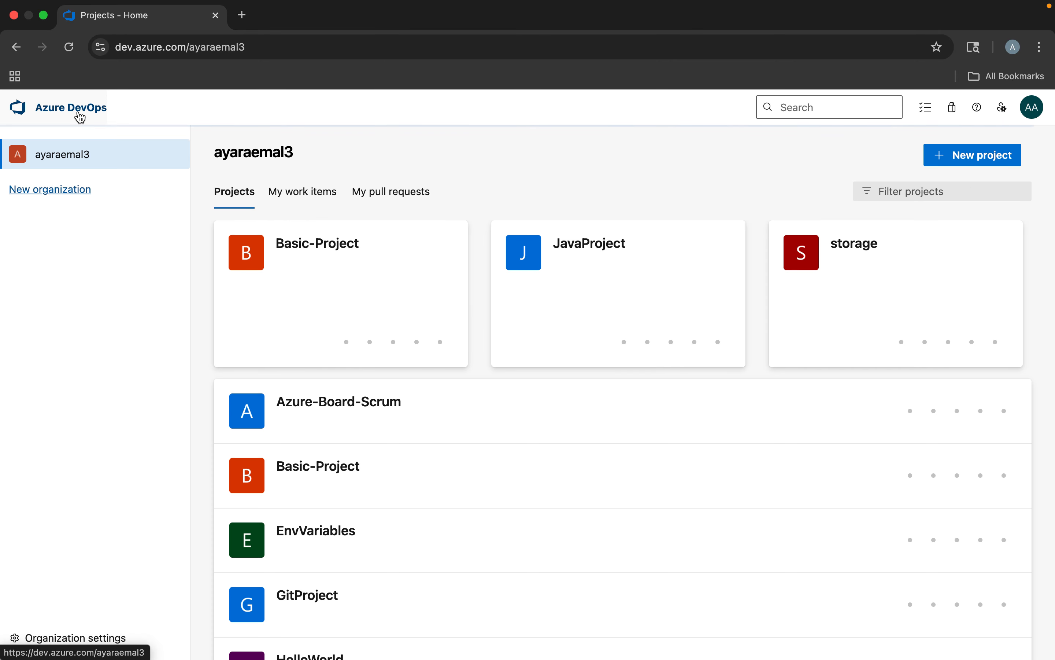
pyautogui.click(965, 155)
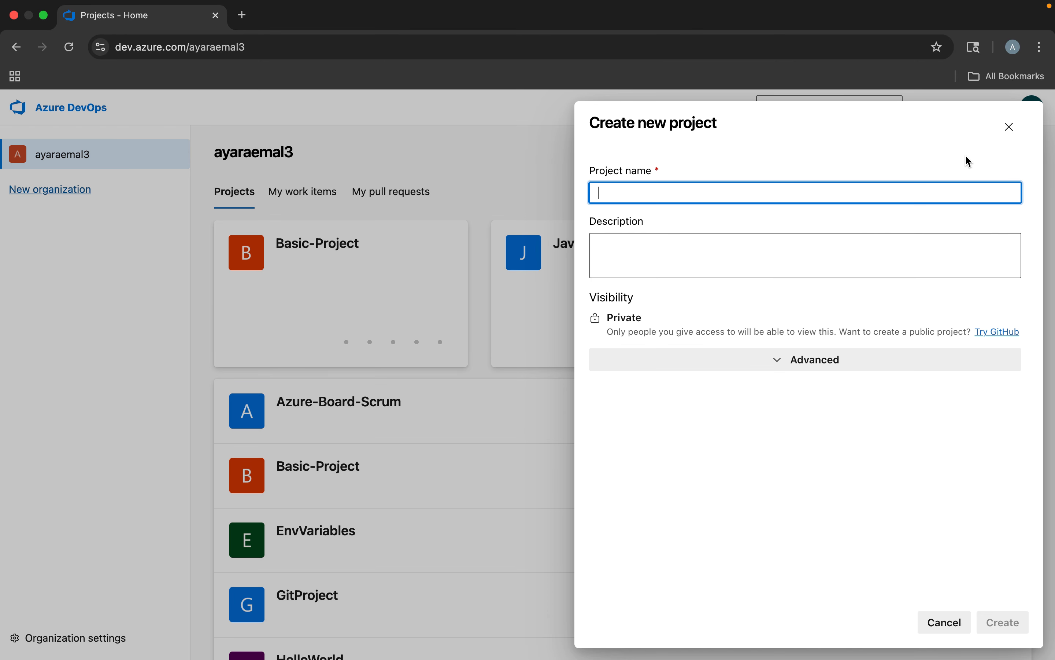
pyautogui.write('CMMI')
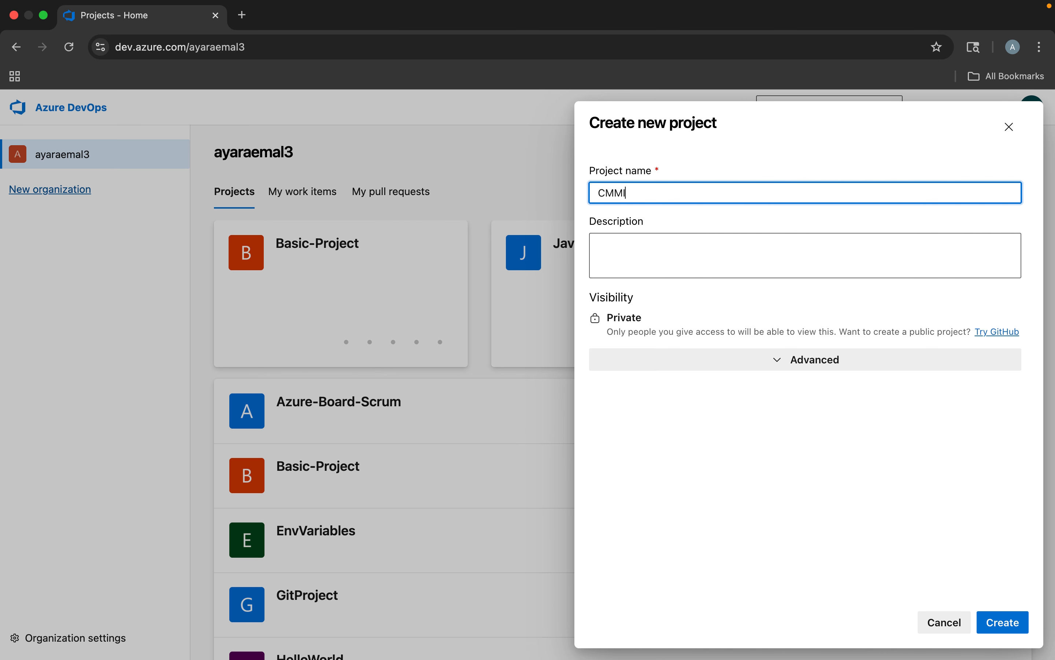
pyautogui.click(775, 360)
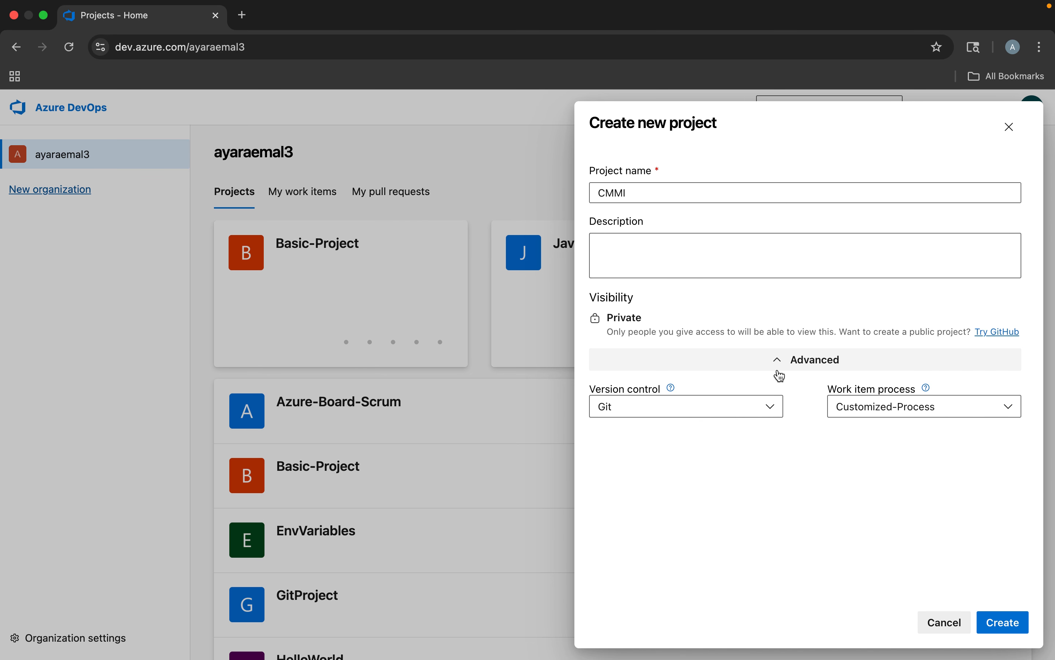
pyautogui.click(845, 412)
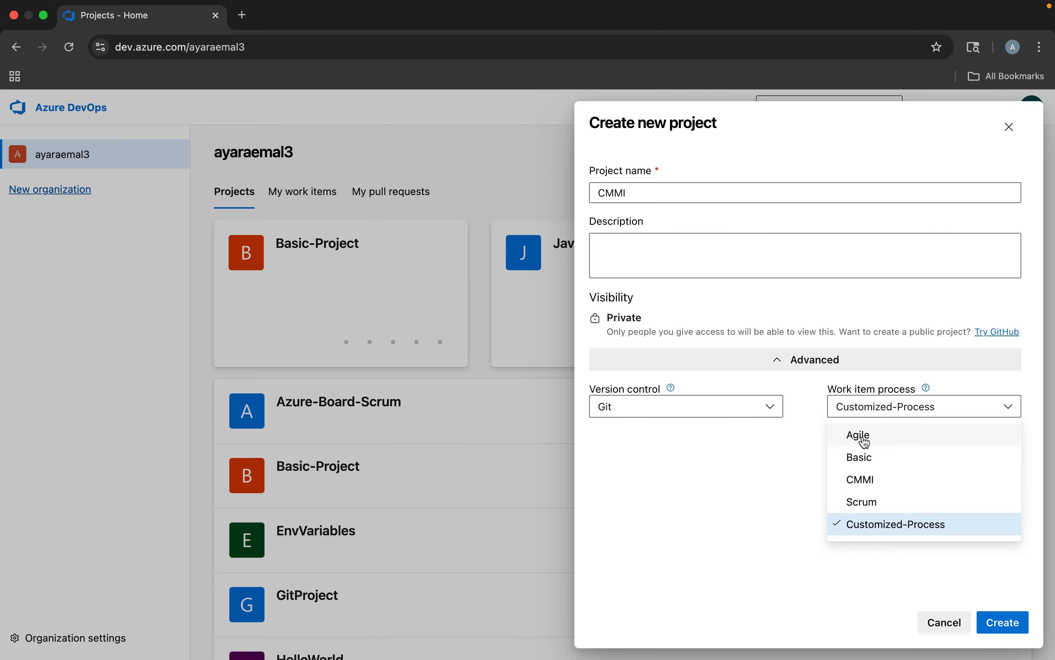
pyautogui.click(866, 503)
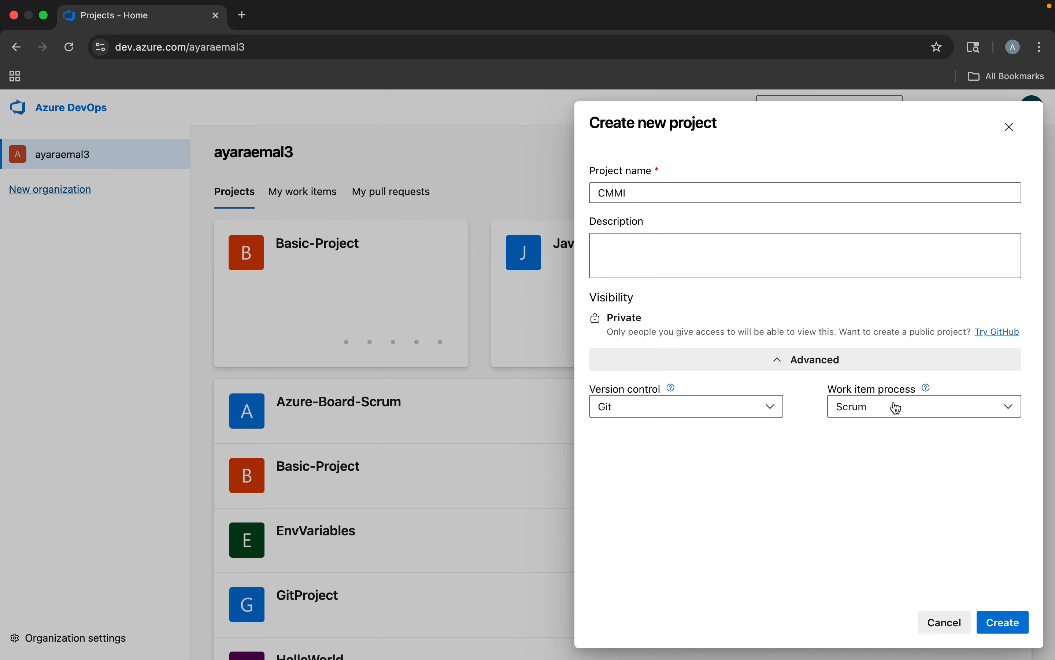
pyautogui.click(998, 624)
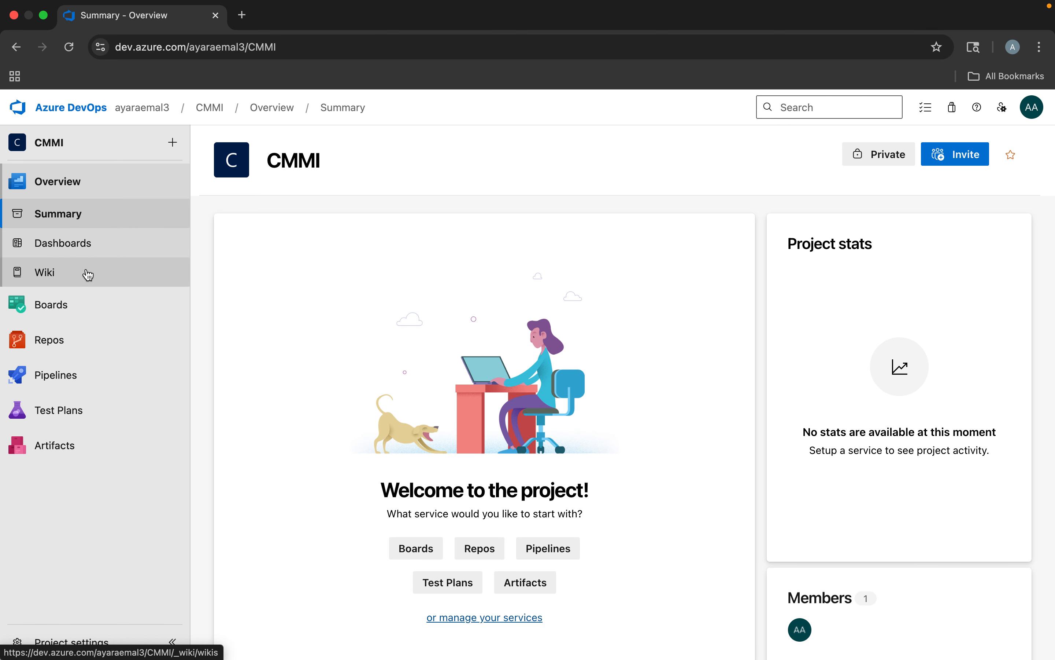
# Examine which work item types can be created in the CMMI project's work items
pyautogui.click(43, 310)
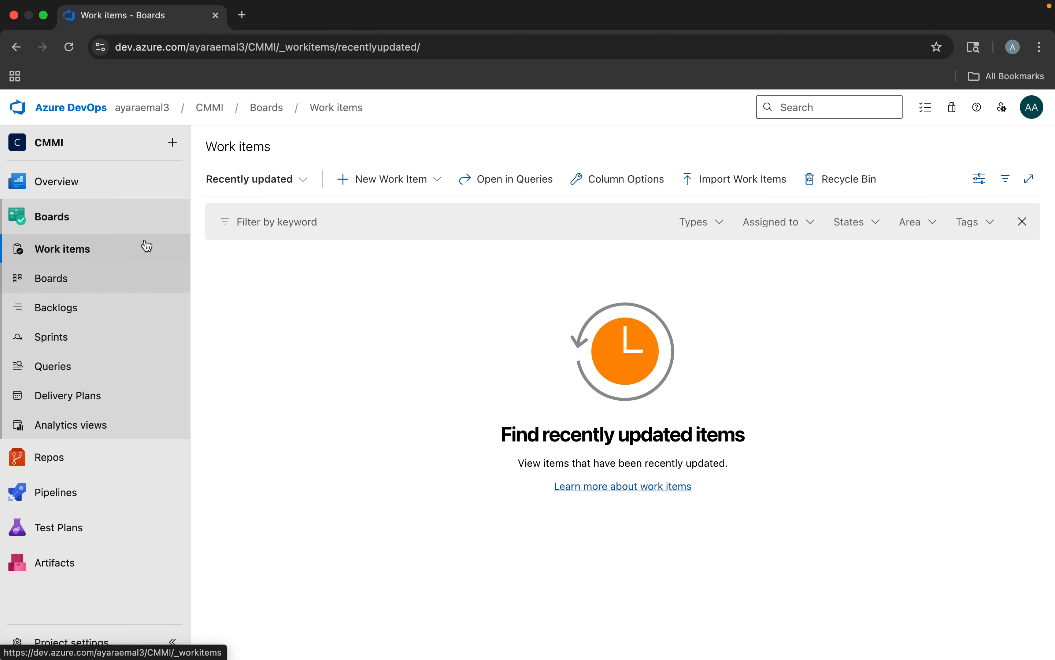
pyautogui.click(409, 185)
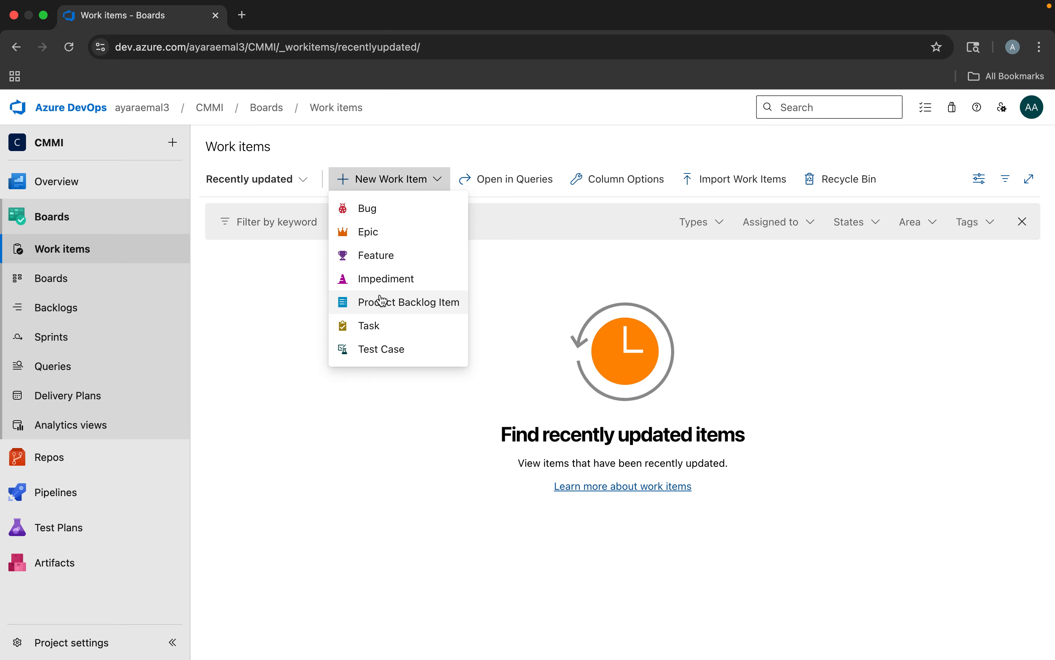
pyautogui.click(255, 385)
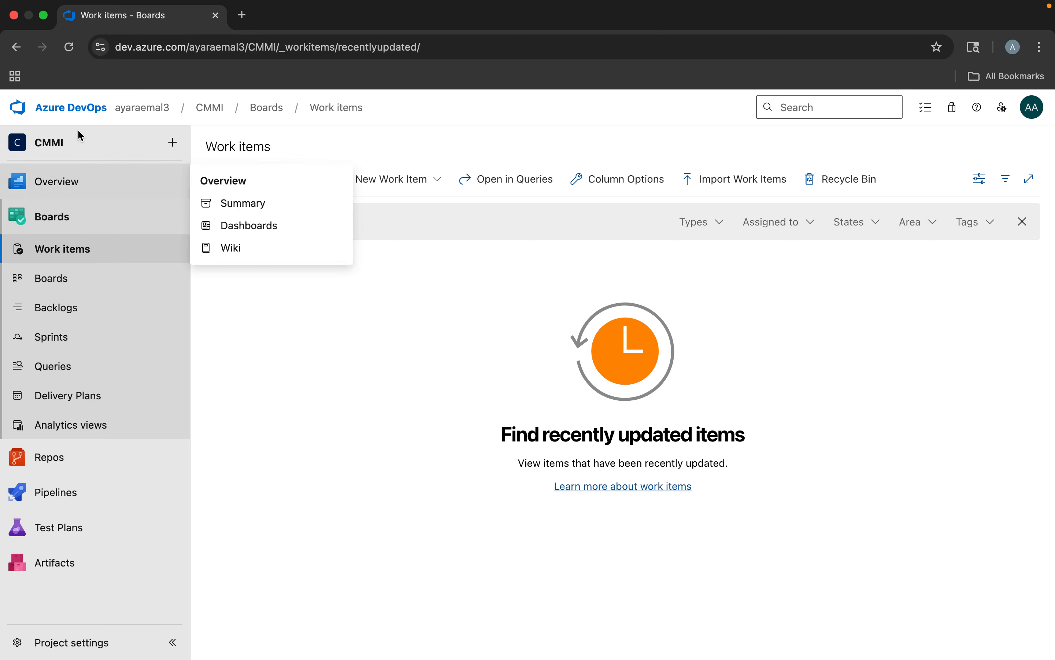
# Examine which work item processes are offered for a new project in the organization, and leave without creating a project
pyautogui.click(64, 114)
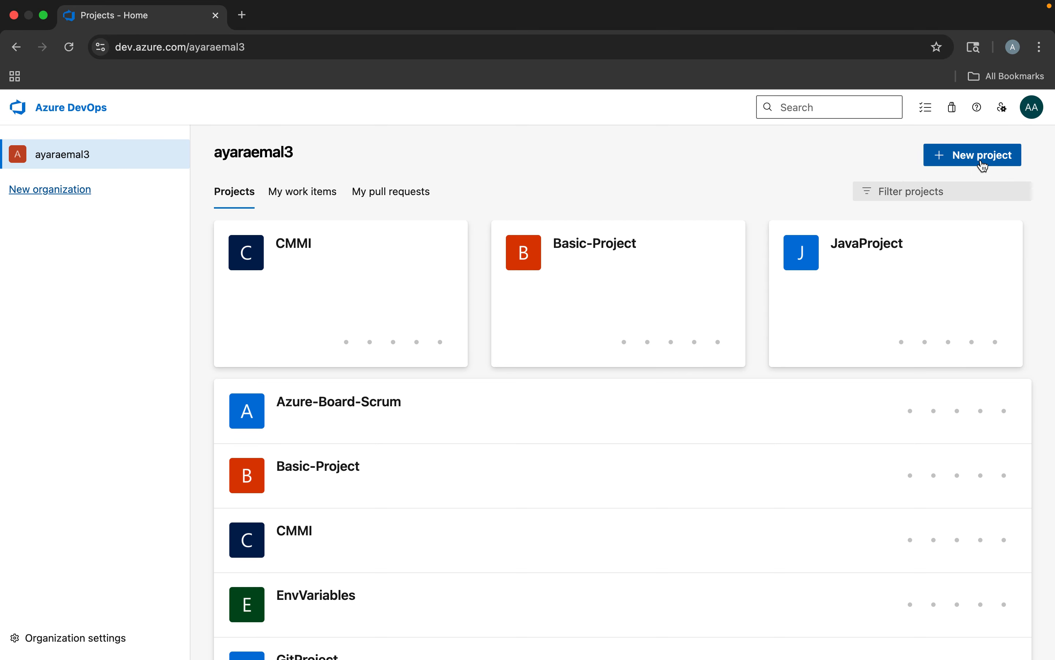
pyautogui.click(971, 154)
pyautogui.click(777, 358)
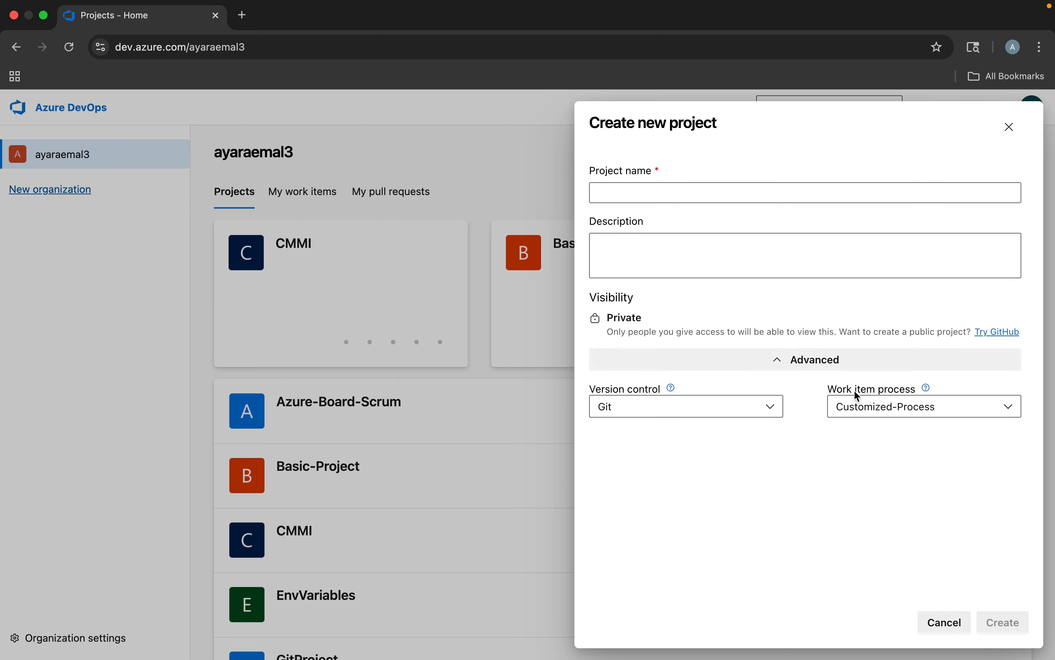
pyautogui.click(880, 410)
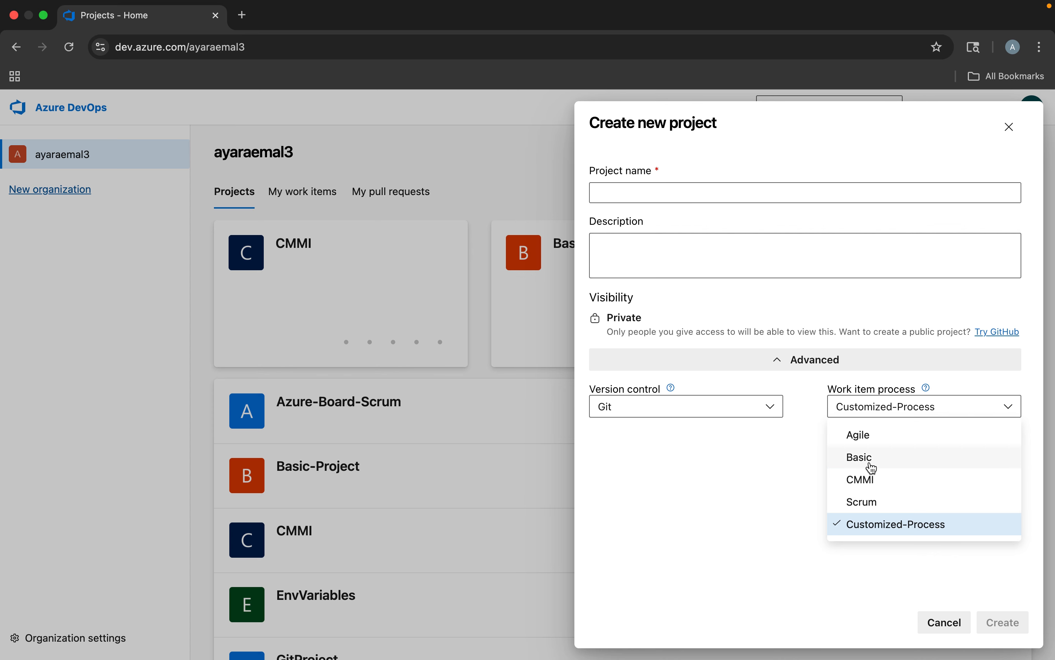
pyautogui.click(770, 533)
pyautogui.click(943, 622)
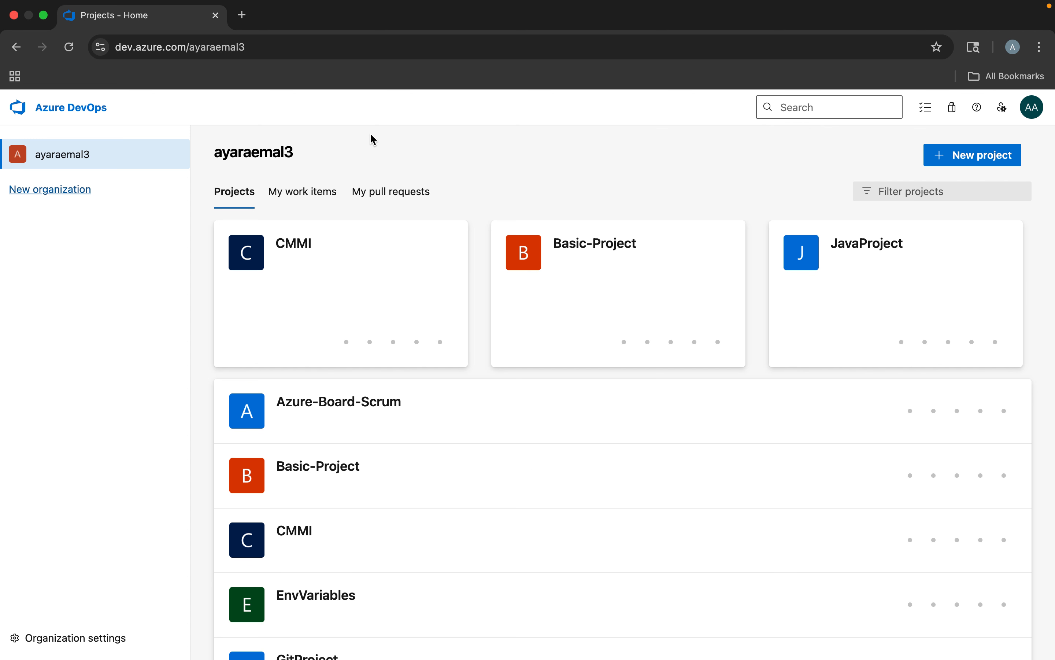
# Open the list of all work item processes in the organization's settings
pyautogui.click(85, 158)
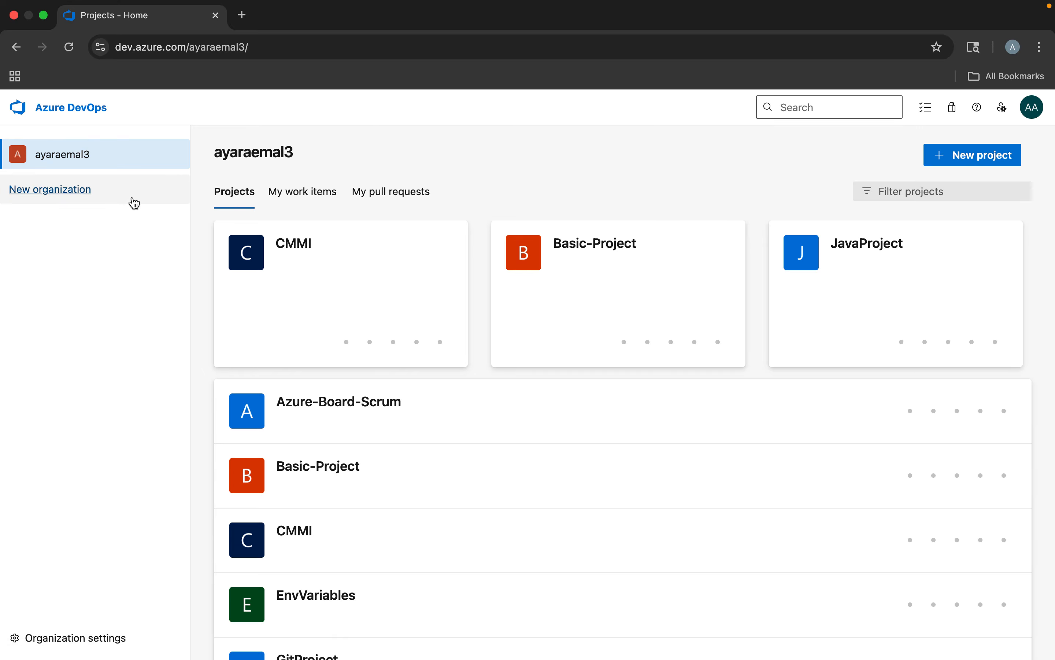
pyautogui.click(53, 649)
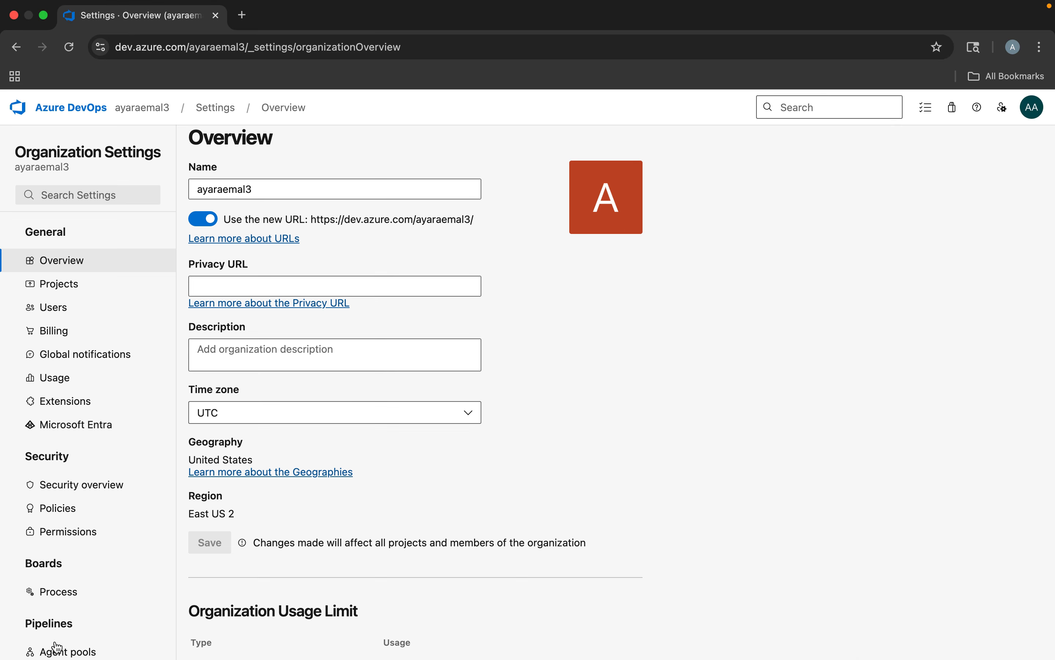
pyautogui.scroll(-3, 66, 556)
pyautogui.click(62, 537)
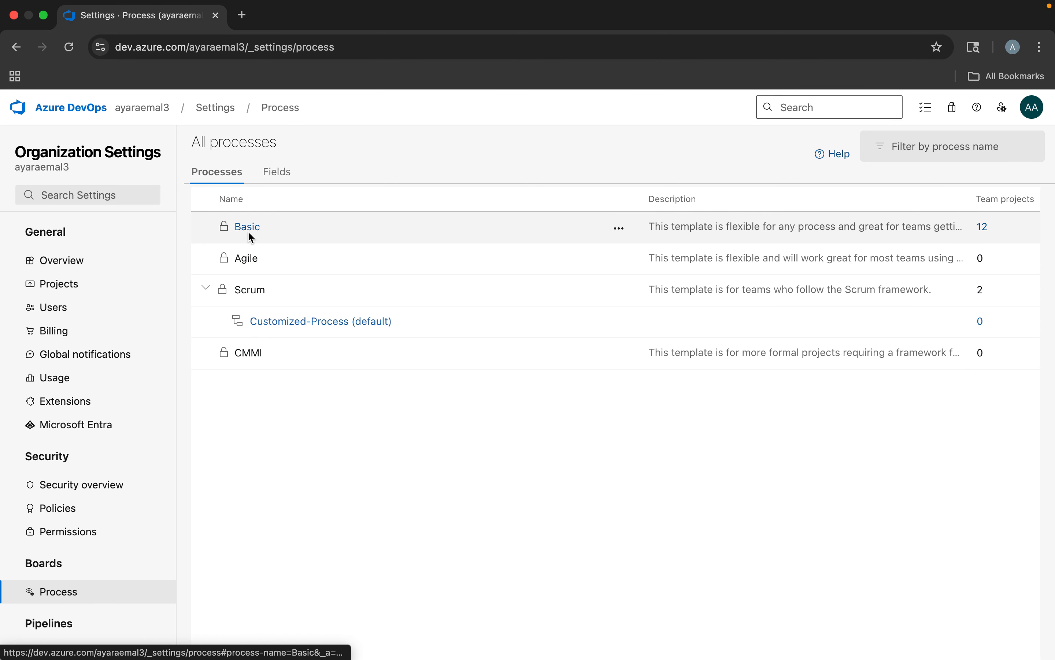
# Create an inherited process named Customized Basic from the Basic system process, leaving its description empty
pyautogui.click(623, 235)
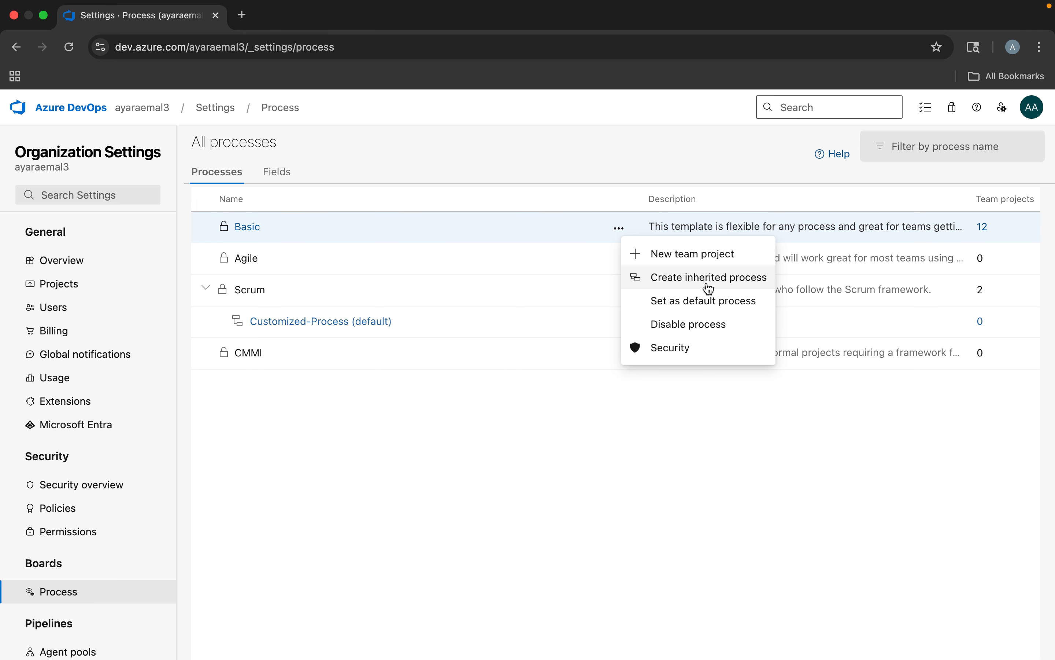
pyautogui.click(733, 286)
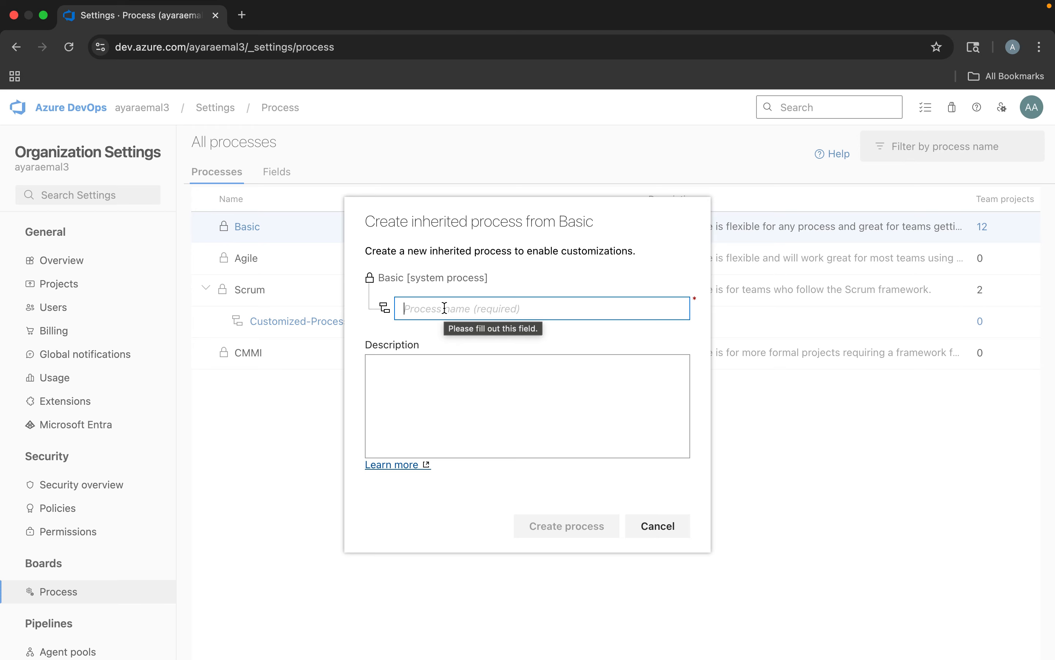
pyautogui.write('Bas')
pyautogui.press('BackSpace')
pyautogui.press('BackSpace')
pyautogui.press('BackSpace')
pyautogui.press('BackSpace')
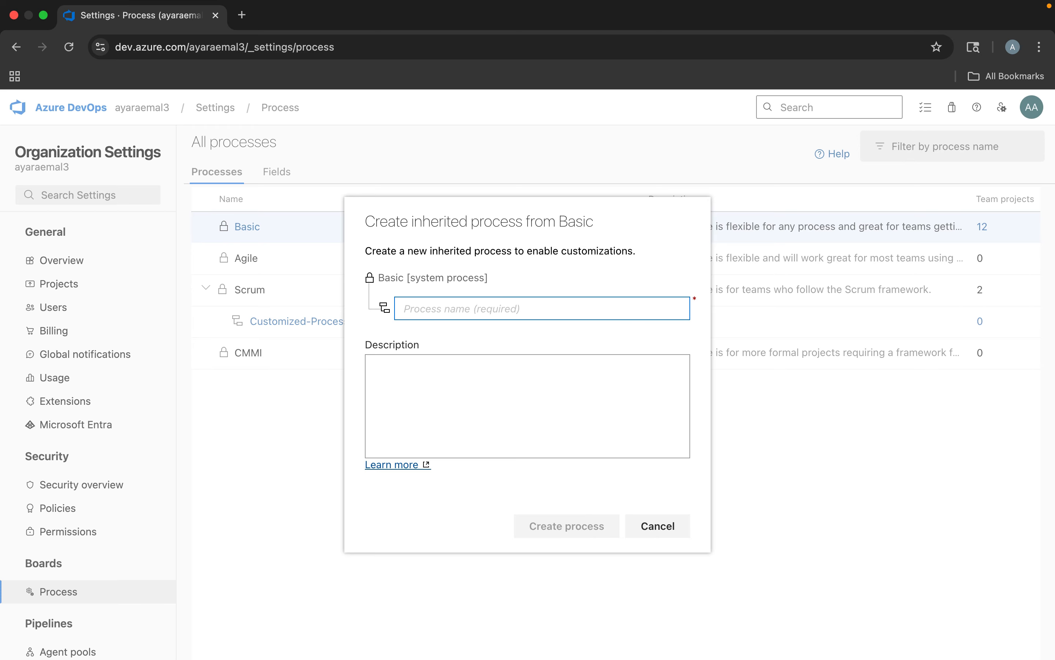
pyautogui.write('Customized  Basic')
pyautogui.click(458, 404)
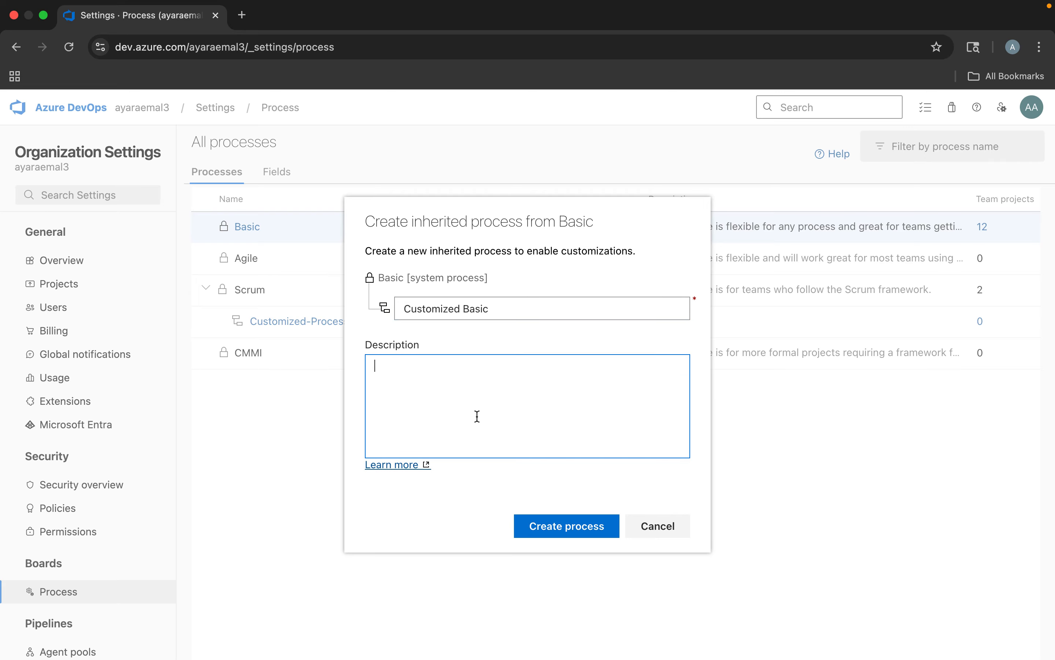
pyautogui.click(548, 527)
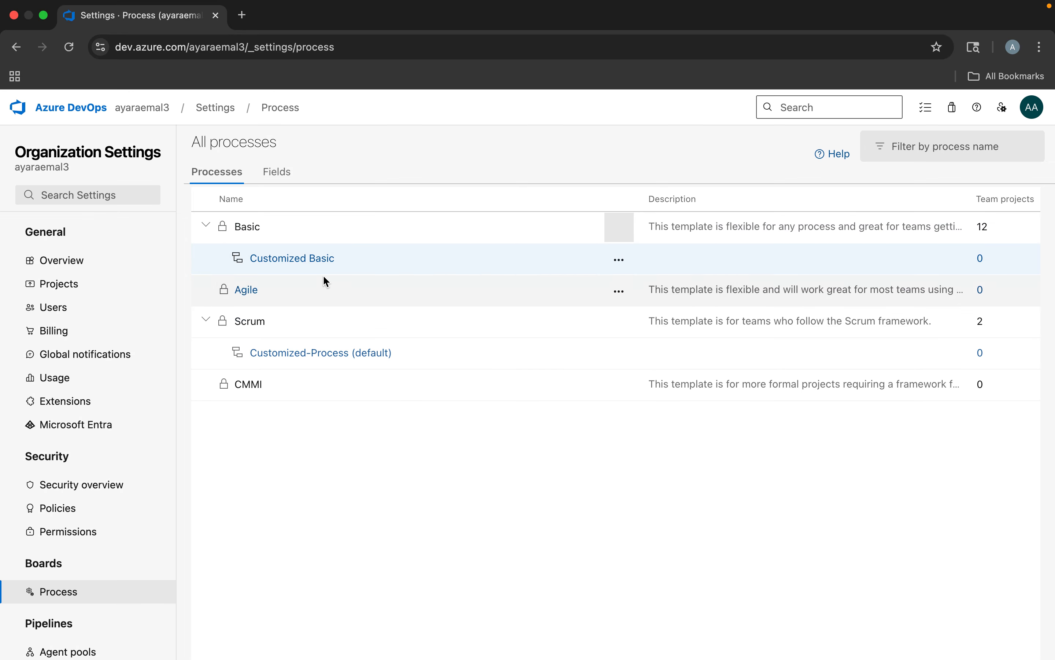
# Open the work item types of the Customized Basic process and start creating a new work item type
pyautogui.click(311, 260)
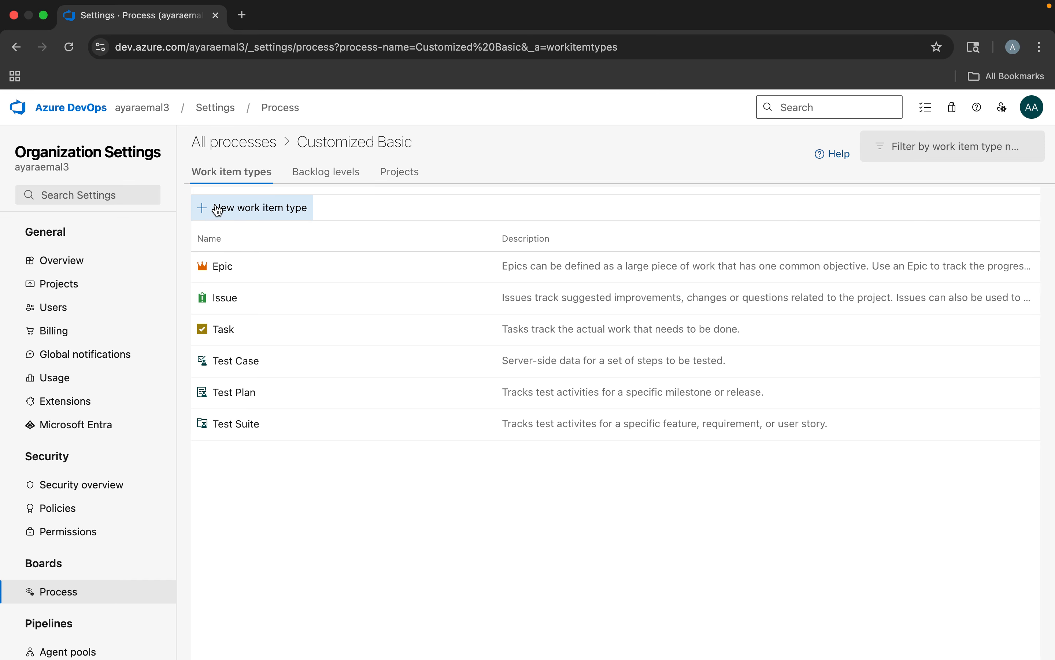
pyautogui.click(245, 211)
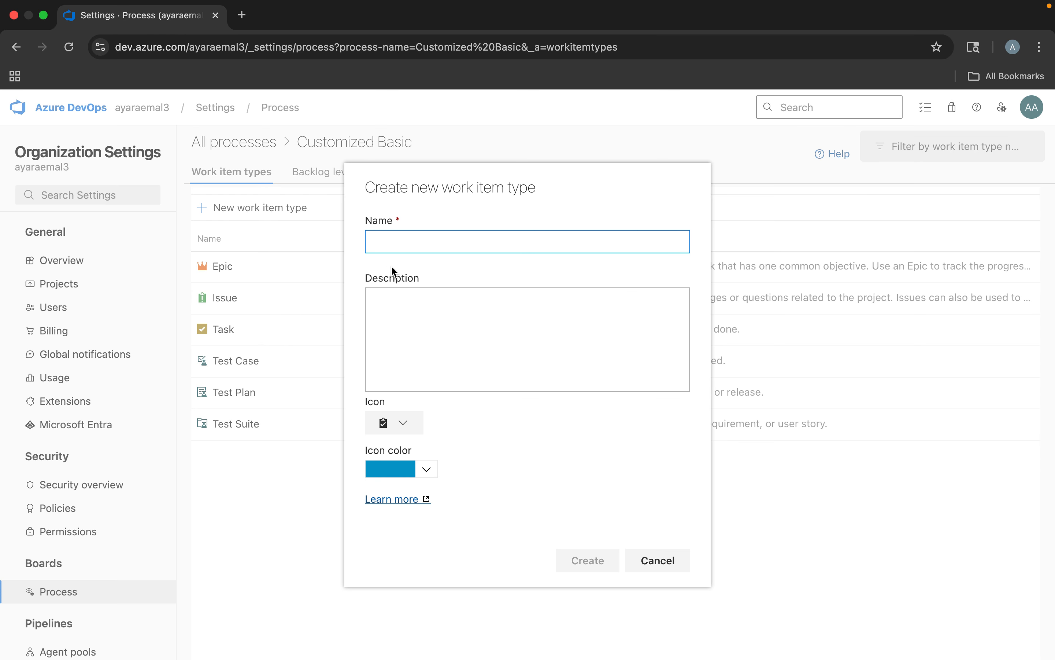
pyautogui.click(387, 311)
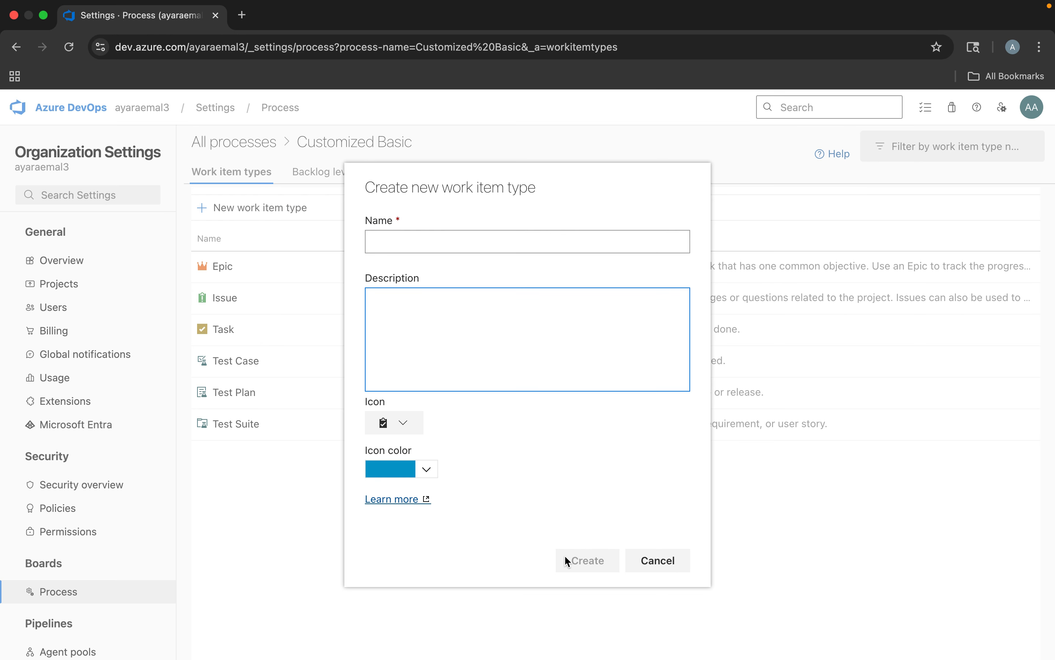